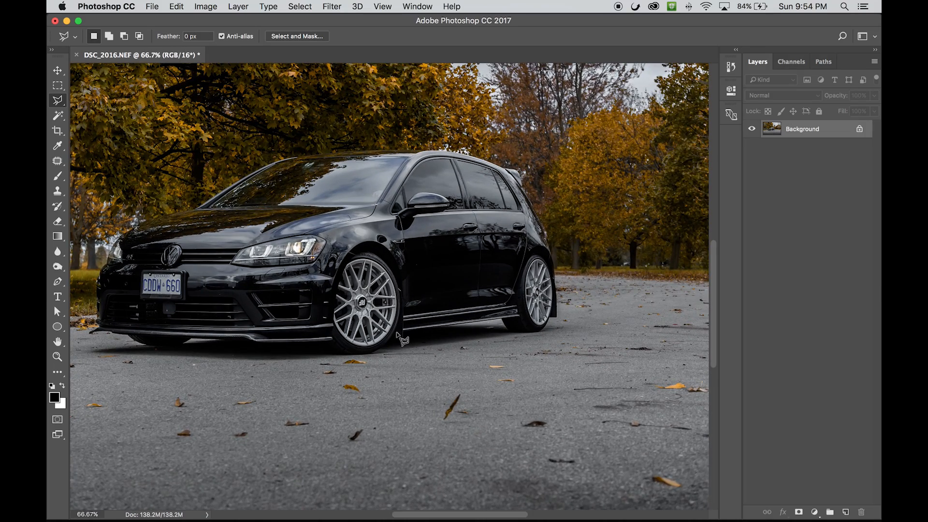
Examine the car's front and side panels at different magnifications for reflections that need retouching
{"action": "key", "text": "super+minus"}
{"action": "key", "text": "super+minus"}
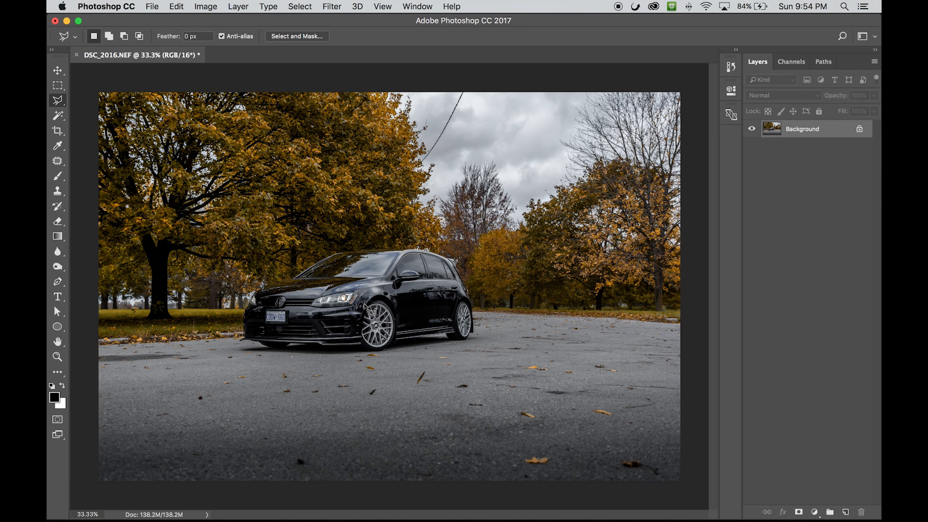
{"action": "key", "text": "super+plus"}
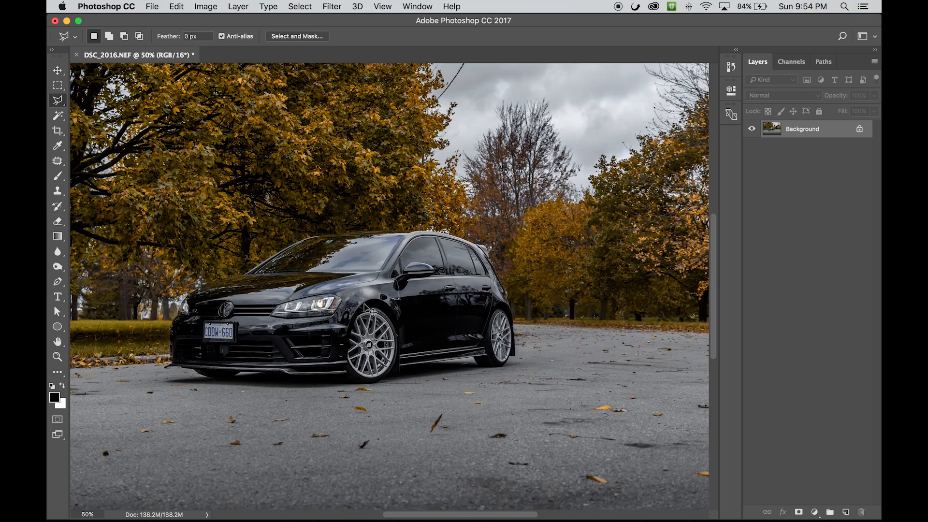
{"action": "key", "text": "super+plus"}
{"action": "key", "text": "super+plus"}
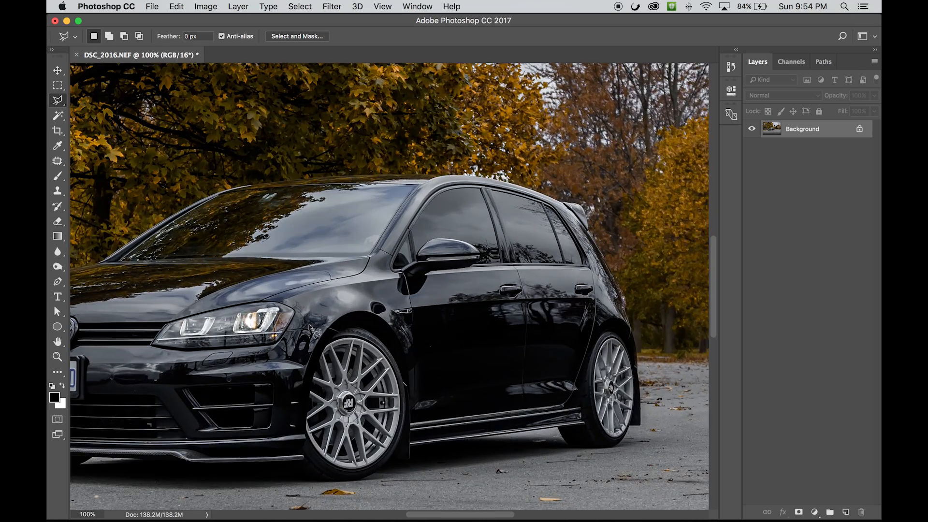
{"action": "scroll", "coordinate": [449, 319], "scroll_direction": "left", "scroll_amount": 2}
{"action": "scroll", "coordinate": [449, 319], "scroll_direction": "left", "scroll_amount": 5}
{"action": "scroll", "coordinate": [449, 319], "scroll_direction": "right", "scroll_amount": 5}
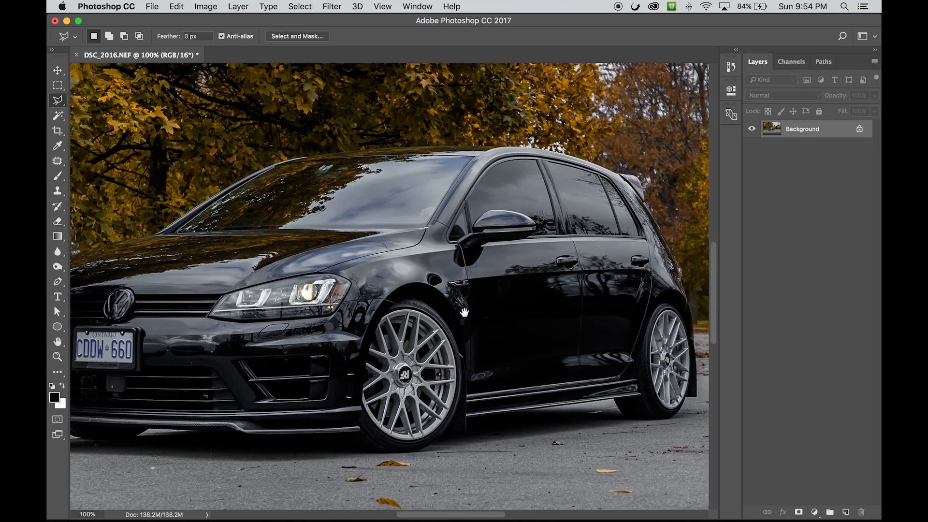
{"action": "left_click_drag", "start_coordinate": [522, 305], "coordinate": [482, 317]}
{"action": "left_click", "coordinate": [487, 297]}
{"action": "scroll", "coordinate": [487, 296], "scroll_direction": "left", "scroll_amount": 5}
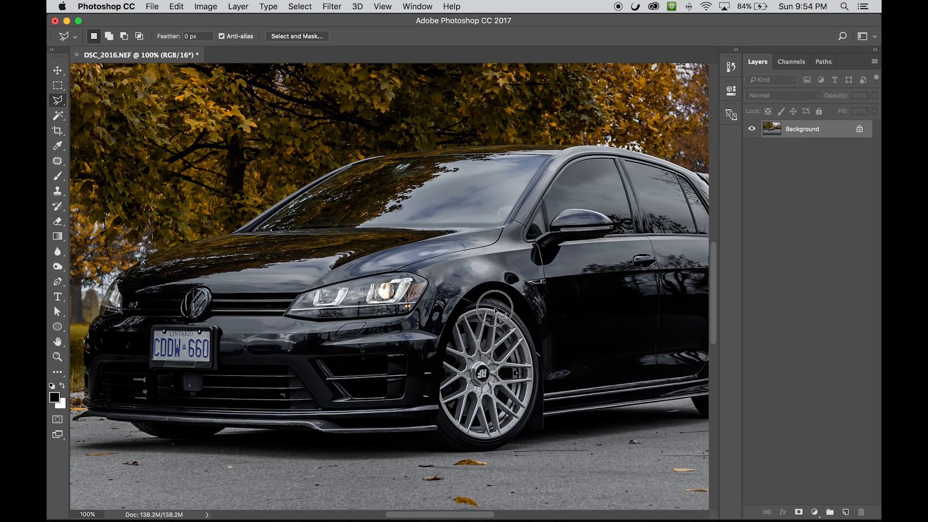
{"action": "left_click_drag", "start_coordinate": [492, 316], "coordinate": [369, 328]}
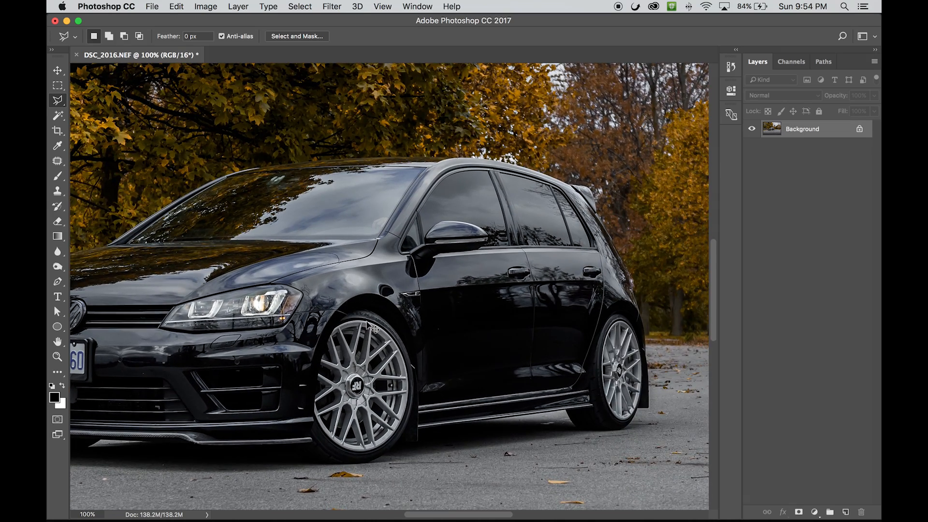
{"action": "key", "text": "super+equal"}
{"action": "mouse_move", "coordinate": [460, 324]}
{"action": "left_mouse_down"}
{"action": "mouse_move", "coordinate": [353, 325]}
{"action": "mouse_move", "coordinate": [360, 334]}
{"action": "left_mouse_up"}
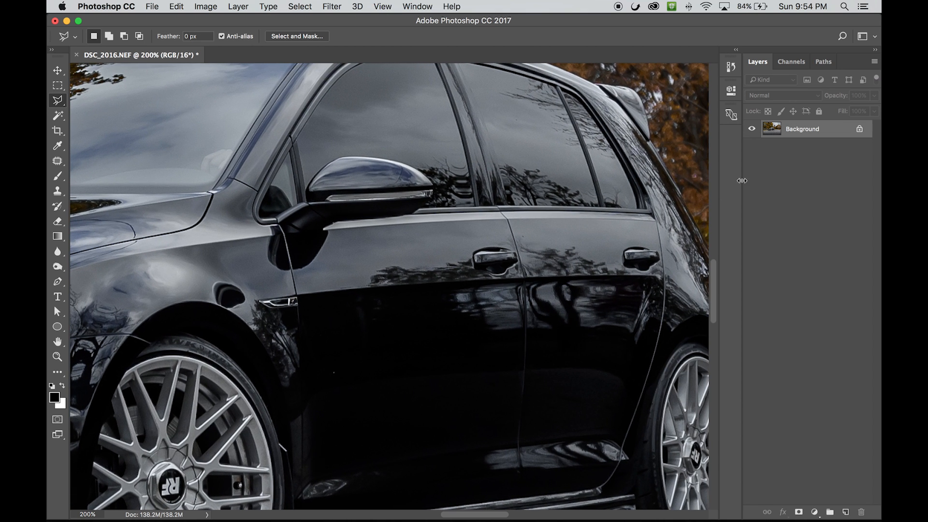
Convert the Background into a regular layer named Layer 0 and duplicate it
{"action": "double_click", "coordinate": [771, 136]}
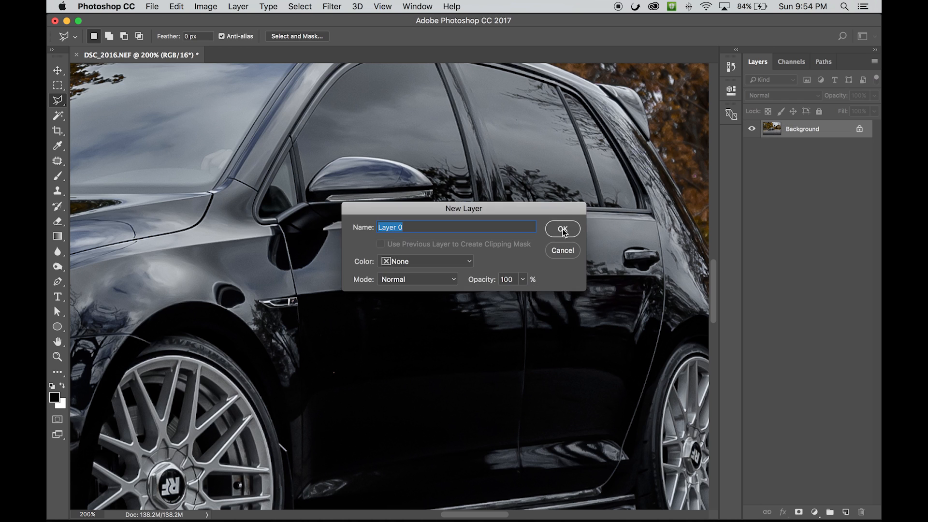
{"action": "left_click", "coordinate": [562, 230]}
{"action": "left_click_drag", "start_coordinate": [775, 132], "coordinate": [853, 514]}
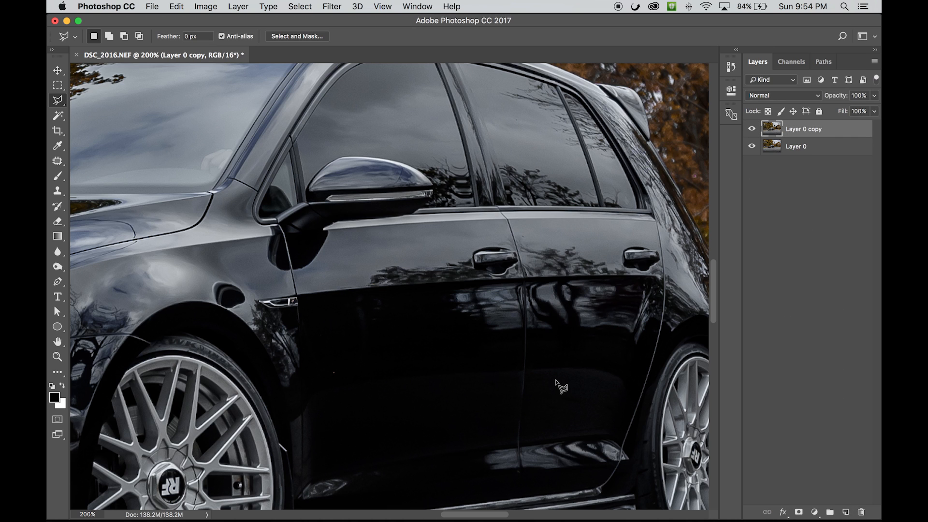
{"action": "key", "text": "super+minus"}
{"action": "key", "text": "super+plus"}
{"action": "key", "text": "super+minus"}
{"action": "key", "text": "super+plus"}
{"action": "left_click_drag", "start_coordinate": [545, 375], "coordinate": [587, 380]}
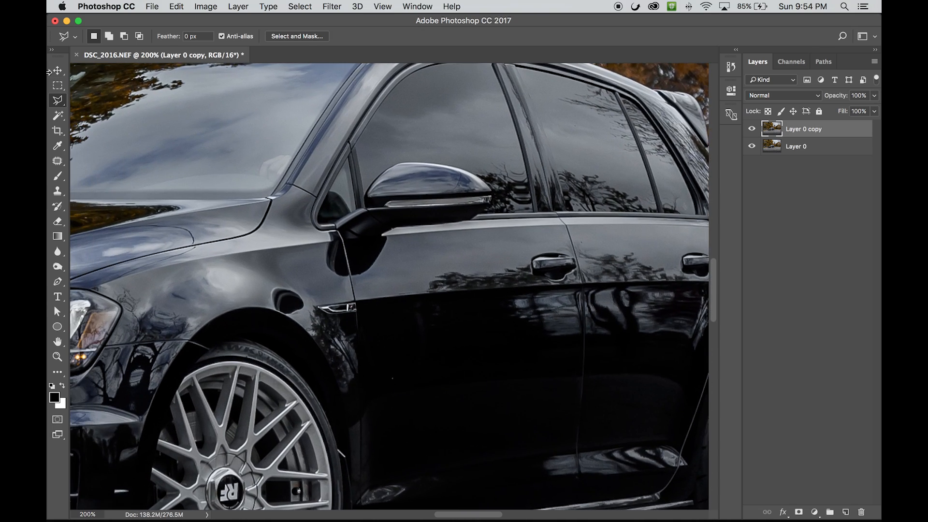
{"action": "left_click", "coordinate": [358, 301]}
{"action": "scroll", "coordinate": [361, 276], "scroll_direction": "up", "scroll_amount": 1}
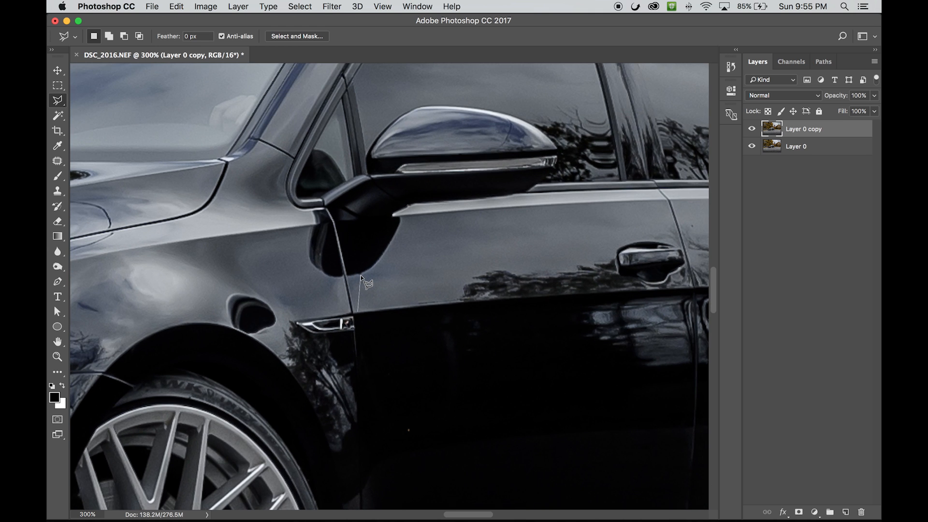
{"action": "key", "text": "super+minus"}
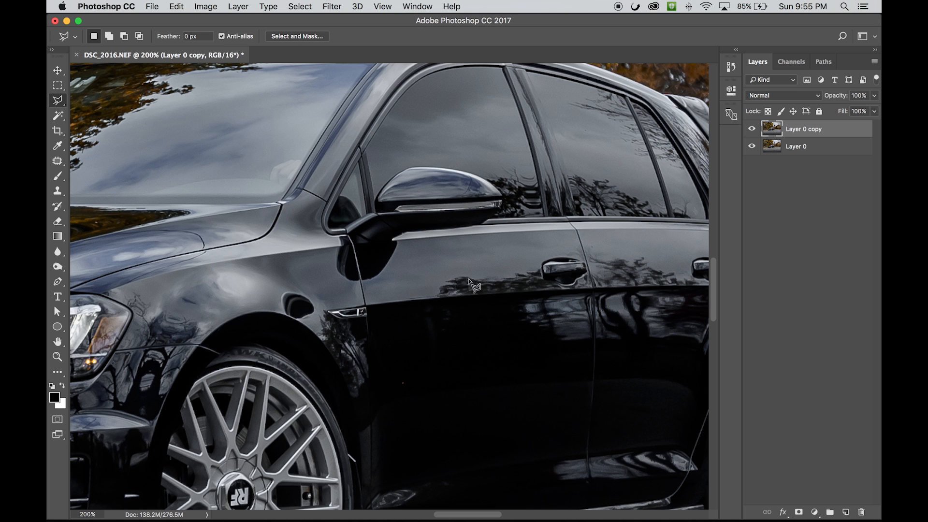
Start a Polygonal Lasso outline at the front door's leading edge and trace back along its lower body line
{"action": "key", "text": "super+plus"}
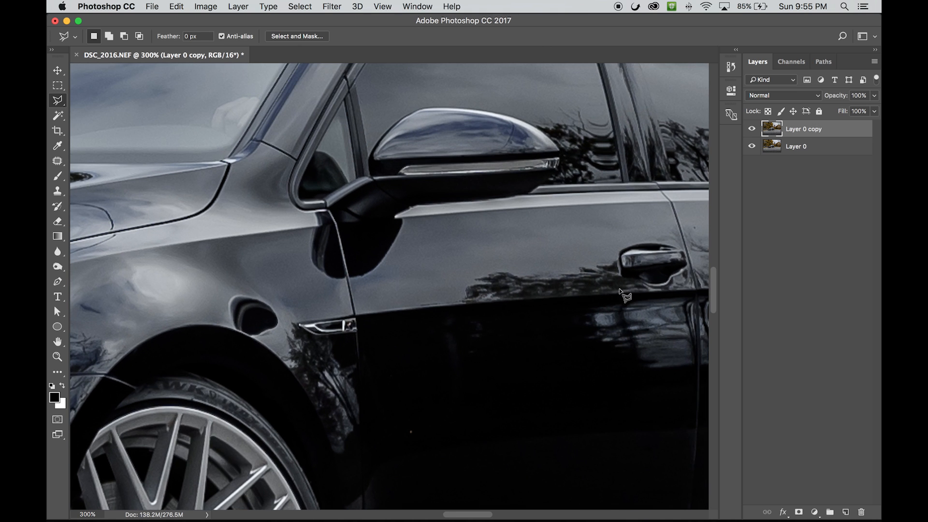
{"action": "left_click_drag", "start_coordinate": [590, 292], "coordinate": [493, 280]}
{"action": "key", "text": "super+plus"}
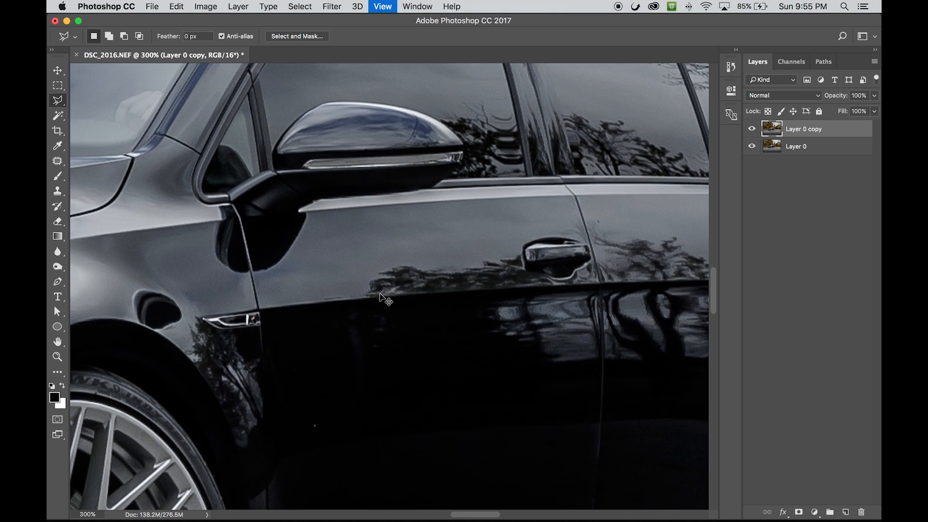
{"action": "left_click_drag", "start_coordinate": [379, 293], "coordinate": [353, 288]}
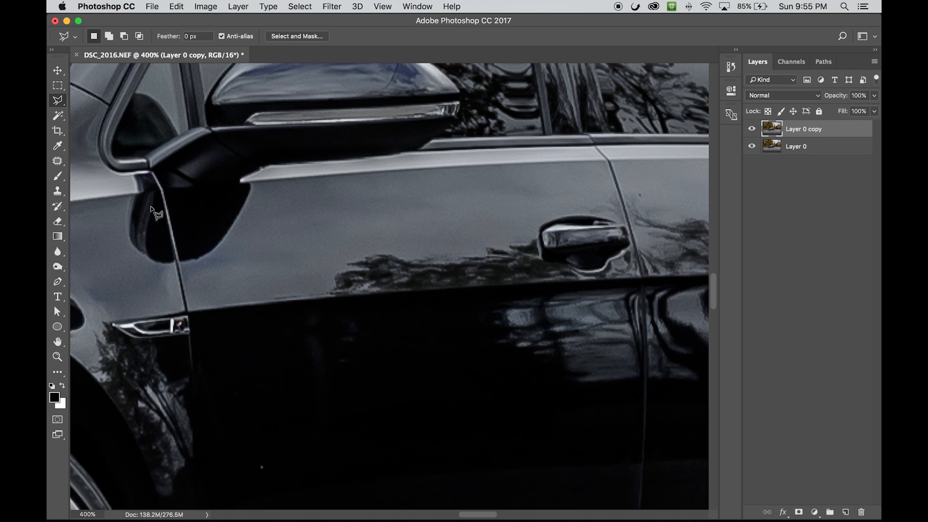
{"action": "left_click", "coordinate": [188, 311]}
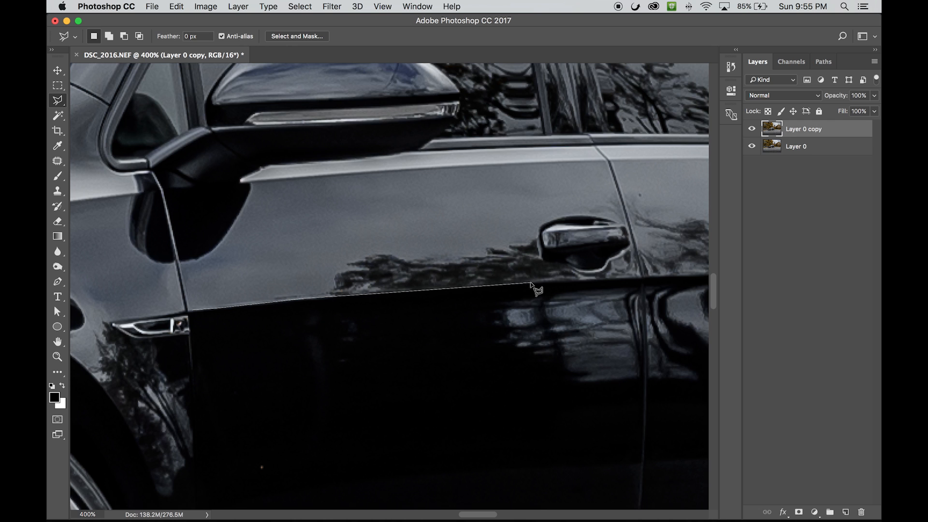
{"action": "left_click_drag", "start_coordinate": [569, 287], "coordinate": [518, 285]}
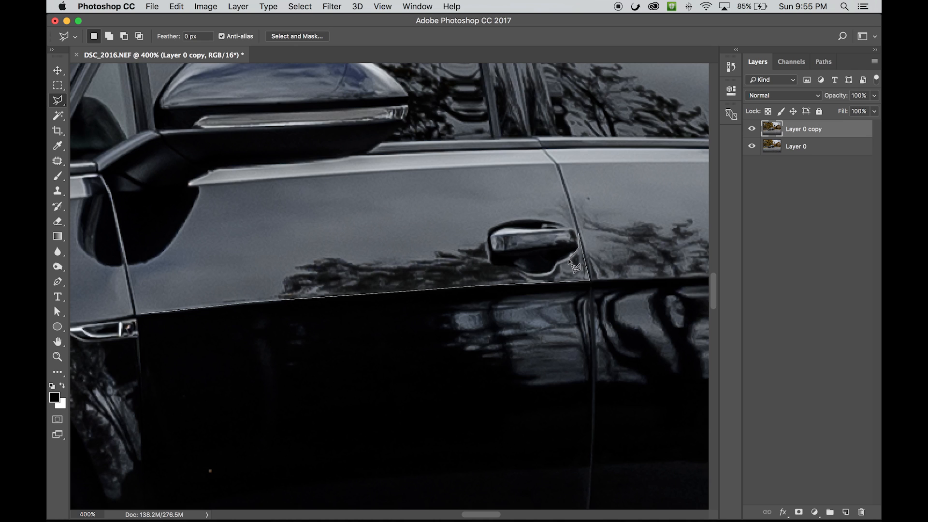
Continue the outline beneath the front door handle and over the tree reflection, closing the selection at its starting point
{"action": "left_click", "coordinate": [557, 267]}
{"action": "left_click", "coordinate": [539, 276]}
{"action": "left_click", "coordinate": [529, 276]}
{"action": "left_click", "coordinate": [513, 268]}
{"action": "left_click", "coordinate": [497, 264]}
{"action": "left_click", "coordinate": [488, 258]}
{"action": "left_click", "coordinate": [485, 245]}
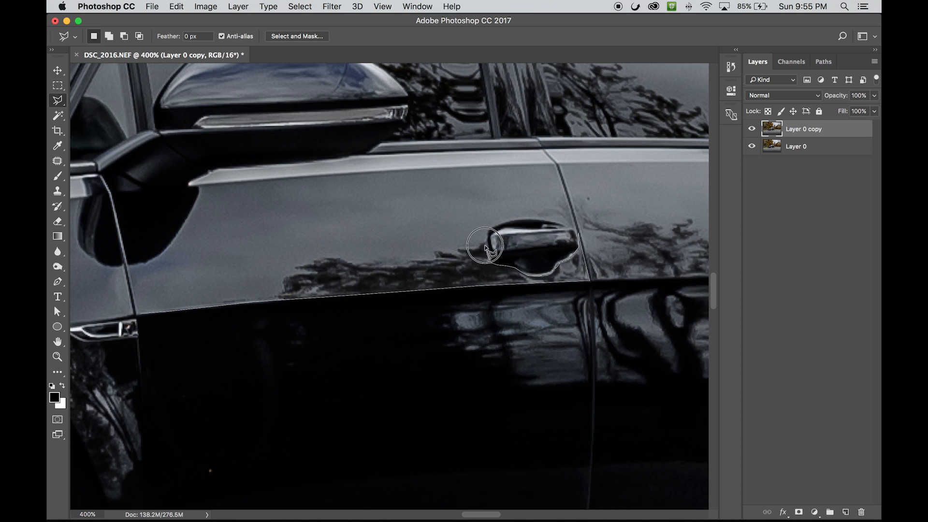
{"action": "left_click", "coordinate": [478, 183]}
{"action": "left_click", "coordinate": [199, 201]}
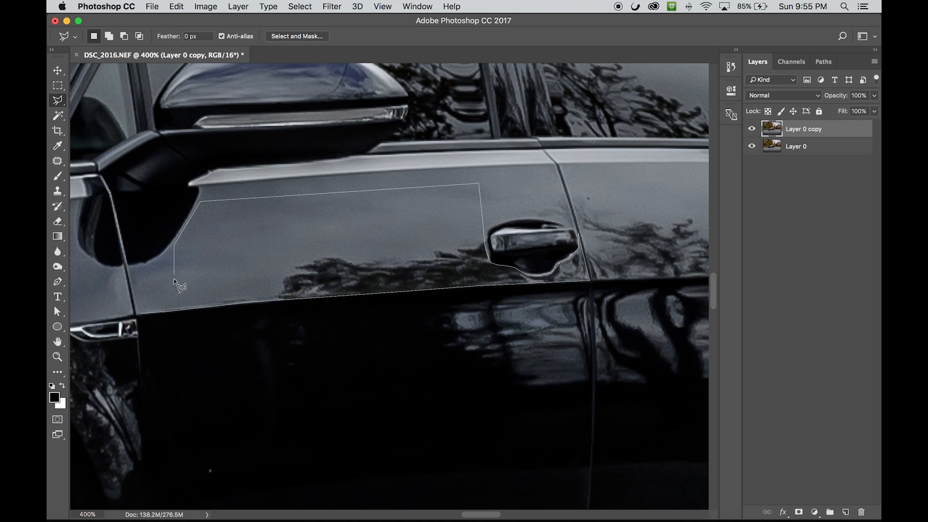
{"action": "left_click", "coordinate": [139, 314]}
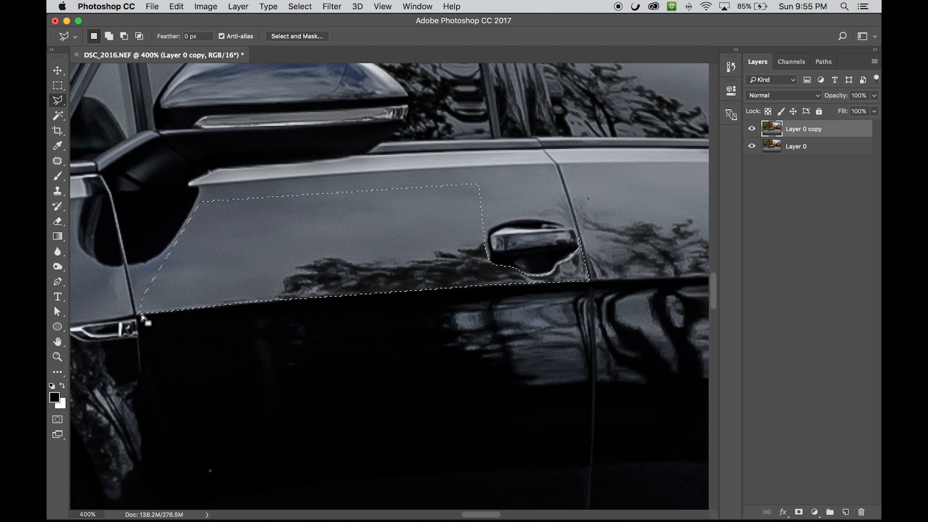
Clone clean paint over the front door's tree reflection using a 79 px Clone Stamp with 0% hardness, and deselect
{"action": "left_click", "coordinate": [58, 191]}
{"action": "right_click", "coordinate": [246, 263]}
{"action": "left_click_drag", "start_coordinate": [352, 289], "coordinate": [317, 281]}
{"action": "left_click", "coordinate": [302, 312]}
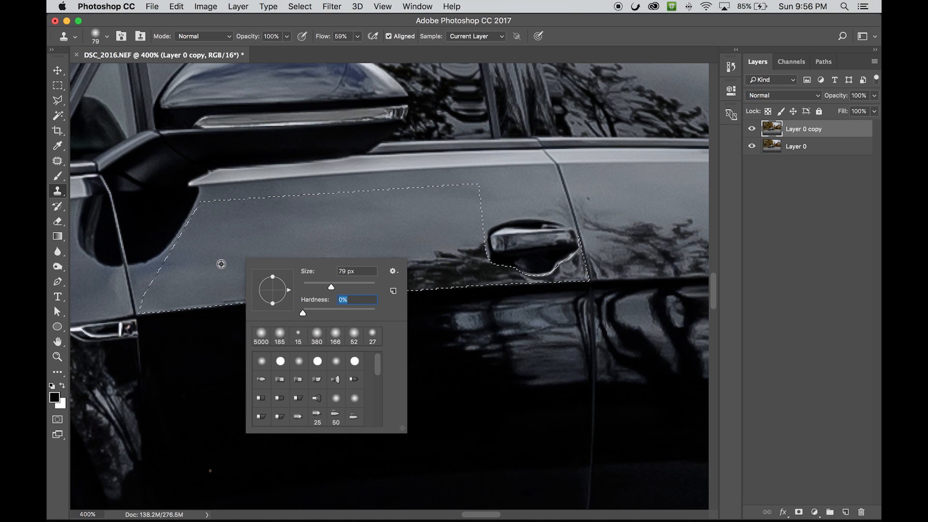
{"action": "left_click", "coordinate": [221, 269], "text": "alt"}
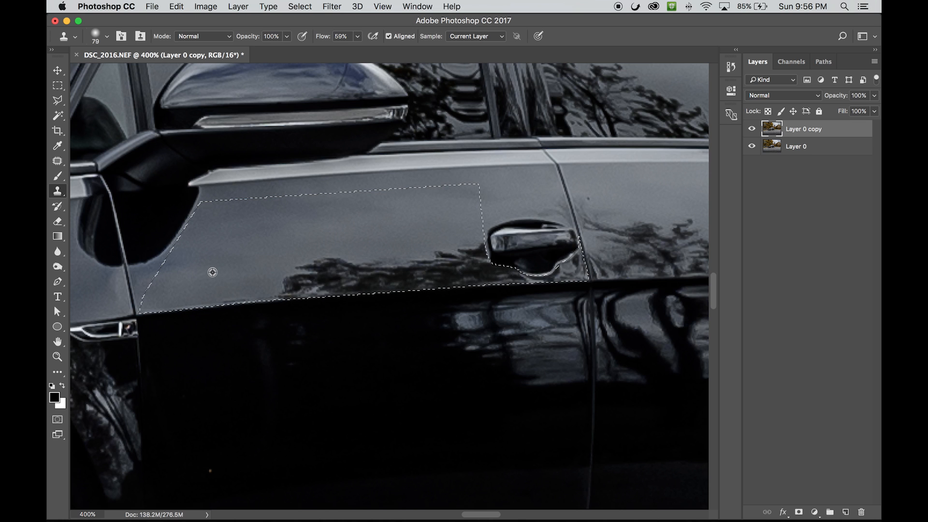
{"action": "left_click_drag", "start_coordinate": [281, 285], "coordinate": [373, 280]}
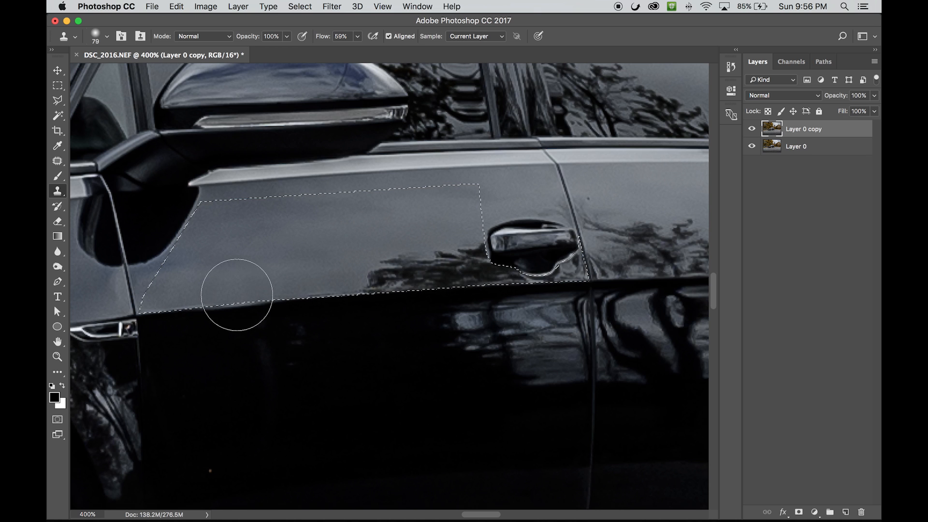
{"action": "left_click", "coordinate": [304, 262], "text": "alt"}
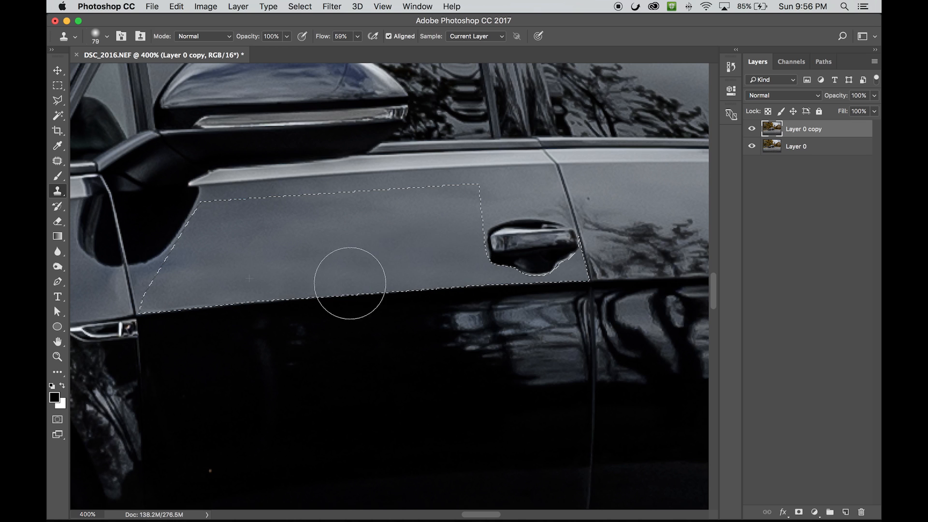
{"action": "key", "text": "super+d"}
Start a Polygonal Lasso outline down the rear door's front seam and back along its lower body line
{"action": "key", "text": "super+minus"}
{"action": "key", "text": "super+minus"}
{"action": "key", "text": "super+minus"}
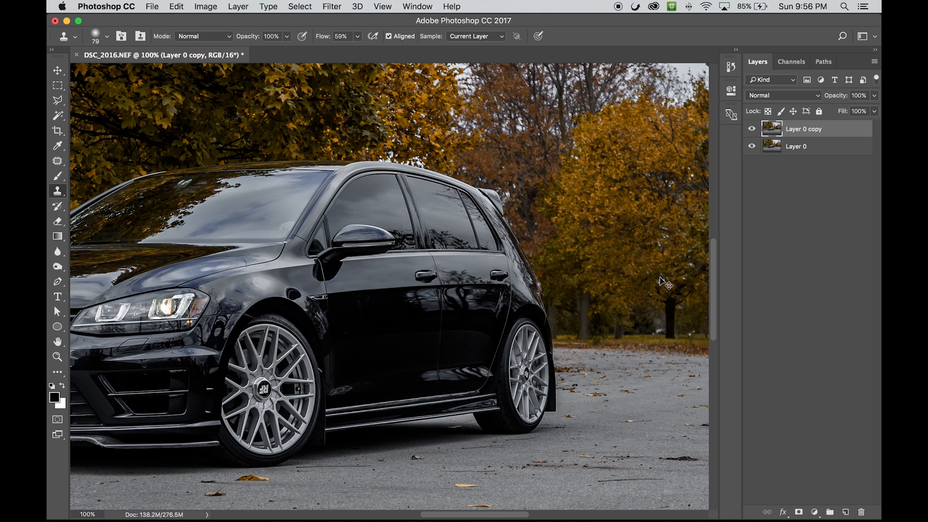
{"action": "key", "text": "super+plus"}
{"action": "key", "text": "super+plus"}
{"action": "key", "text": "super+plus"}
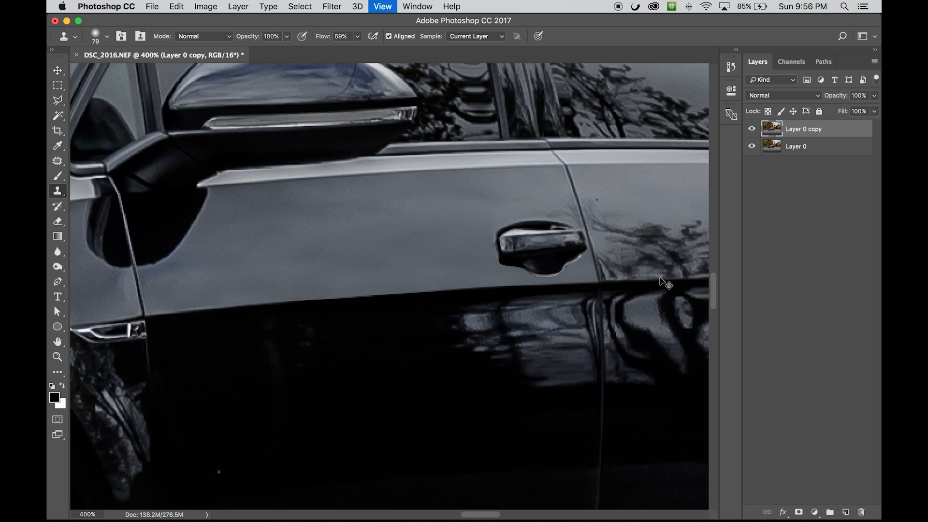
{"action": "scroll", "coordinate": [551, 284], "scroll_direction": "right", "scroll_amount": 10}
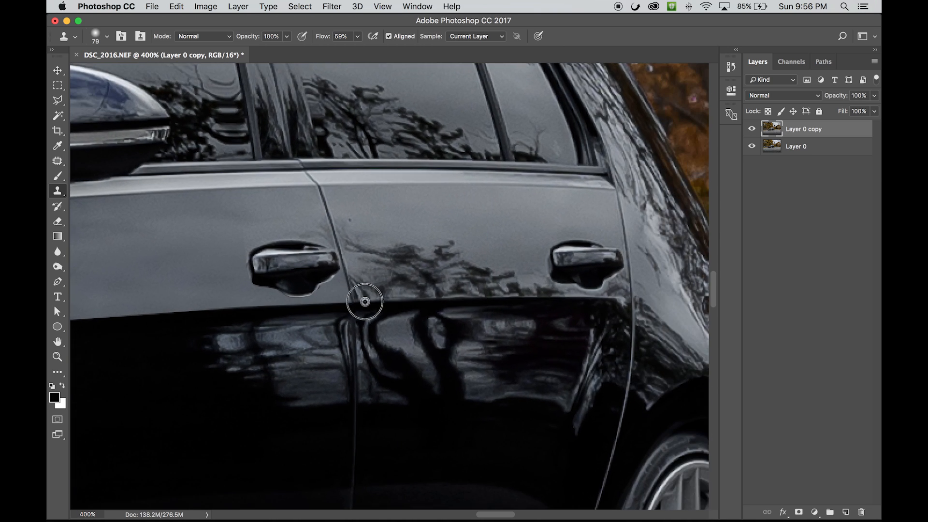
{"action": "key", "text": "super+plus"}
{"action": "scroll", "coordinate": [331, 292], "scroll_direction": "right", "scroll_amount": 5}
{"action": "left_click", "coordinate": [58, 100]}
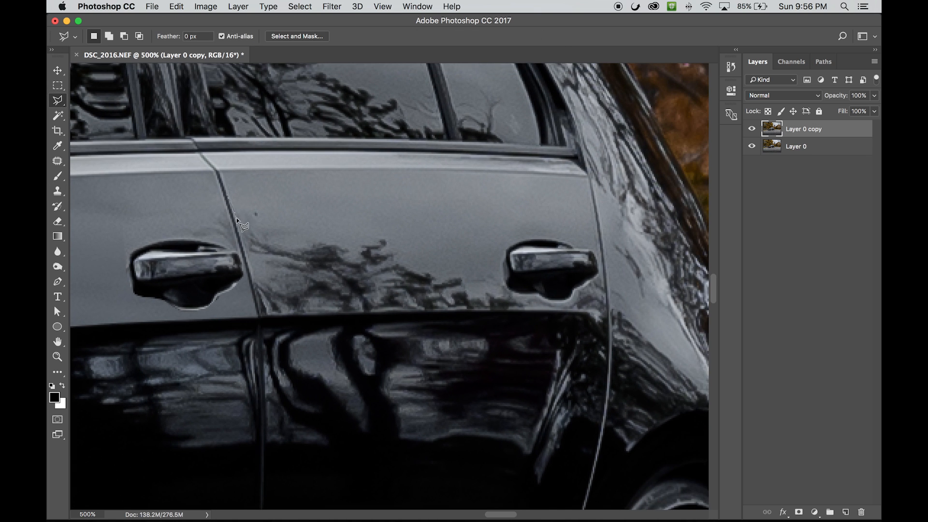
{"action": "left_click", "coordinate": [248, 268]}
{"action": "left_click", "coordinate": [260, 316]}
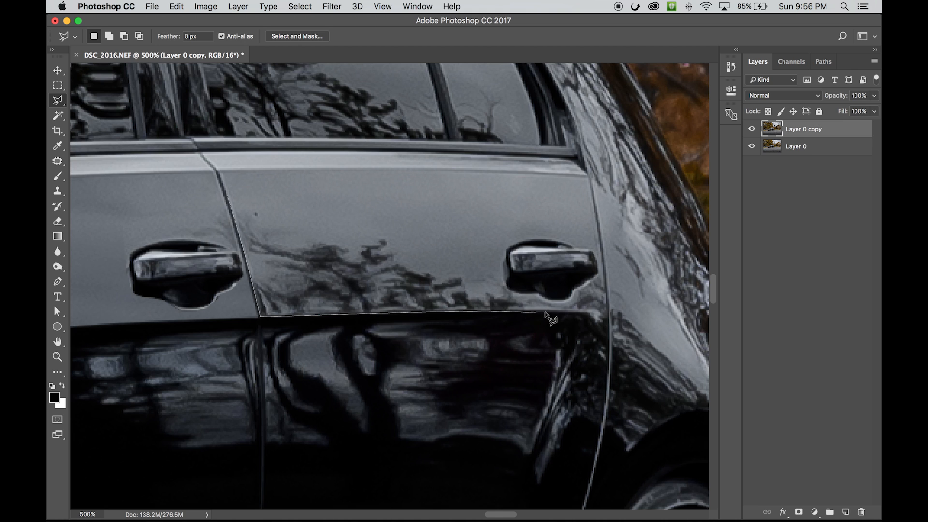
{"action": "left_click", "coordinate": [607, 312]}
Continue the outline beneath the rear door handle and across the panel above the tree reflection, closing the selection
{"action": "left_click", "coordinate": [601, 264]}
{"action": "left_click", "coordinate": [536, 299]}
{"action": "left_click", "coordinate": [511, 291]}
{"action": "left_click", "coordinate": [504, 276]}
{"action": "left_click", "coordinate": [486, 209]}
{"action": "left_click", "coordinate": [227, 191]}
{"action": "key", "text": "super+minus"}
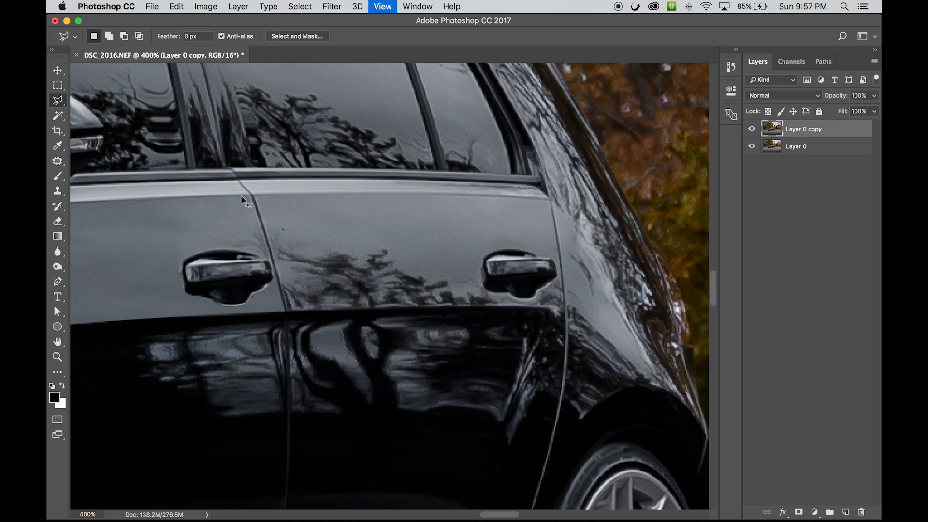
{"action": "left_click_drag", "start_coordinate": [311, 265], "coordinate": [410, 266]}
{"action": "left_click", "coordinate": [227, 263]}
{"action": "left_click_drag", "start_coordinate": [227, 264], "coordinate": [321, 255]}
{"action": "key", "text": "super+z"}
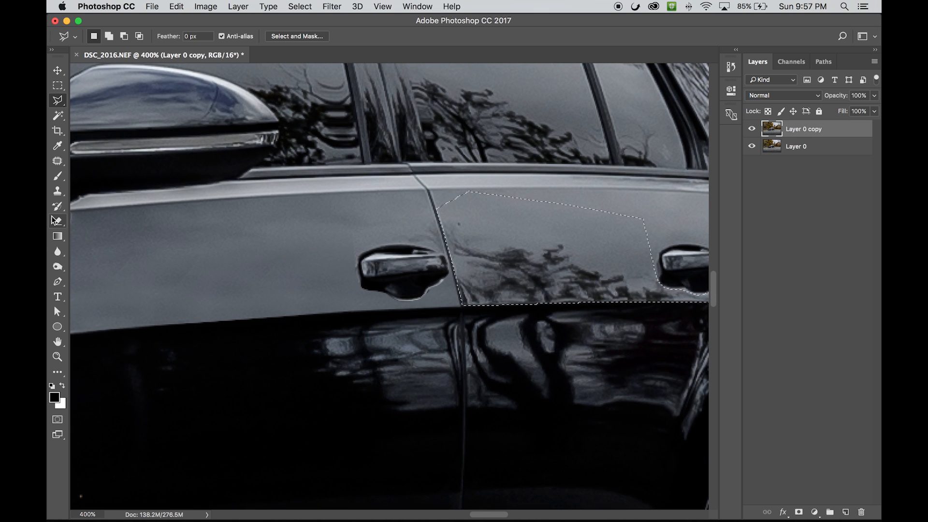
Clone clean front-door paint over the rear door's tree reflection inside the selection, using the 79 px Clone Stamp
{"action": "left_click", "coordinate": [58, 191]}
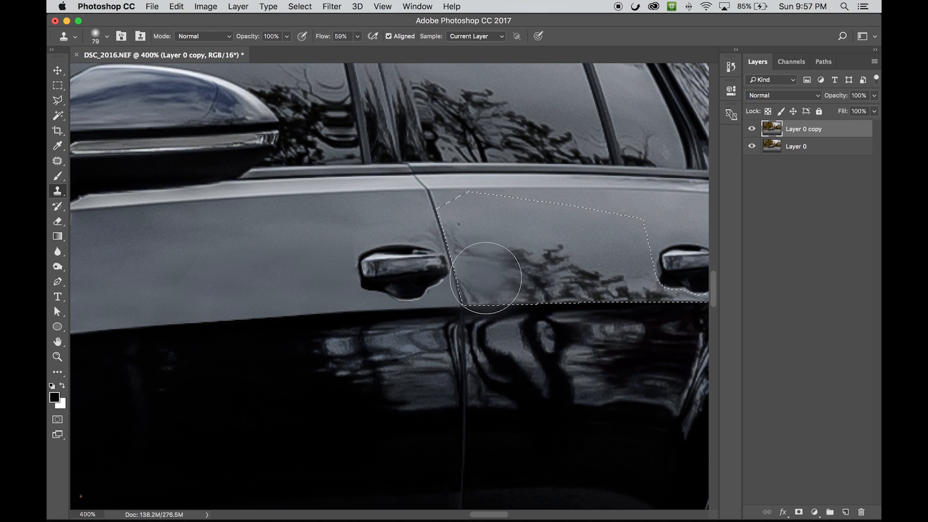
{"action": "mouse_move", "coordinate": [484, 279]}
{"action": "left_mouse_down"}
{"action": "mouse_move", "coordinate": [509, 279]}
{"action": "mouse_move", "coordinate": [486, 283]}
{"action": "mouse_move", "coordinate": [489, 268]}
{"action": "mouse_move", "coordinate": [456, 249]}
{"action": "mouse_move", "coordinate": [488, 275]}
{"action": "left_mouse_up"}
{"action": "key", "text": "super+z"}
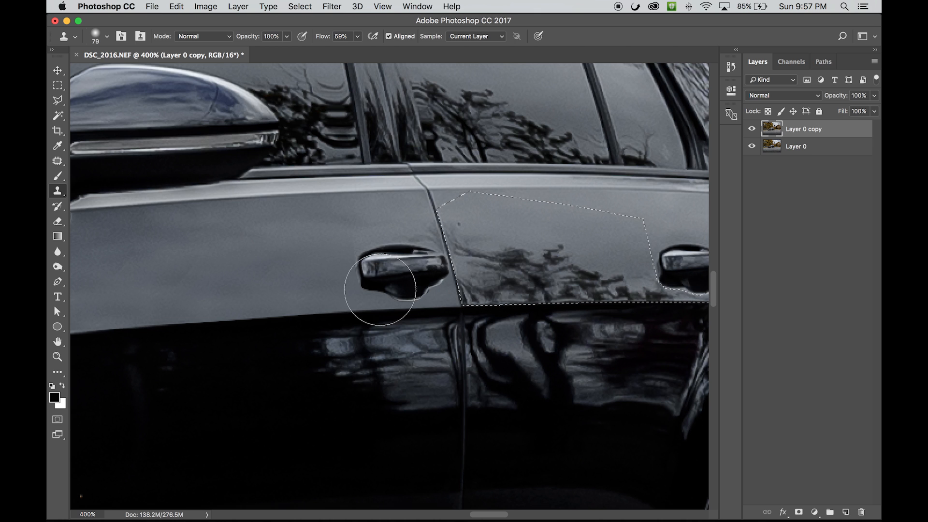
{"action": "left_click", "coordinate": [240, 278], "text": "alt"}
{"action": "mouse_move", "coordinate": [502, 283]}
{"action": "left_mouse_down"}
{"action": "mouse_move", "coordinate": [464, 285]}
{"action": "mouse_move", "coordinate": [481, 271]}
{"action": "mouse_move", "coordinate": [458, 250]}
{"action": "mouse_move", "coordinate": [520, 273]}
{"action": "left_mouse_up"}
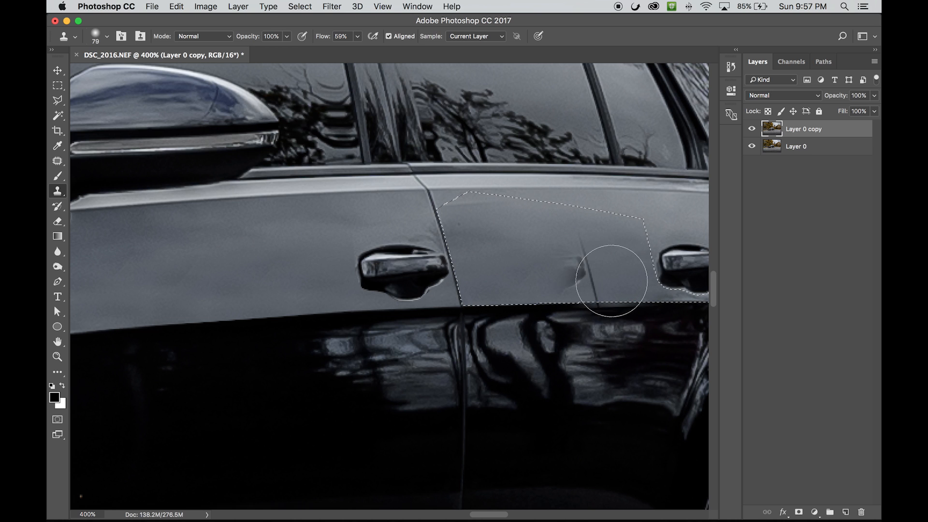
{"action": "left_click_drag", "start_coordinate": [611, 281], "coordinate": [520, 283]}
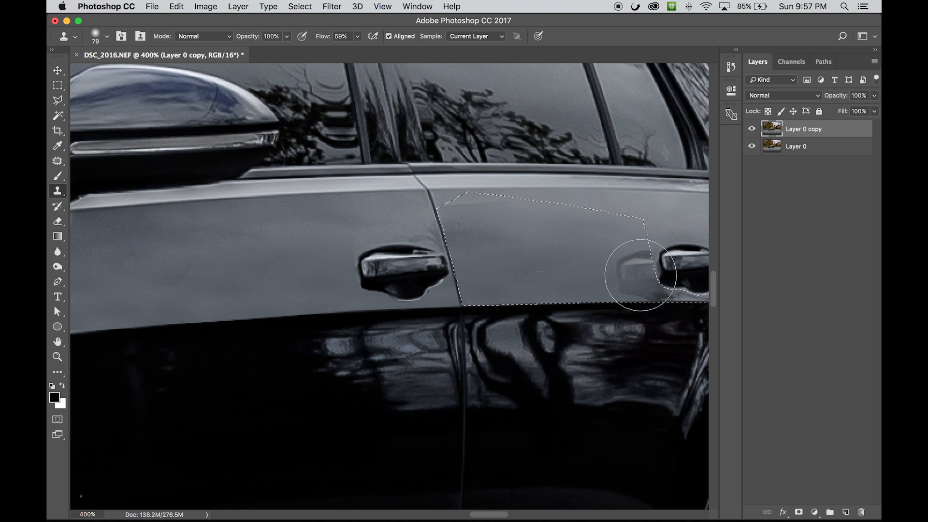
{"action": "left_click_drag", "start_coordinate": [642, 297], "coordinate": [477, 296]}
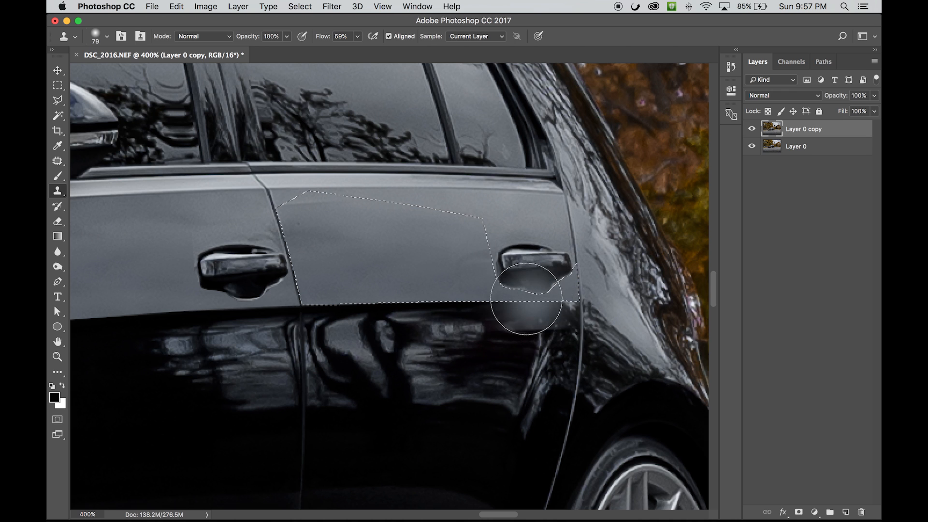
Blend the cloned paint across the middle and upper front corner of the rear door's panel, and deselect
{"action": "left_click_drag", "start_coordinate": [452, 287], "coordinate": [404, 262]}
{"action": "left_click", "coordinate": [404, 249], "text": "alt"}
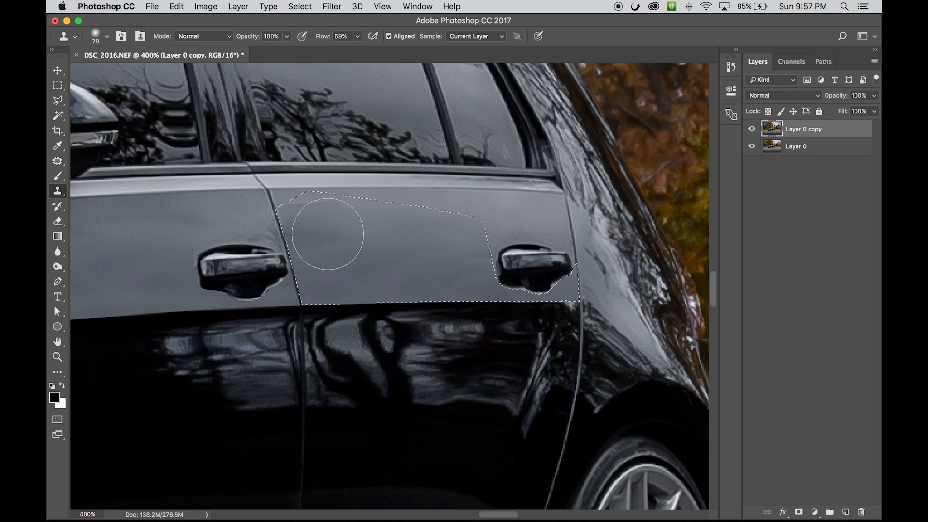
{"action": "left_click", "coordinate": [299, 223]}
{"action": "key", "text": "super+d"}
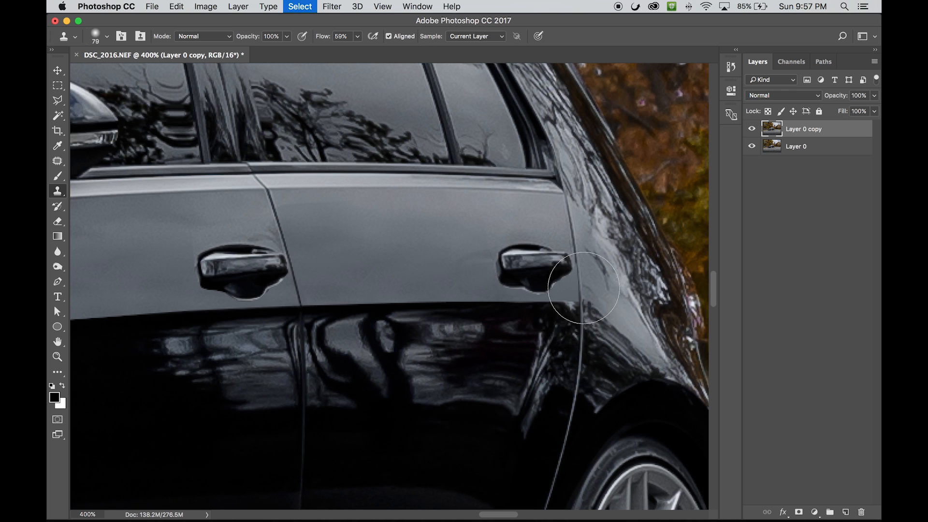
Patch the paint around the forward edge of the front door handle with the Patch tool, and deselect
{"action": "scroll", "coordinate": [590, 307], "scroll_direction": "left", "scroll_amount": 5}
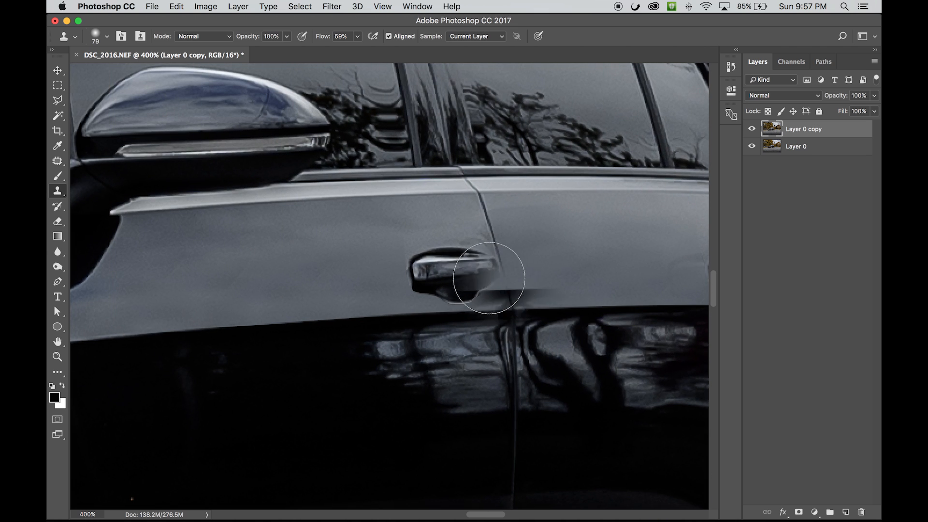
{"action": "left_click", "coordinate": [473, 230]}
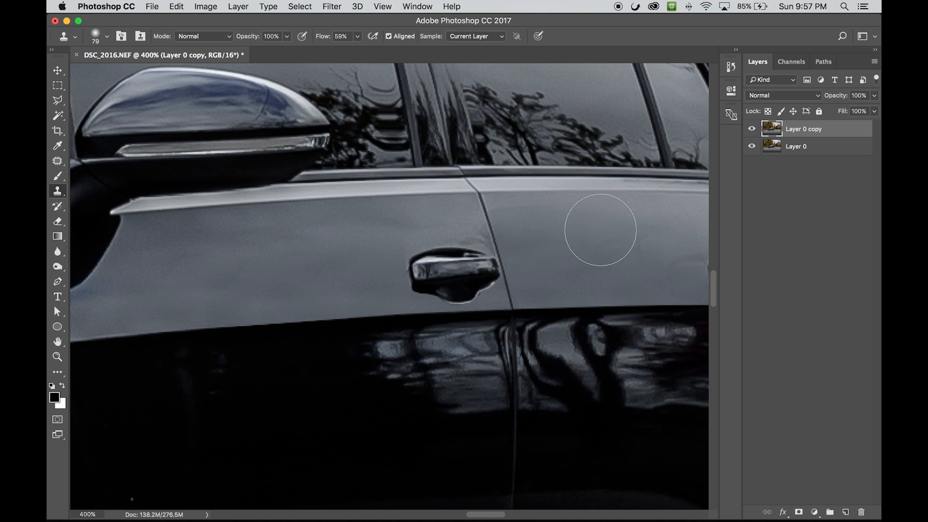
{"action": "key", "text": "v"}
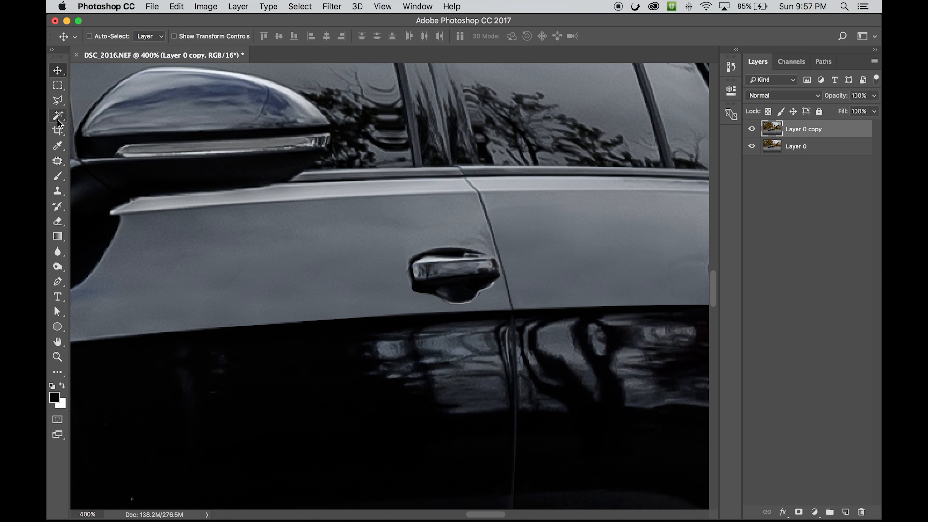
{"action": "left_click", "coordinate": [58, 162]}
{"action": "right_click", "coordinate": [58, 164]}
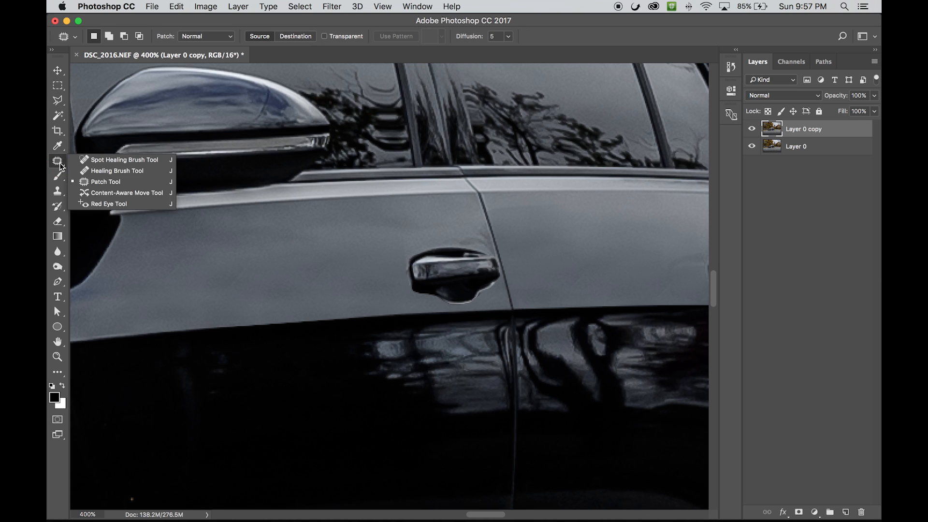
{"action": "left_click", "coordinate": [57, 163]}
{"action": "right_click", "coordinate": [57, 164]}
{"action": "left_click", "coordinate": [57, 164]}
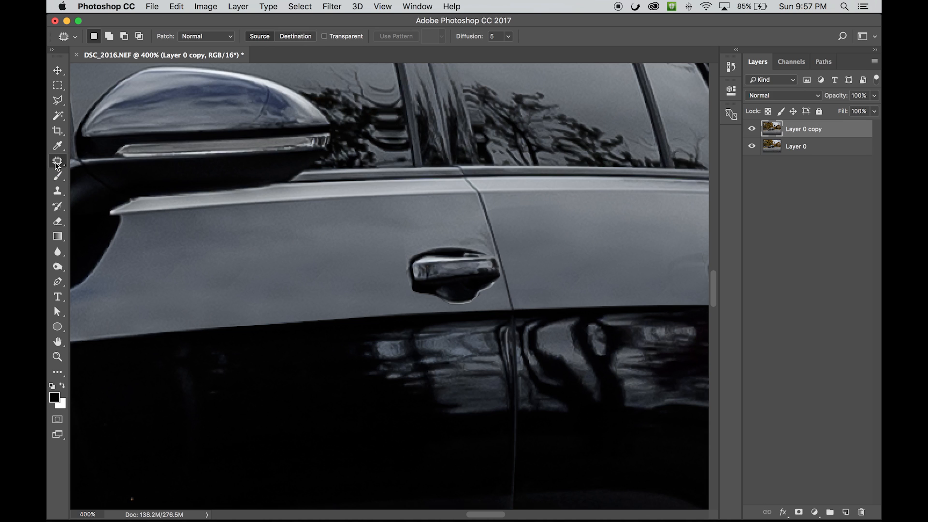
{"action": "mouse_move", "coordinate": [413, 248]}
{"action": "left_mouse_down"}
{"action": "mouse_move", "coordinate": [405, 271]}
{"action": "mouse_move", "coordinate": [394, 256]}
{"action": "mouse_move", "coordinate": [414, 232]}
{"action": "mouse_move", "coordinate": [405, 250]}
{"action": "left_mouse_up"}
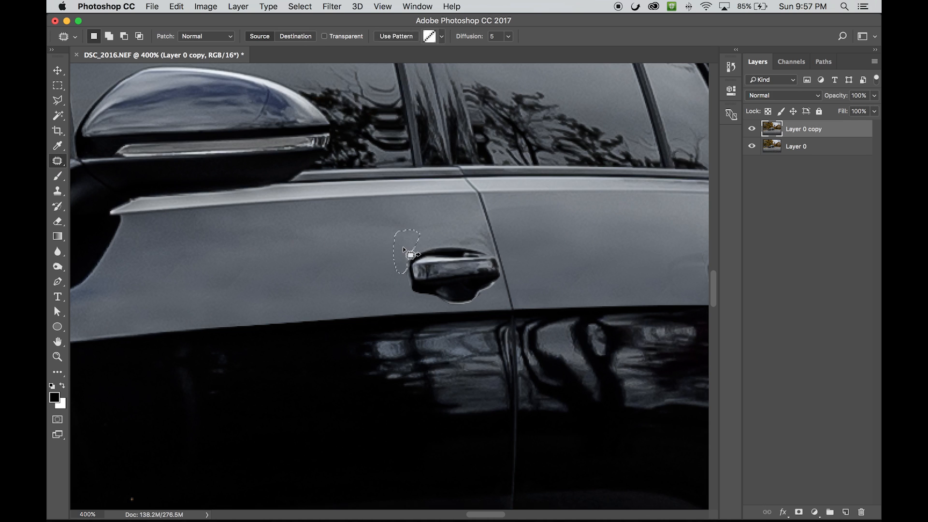
{"action": "key", "text": "super+d"}
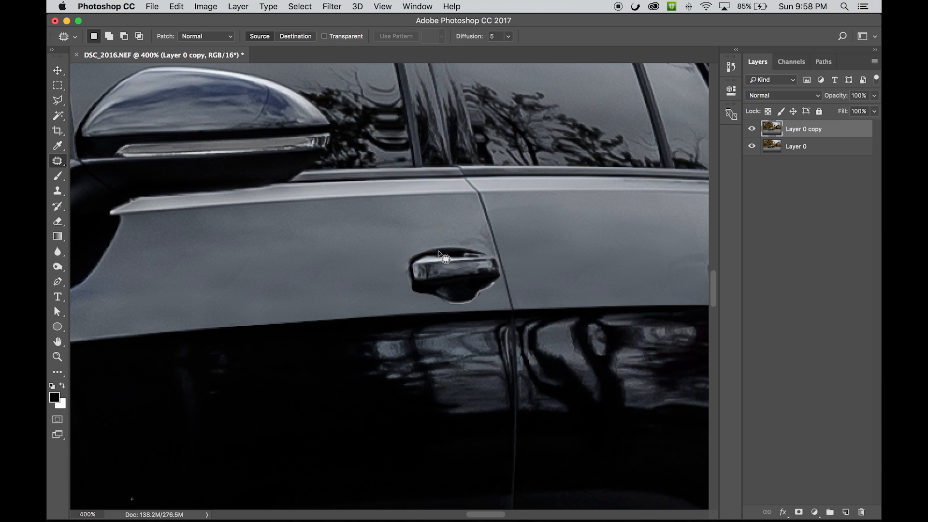
Patch the uneven paint in the middle of the front door, ahead of the handle, with neighbouring clean paint, and deselect
{"action": "mouse_move", "coordinate": [369, 248]}
{"action": "left_mouse_down"}
{"action": "mouse_move", "coordinate": [354, 268]}
{"action": "mouse_move", "coordinate": [369, 250]}
{"action": "left_mouse_up"}
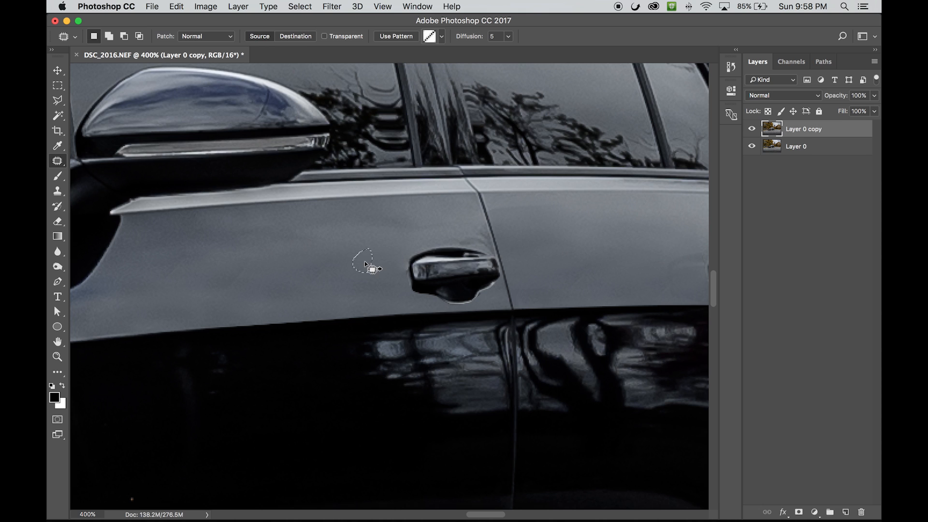
{"action": "mouse_move", "coordinate": [366, 262]}
{"action": "left_mouse_down"}
{"action": "mouse_move", "coordinate": [337, 242]}
{"action": "mouse_move", "coordinate": [311, 288]}
{"action": "mouse_move", "coordinate": [325, 261]}
{"action": "left_mouse_up"}
{"action": "key", "text": "super+d"}
{"action": "left_click_drag", "start_coordinate": [320, 270], "coordinate": [368, 270]}
{"action": "key", "text": "super+d"}
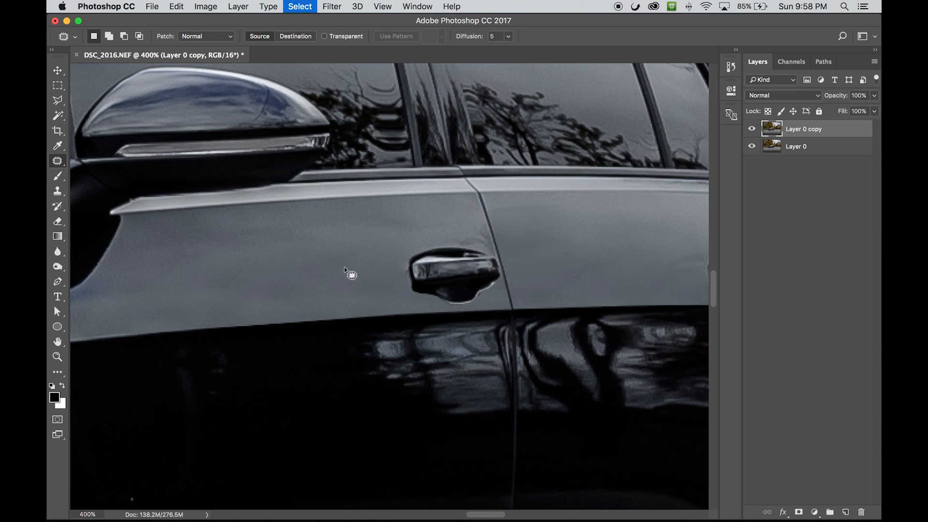
Patch the uneven cloned areas on the forward part of the front door below the mirror, and deselect
{"action": "left_click_drag", "start_coordinate": [214, 274], "coordinate": [262, 258]}
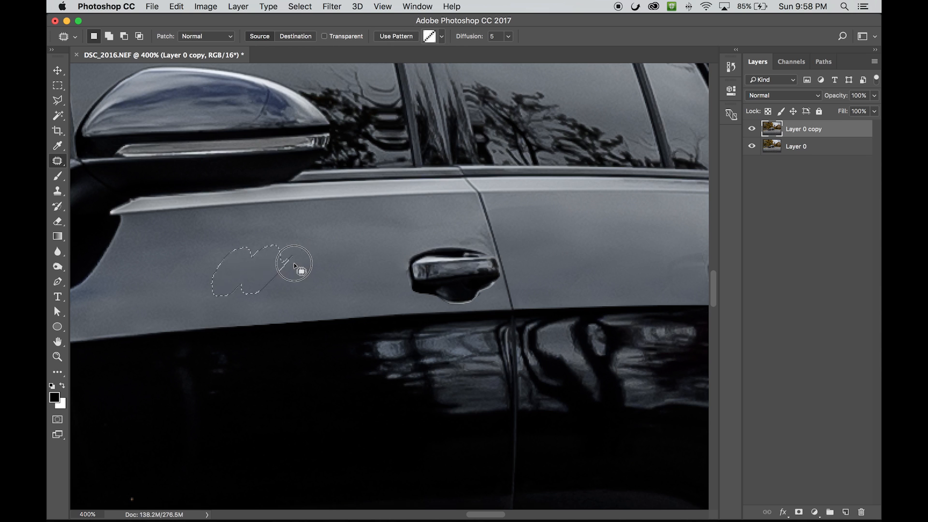
{"action": "key", "text": "super+d"}
{"action": "left_click", "coordinate": [158, 249]}
{"action": "left_click_drag", "start_coordinate": [146, 273], "coordinate": [148, 275]}
{"action": "left_click_drag", "start_coordinate": [155, 268], "coordinate": [251, 260]}
{"action": "key", "text": "super+d"}
Patch the paint at the rear door's upper front corner, next to the door seam, and deselect
{"action": "left_click", "coordinate": [439, 261]}
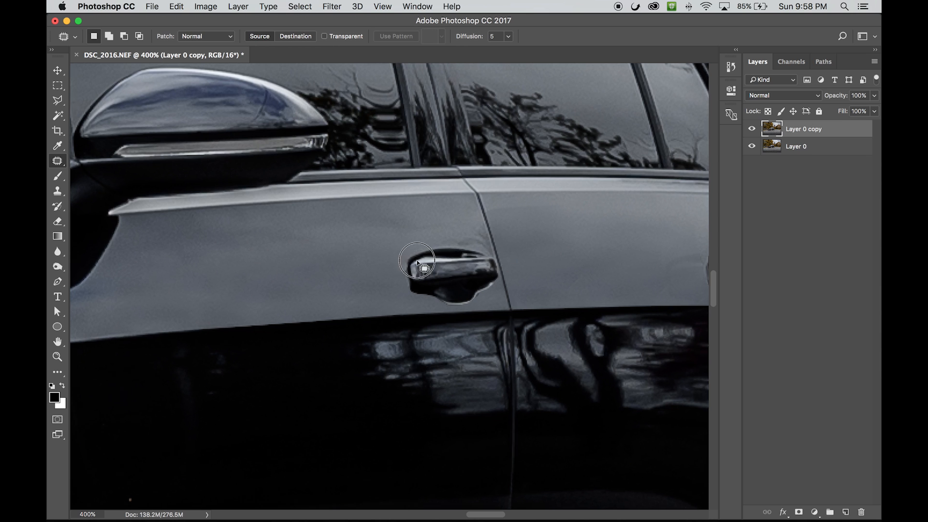
{"action": "scroll", "coordinate": [439, 261], "scroll_direction": "right", "scroll_amount": 5}
{"action": "mouse_move", "coordinate": [327, 212]}
{"action": "left_mouse_down"}
{"action": "mouse_move", "coordinate": [396, 210]}
{"action": "mouse_move", "coordinate": [405, 216]}
{"action": "mouse_move", "coordinate": [331, 224]}
{"action": "mouse_move", "coordinate": [325, 214]}
{"action": "mouse_move", "coordinate": [396, 235]}
{"action": "left_mouse_up"}
{"action": "key", "text": "super+d"}
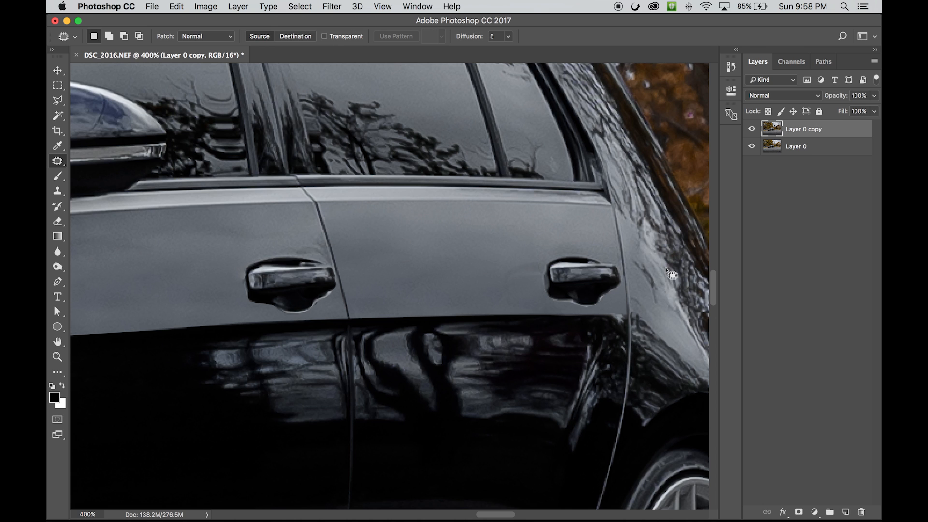
Examine the retouched door panels against the whole car at reduced magnification and at 100%
{"action": "key", "text": "super+0"}
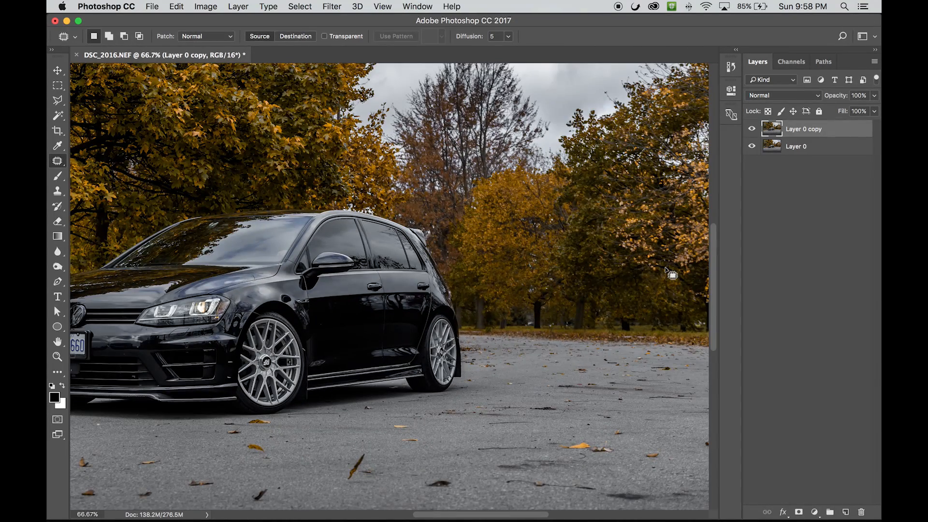
{"action": "left_click_drag", "start_coordinate": [378, 309], "coordinate": [442, 304]}
{"action": "key", "text": "super+1"}
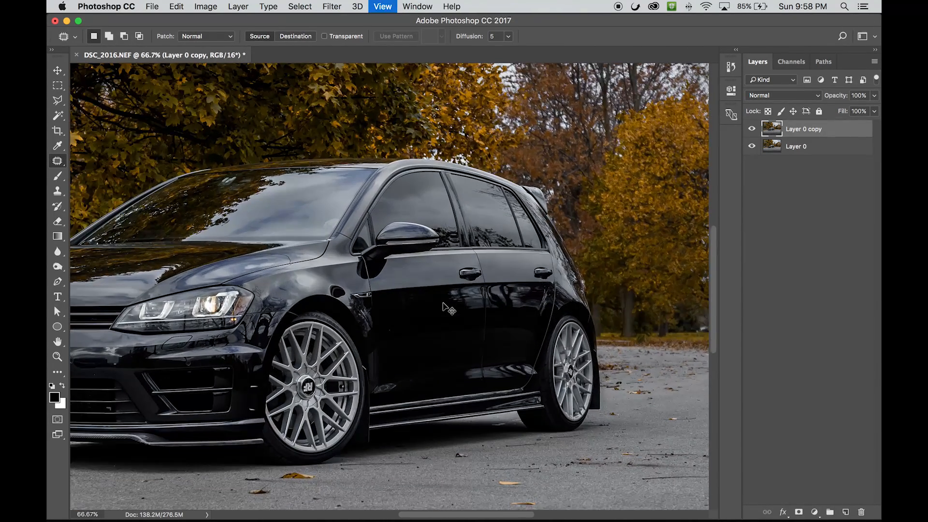
{"action": "left_click_drag", "start_coordinate": [428, 302], "coordinate": [480, 290]}
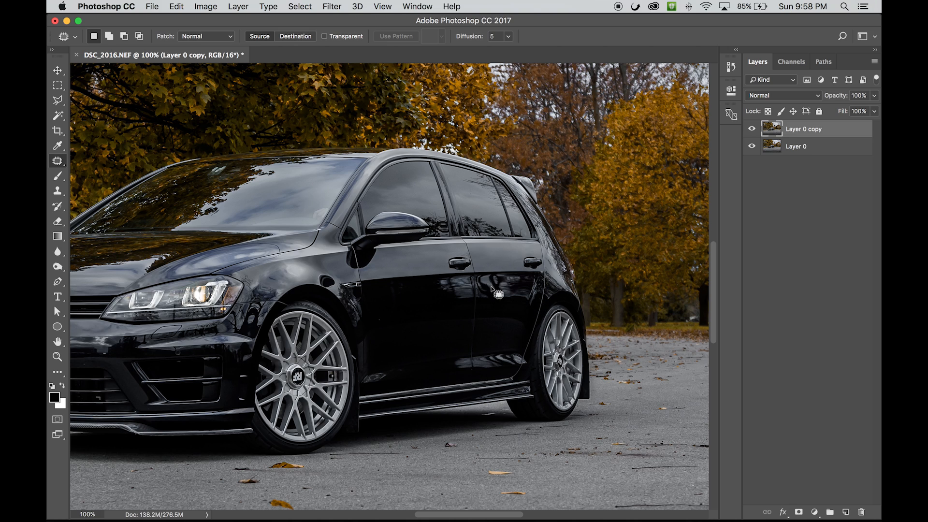
{"action": "scroll", "coordinate": [491, 290], "scroll_direction": "down", "scroll_amount": 1}
{"action": "scroll", "coordinate": [484, 290], "scroll_direction": "up", "scroll_amount": 1}
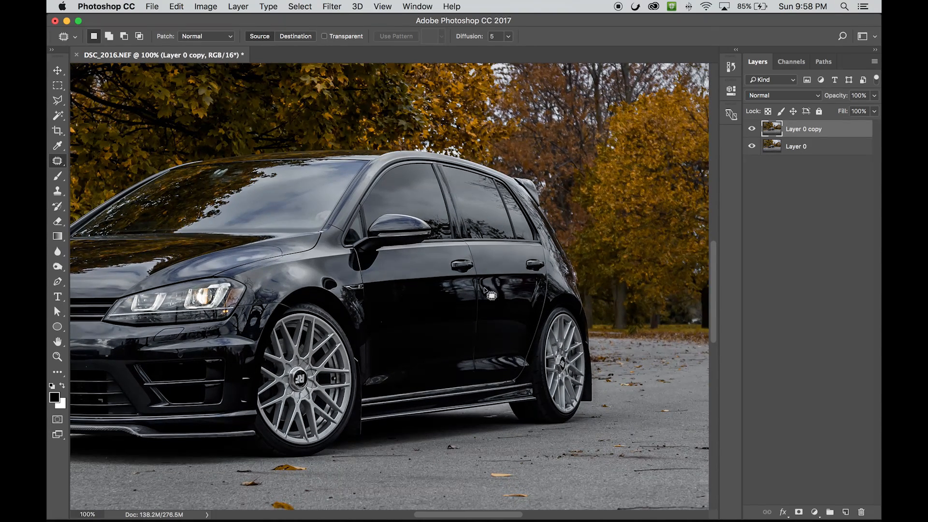
Examine the front of the car, especially the bumper and the area below the headlight, for remaining distracting reflections
{"action": "scroll", "coordinate": [419, 309], "scroll_direction": "left", "scroll_amount": 10}
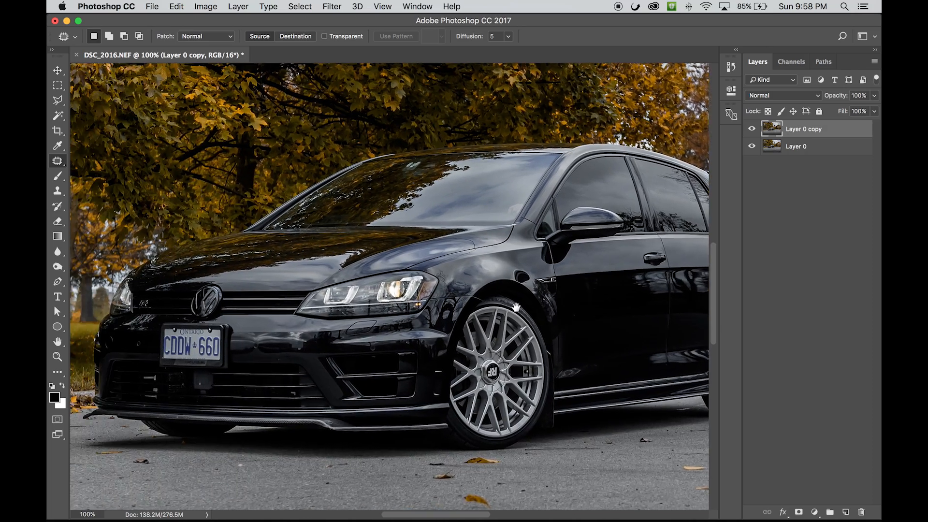
{"action": "scroll", "coordinate": [497, 297], "scroll_direction": "left", "scroll_amount": 1}
{"action": "scroll", "coordinate": [496, 297], "scroll_direction": "down", "scroll_amount": 1}
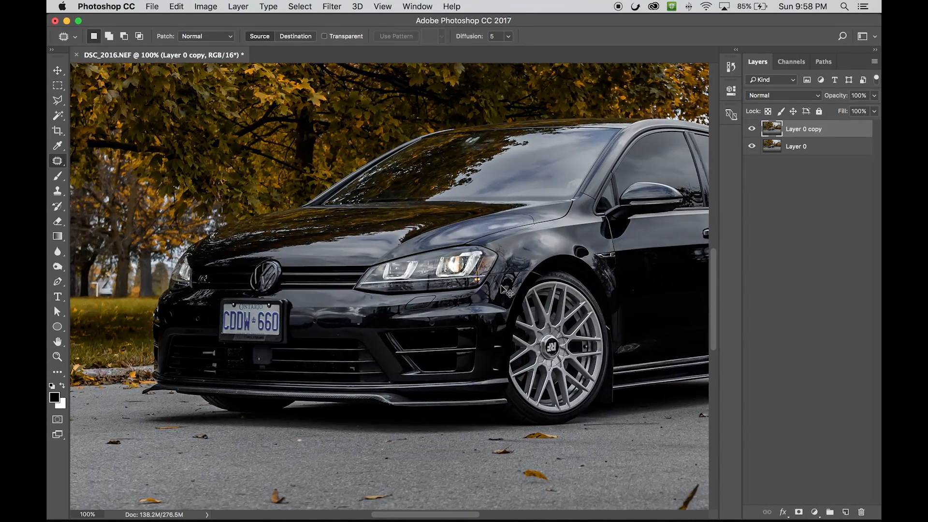
{"action": "scroll", "coordinate": [502, 289], "scroll_direction": "up", "scroll_amount": 1}
{"action": "scroll", "coordinate": [457, 302], "scroll_direction": "down", "scroll_amount": 2}
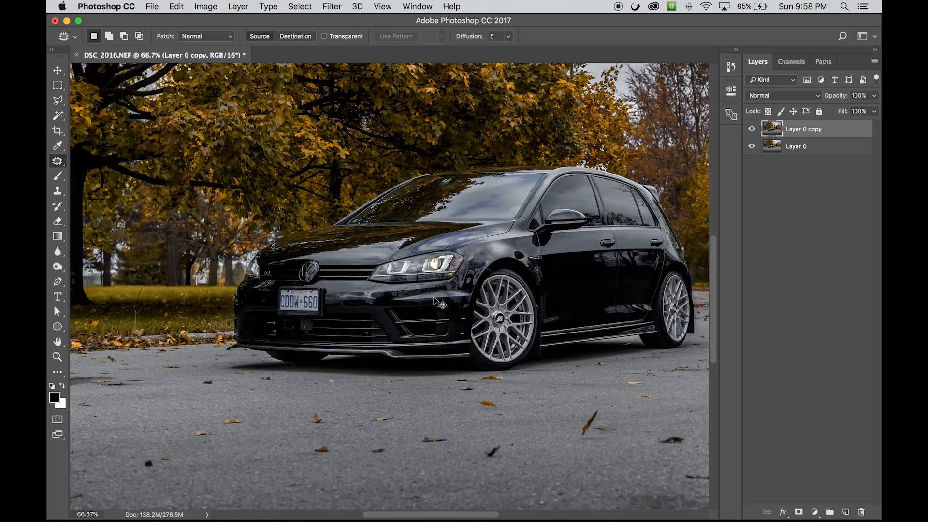
{"action": "scroll", "coordinate": [434, 300], "scroll_direction": "up", "scroll_amount": 1}
{"action": "left_click_drag", "start_coordinate": [443, 298], "coordinate": [389, 314]}
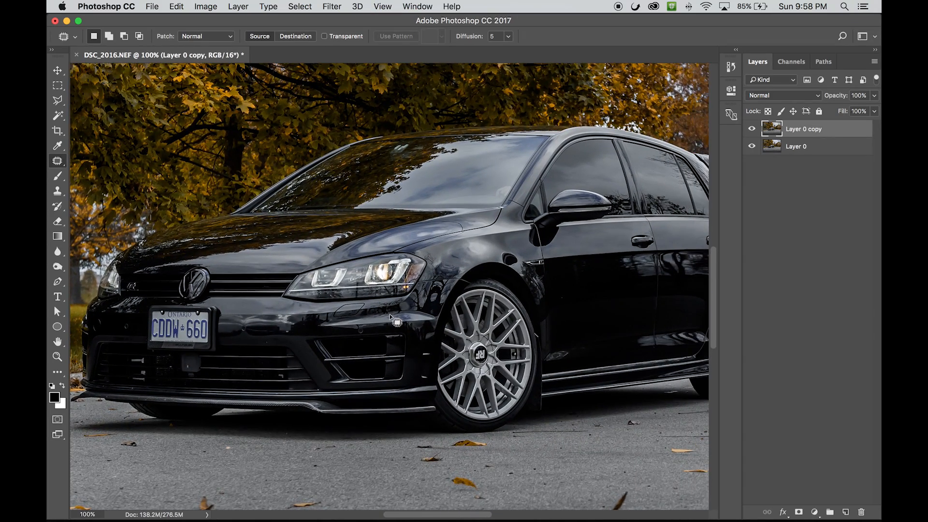
{"action": "scroll", "coordinate": [391, 317], "scroll_direction": "up", "scroll_amount": 1}
{"action": "scroll", "coordinate": [434, 317], "scroll_direction": "left", "scroll_amount": 5}
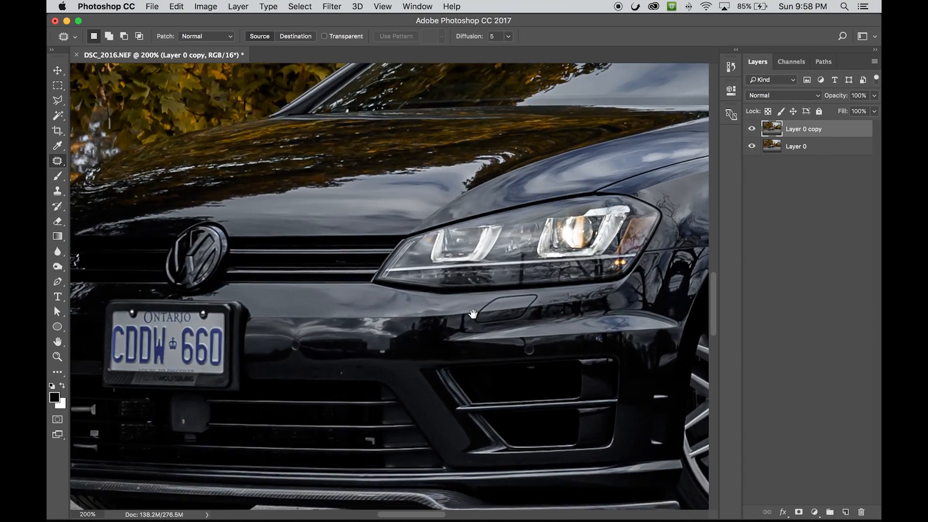
{"action": "scroll", "coordinate": [473, 315], "scroll_direction": "down", "scroll_amount": 1}
{"action": "scroll", "coordinate": [473, 315], "scroll_direction": "up", "scroll_amount": 1}
{"action": "scroll", "coordinate": [473, 315], "scroll_direction": "down", "scroll_amount": 1}
{"action": "scroll", "coordinate": [473, 315], "scroll_direction": "up", "scroll_amount": 1}
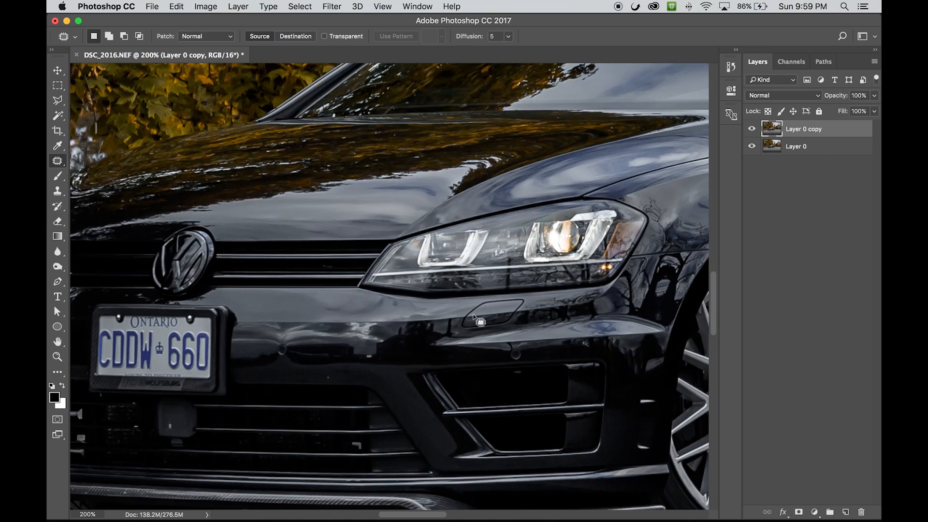
{"action": "scroll", "coordinate": [389, 286], "scroll_direction": "down", "scroll_amount": 2}
Start a Polygonal Lasso outline of the reflective bumper area, tracing the crease from the licence plate to below the headlight
{"action": "left_click", "coordinate": [58, 100]}
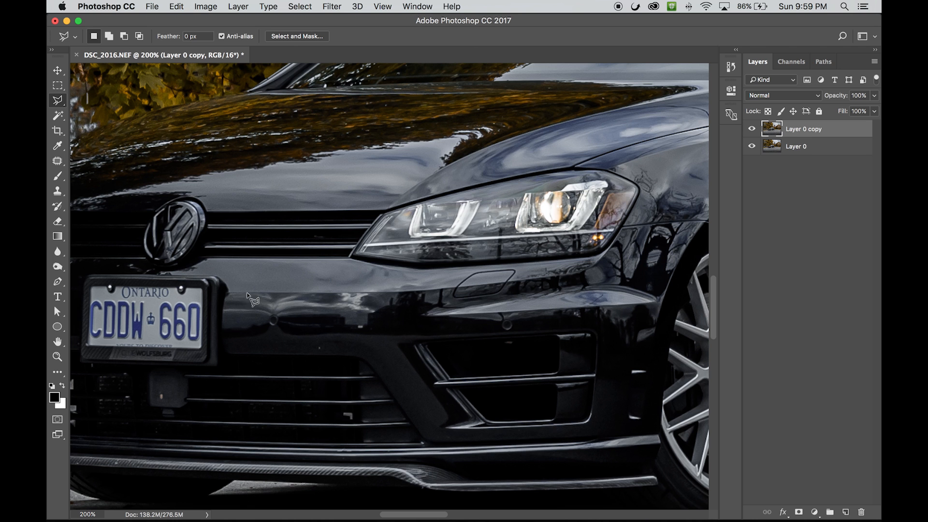
{"action": "scroll", "coordinate": [272, 296], "scroll_direction": "down", "scroll_amount": 1}
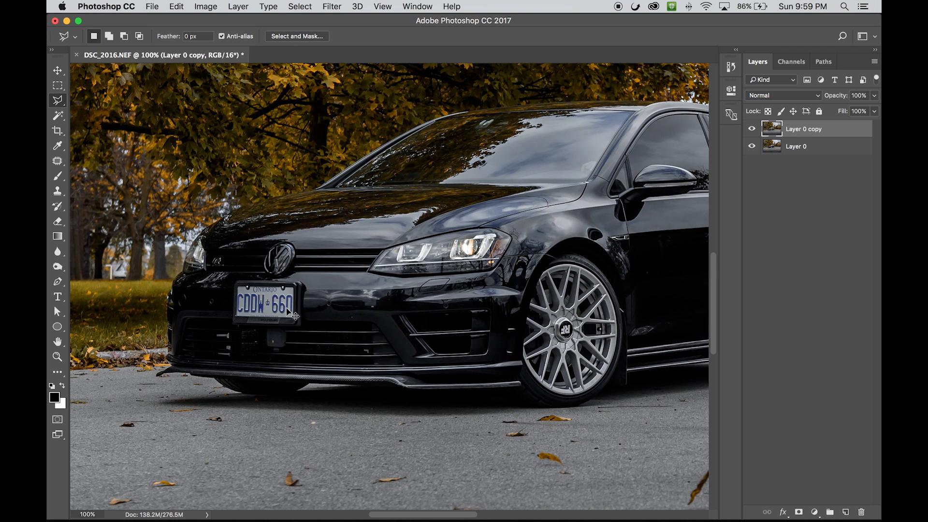
{"action": "key", "text": "super+equal"}
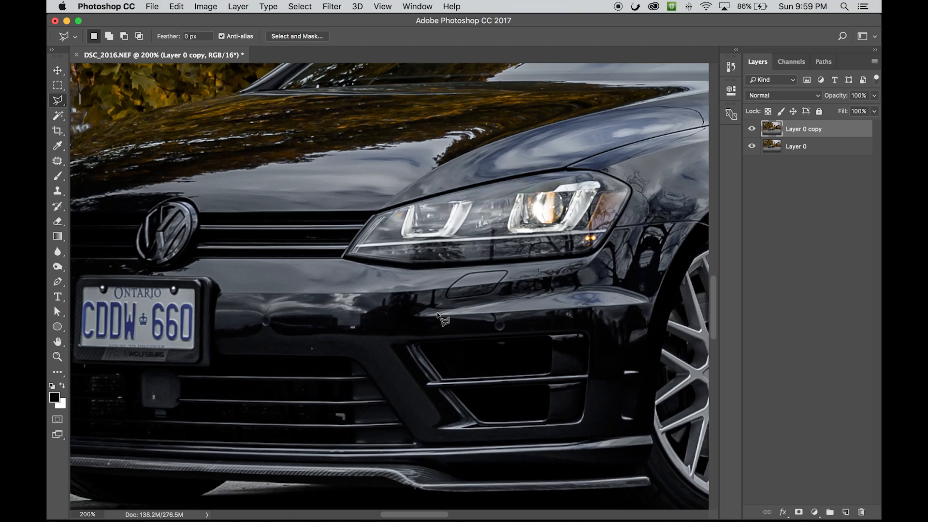
{"action": "key", "text": "super+minus"}
{"action": "key", "text": "super+equal"}
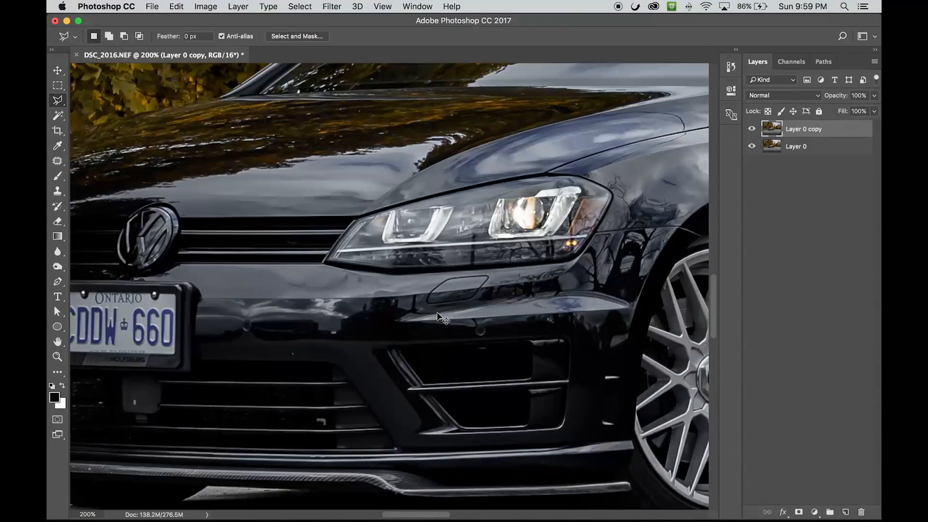
{"action": "key", "text": "super+equal"}
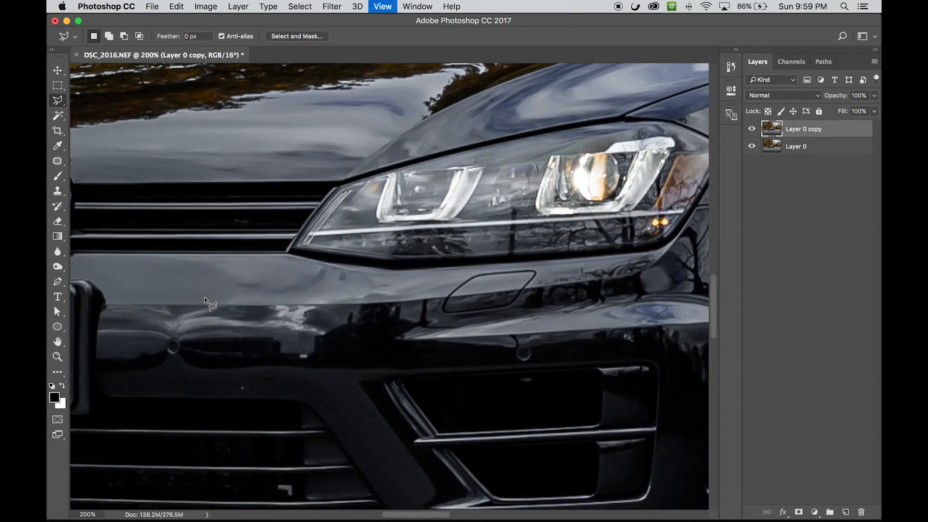
{"action": "scroll", "coordinate": [232, 285], "scroll_direction": "left", "scroll_amount": 5}
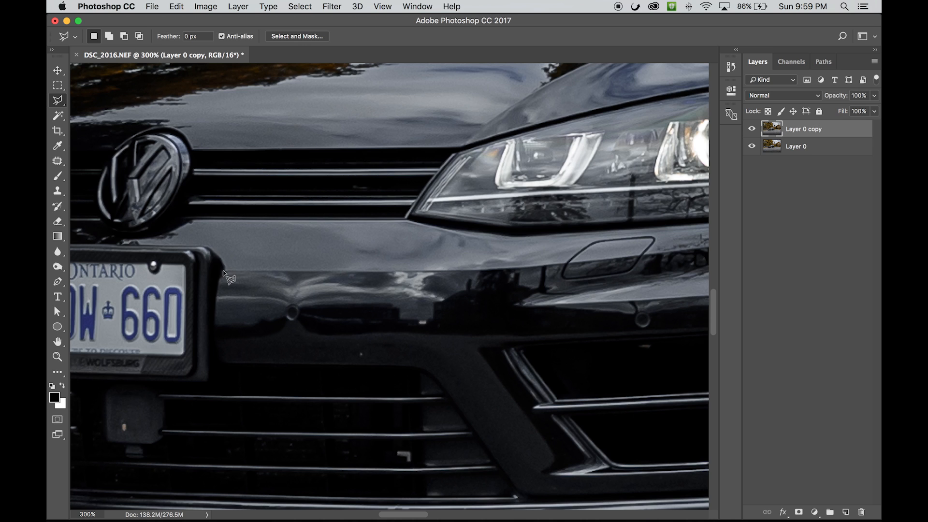
{"action": "left_click", "coordinate": [220, 270]}
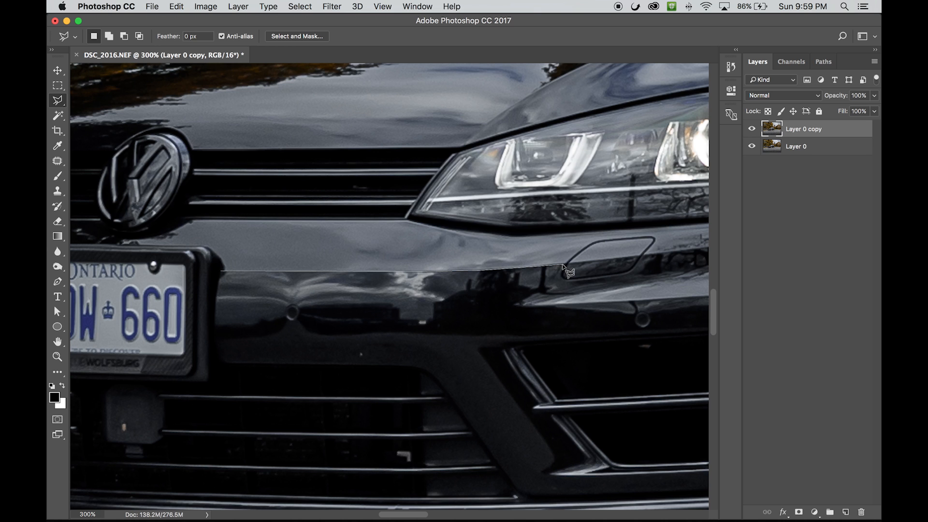
{"action": "left_click_drag", "start_coordinate": [595, 263], "coordinate": [343, 292]}
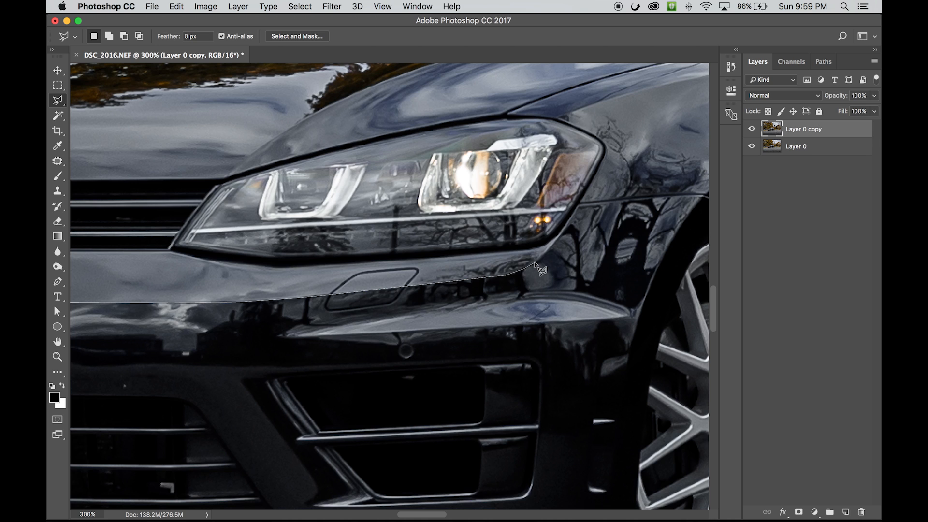
Extend the lasso outline around the headlight's outer corner, along the fender seam and down the edge of the wheel arch
{"action": "left_click", "coordinate": [549, 251]}
{"action": "left_click", "coordinate": [580, 206]}
{"action": "left_click_drag", "start_coordinate": [601, 206], "coordinate": [529, 223]}
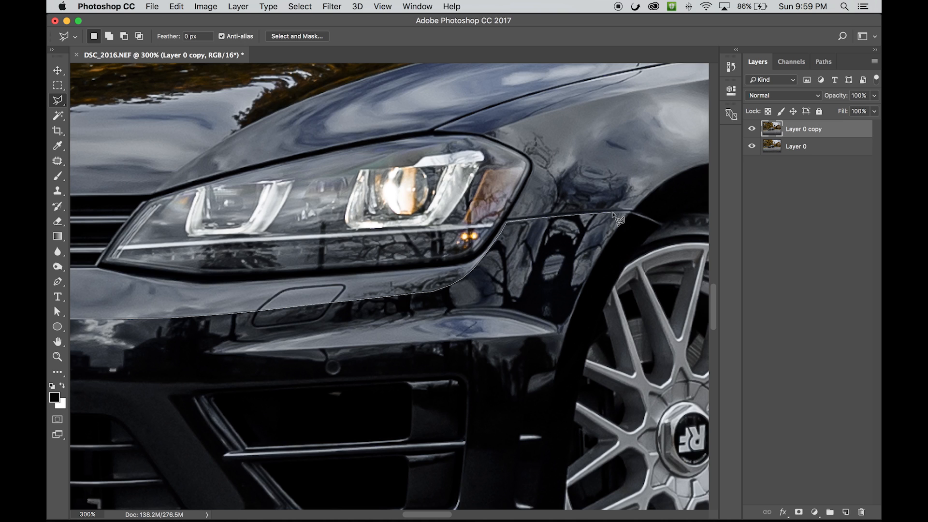
{"action": "left_click", "coordinate": [629, 212]}
{"action": "left_click", "coordinate": [567, 325]}
{"action": "left_click", "coordinate": [552, 389]}
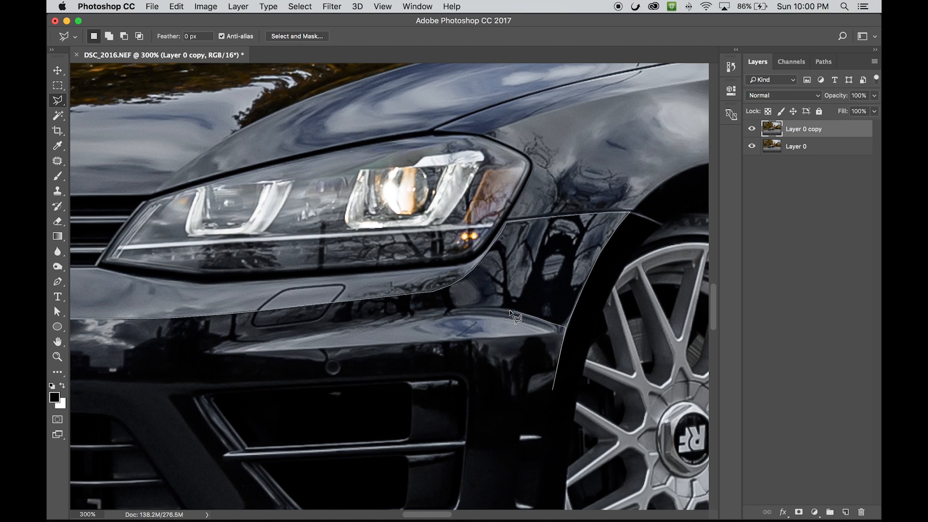
Trace the upper edge of the bright bumper ridge below the headlight with the lasso, up to its pointed inner tip
{"action": "left_click", "coordinate": [496, 307]}
{"action": "left_click", "coordinate": [271, 335]}
{"action": "scroll", "coordinate": [225, 343], "scroll_direction": "up", "scroll_amount": 1}
{"action": "scroll", "coordinate": [224, 344], "scroll_direction": "right", "scroll_amount": 1}
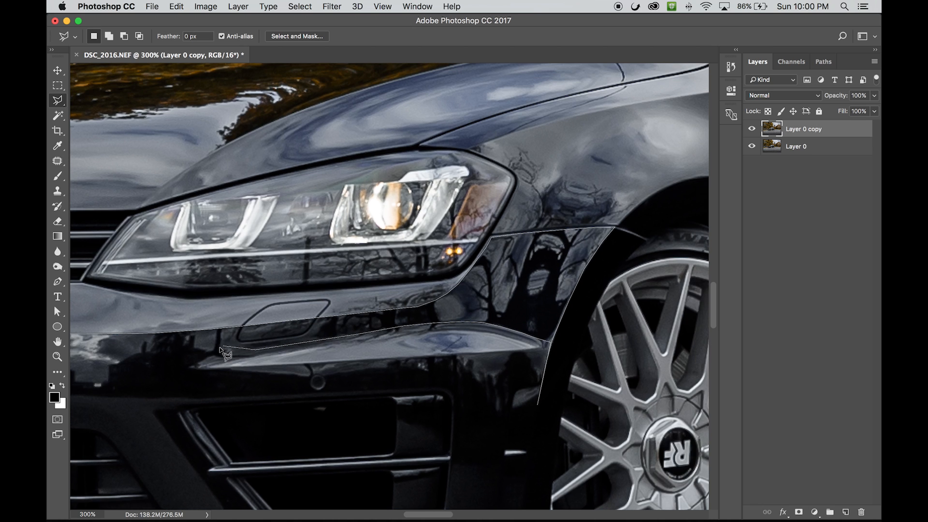
{"action": "left_click", "coordinate": [197, 368]}
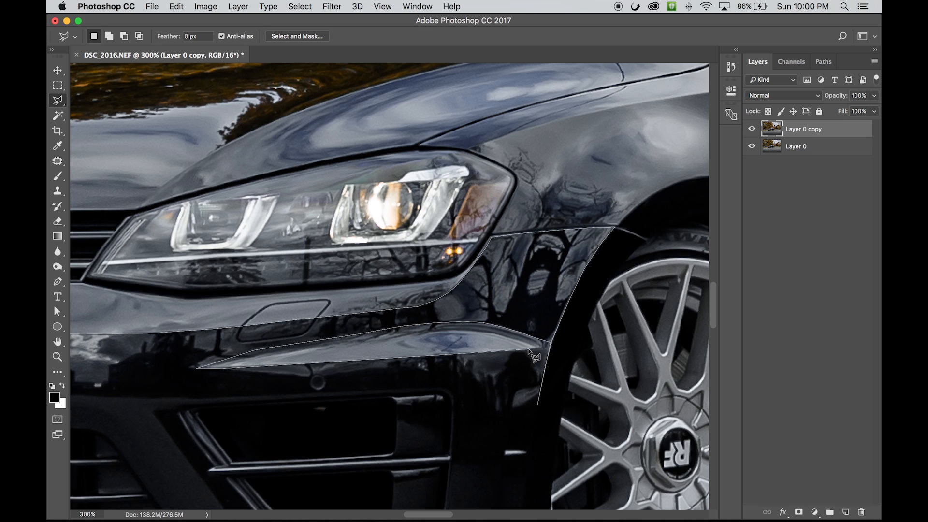
Continue the lasso outline back along the ridge's lower edge, around the bumper corner and along the top of the side air intake
{"action": "left_click", "coordinate": [535, 349]}
{"action": "left_click", "coordinate": [528, 419]}
{"action": "left_click", "coordinate": [481, 419]}
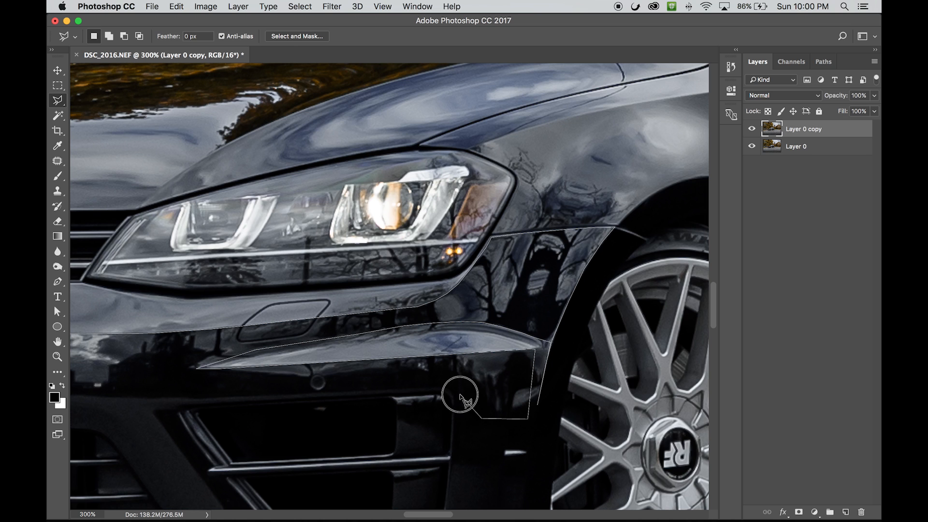
{"action": "left_click", "coordinate": [459, 393]}
{"action": "left_click", "coordinate": [433, 387]}
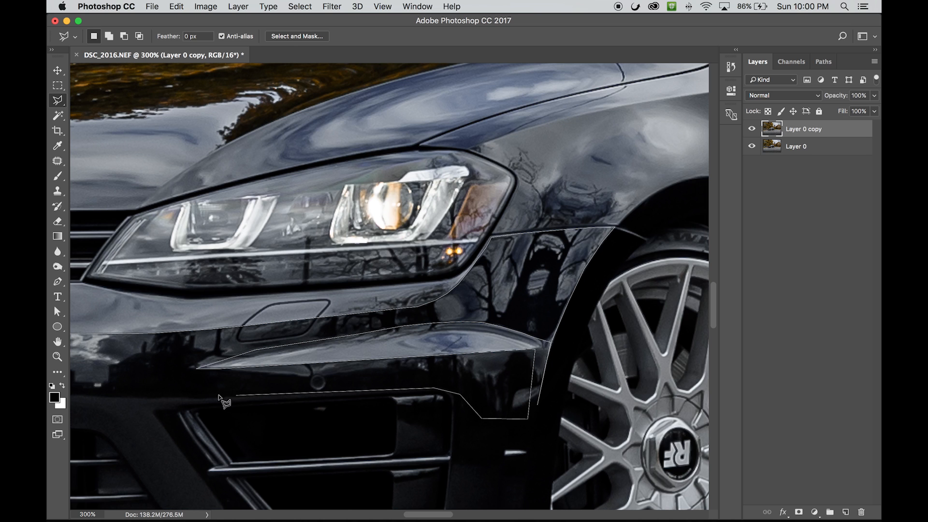
{"action": "scroll", "coordinate": [373, 378], "scroll_direction": "left", "scroll_amount": 10}
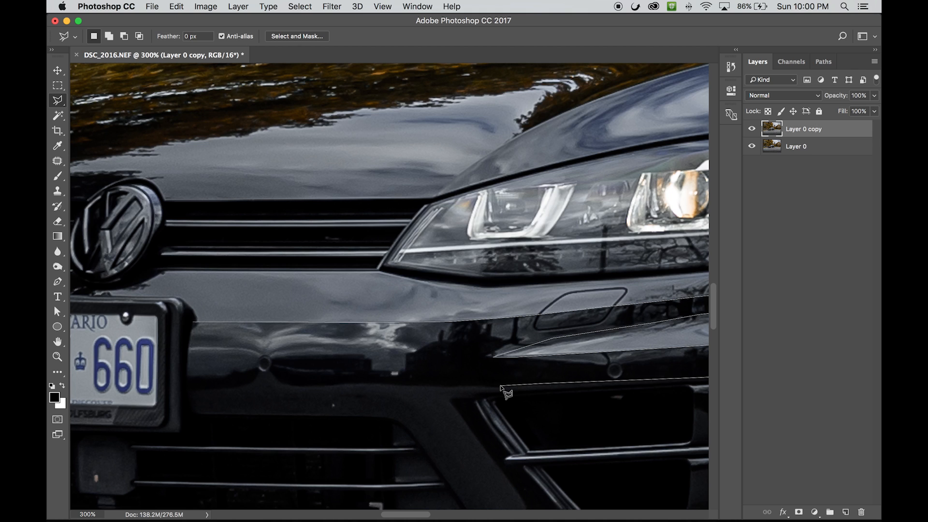
{"action": "left_click", "coordinate": [639, 381]}
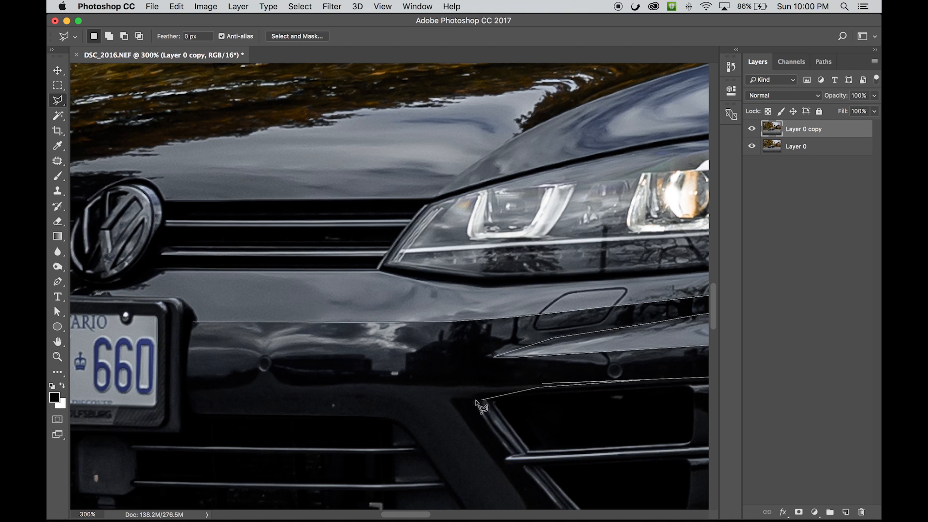
{"action": "left_click", "coordinate": [450, 400]}
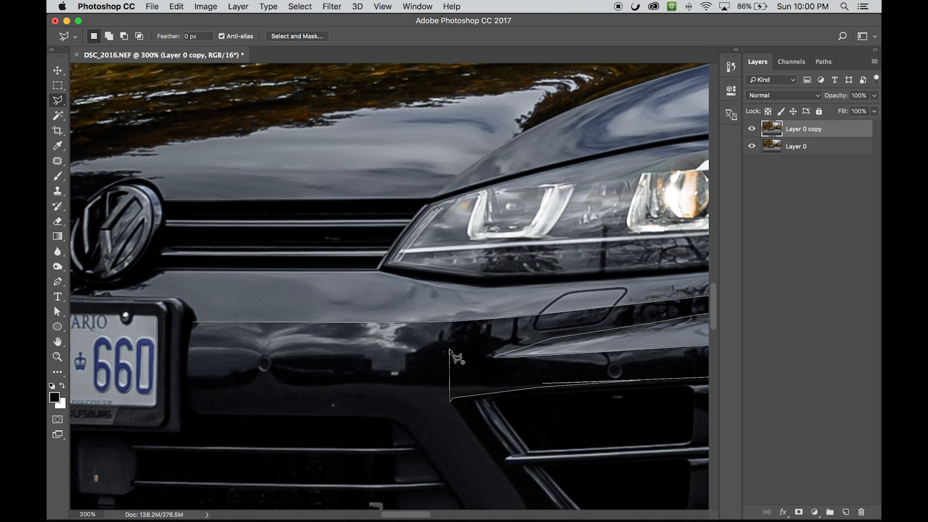
Close the bumper selection around the diagonal strut beside the intake, along the top of the lower grille and up beside the licence plate
{"action": "key", "text": "super+minus"}
{"action": "left_click", "coordinate": [415, 285]}
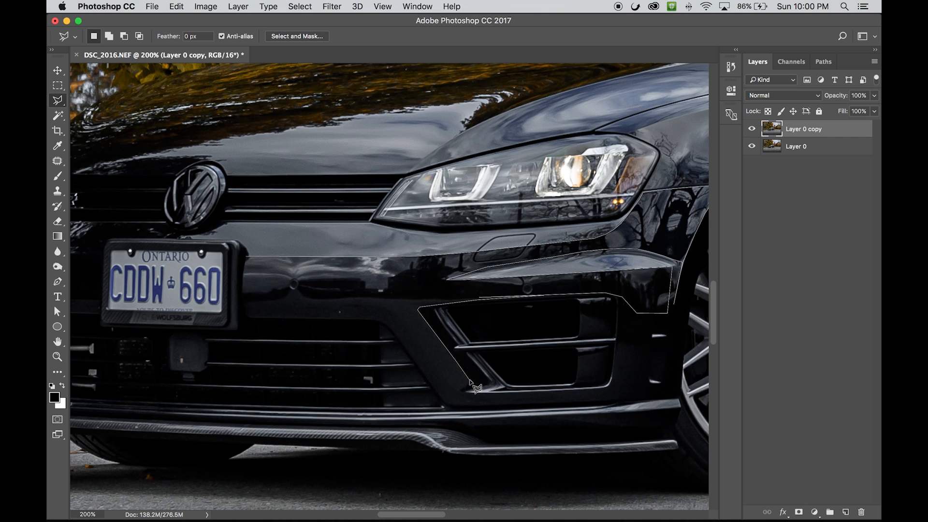
{"action": "left_click", "coordinate": [469, 382]}
{"action": "left_click", "coordinate": [429, 383]}
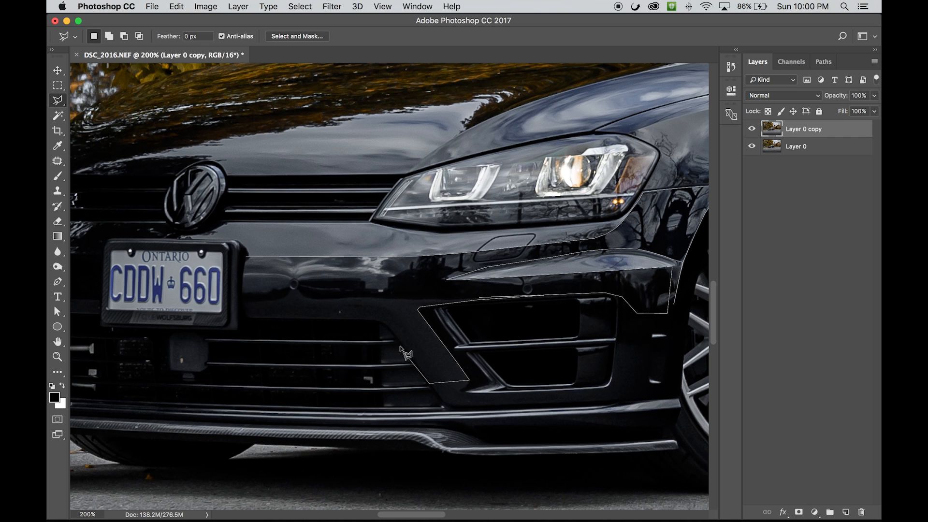
{"action": "left_click", "coordinate": [378, 321]}
{"action": "left_click", "coordinate": [242, 318]}
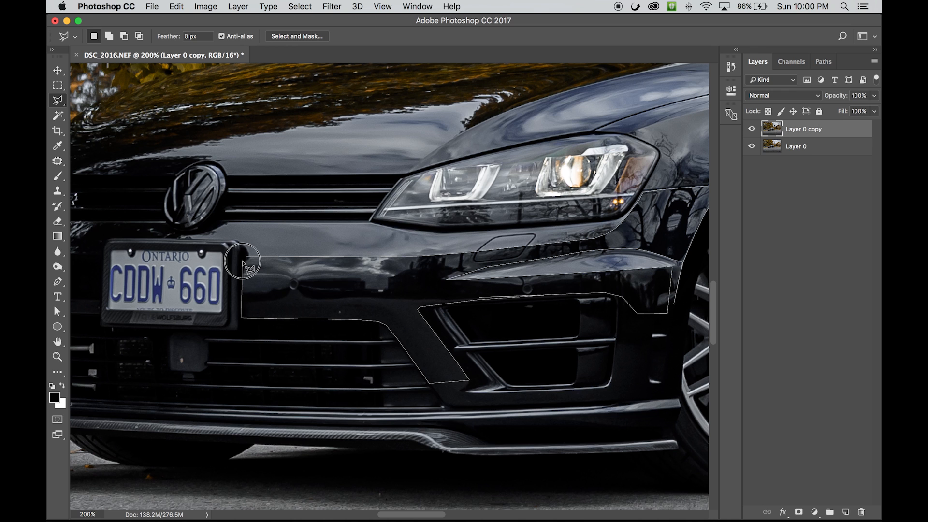
{"action": "left_click", "coordinate": [243, 256]}
{"action": "scroll", "coordinate": [425, 218], "scroll_direction": "left", "scroll_amount": 2}
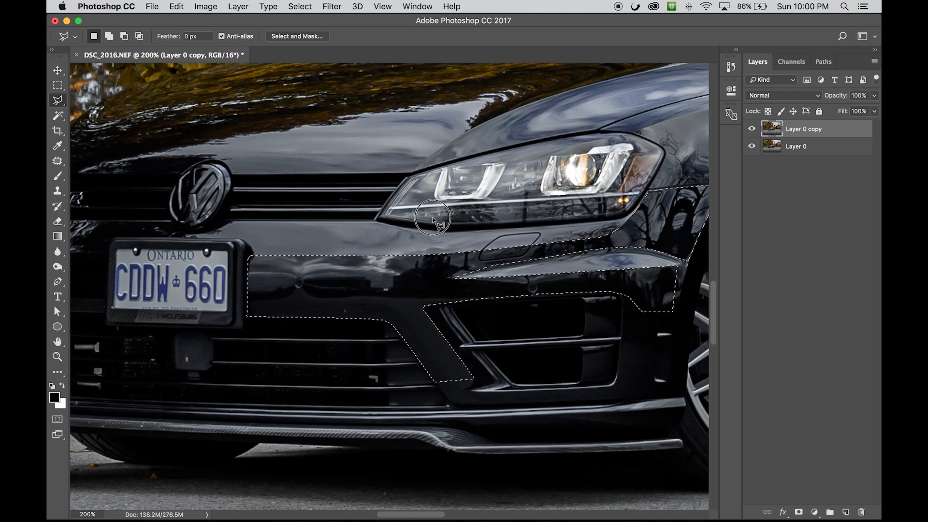
Switch to the Brush tool and set a soft brush of 182 px with 0% hardness
{"action": "left_click", "coordinate": [59, 177]}
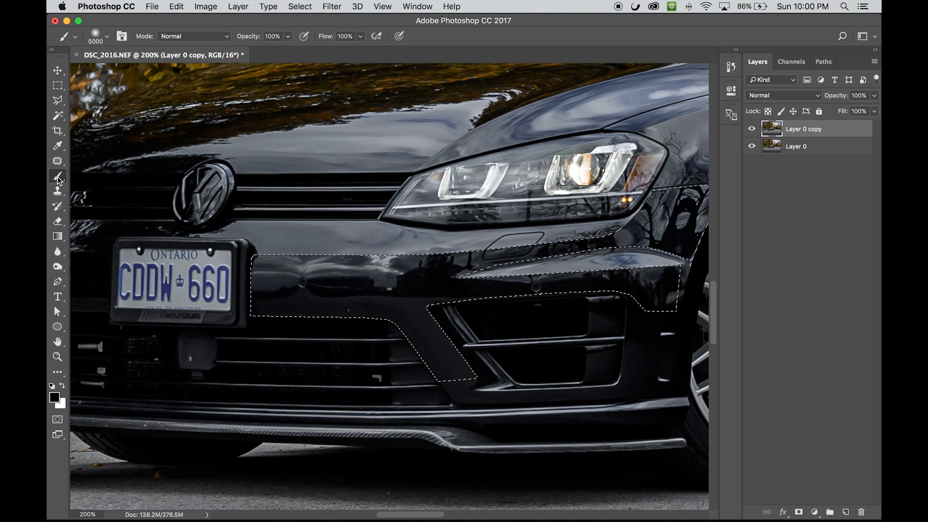
{"action": "right_click", "coordinate": [323, 289]}
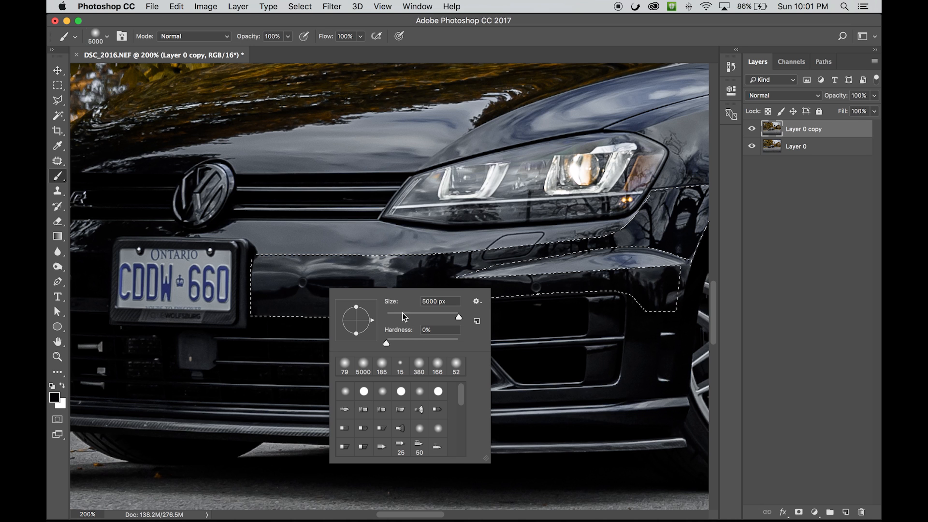
{"action": "left_click_drag", "start_coordinate": [454, 317], "coordinate": [437, 317]}
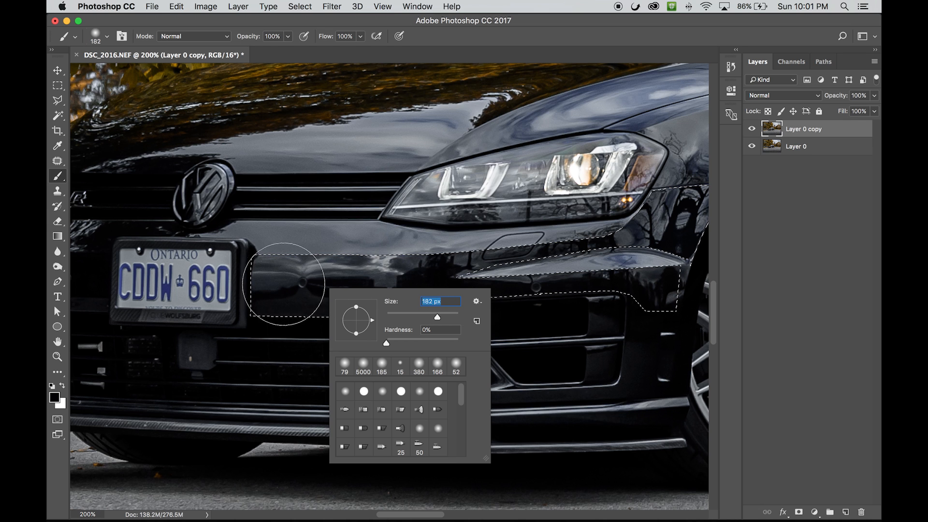
{"action": "left_click_drag", "start_coordinate": [386, 343], "coordinate": [382, 344]}
{"action": "scroll", "coordinate": [238, 83], "scroll_direction": "left", "scroll_amount": 2}
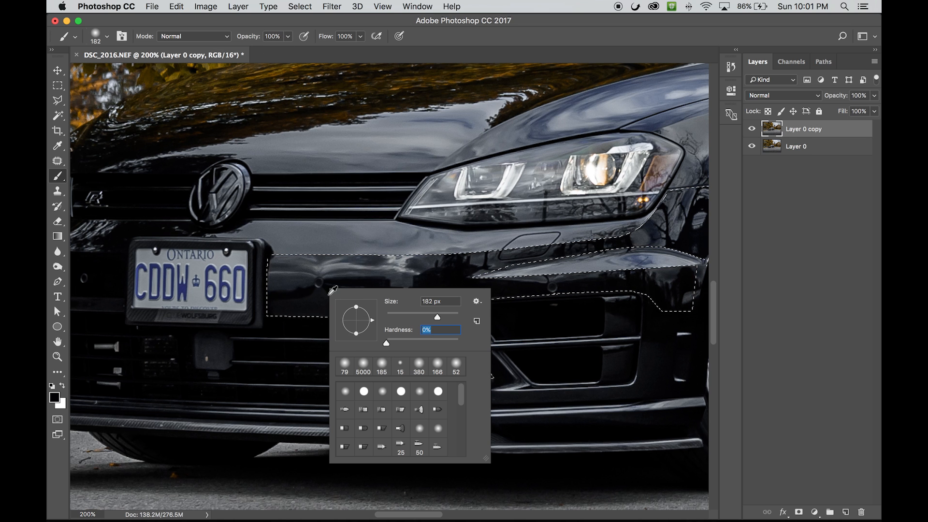
{"action": "key", "text": "Return"}
Try a stroke on the bumper beside the licence plate, undo it, and set the brush opacity to 50%
{"action": "mouse_move", "coordinate": [303, 290]}
{"action": "left_mouse_down"}
{"action": "mouse_move", "coordinate": [342, 287]}
{"action": "mouse_move", "coordinate": [277, 279]}
{"action": "mouse_move", "coordinate": [451, 277]}
{"action": "mouse_move", "coordinate": [327, 298]}
{"action": "left_mouse_up"}
{"action": "key", "text": "super+z"}
{"action": "left_click", "coordinate": [276, 36]}
{"action": "type", "text": "50"}
{"action": "key", "text": "Return"}
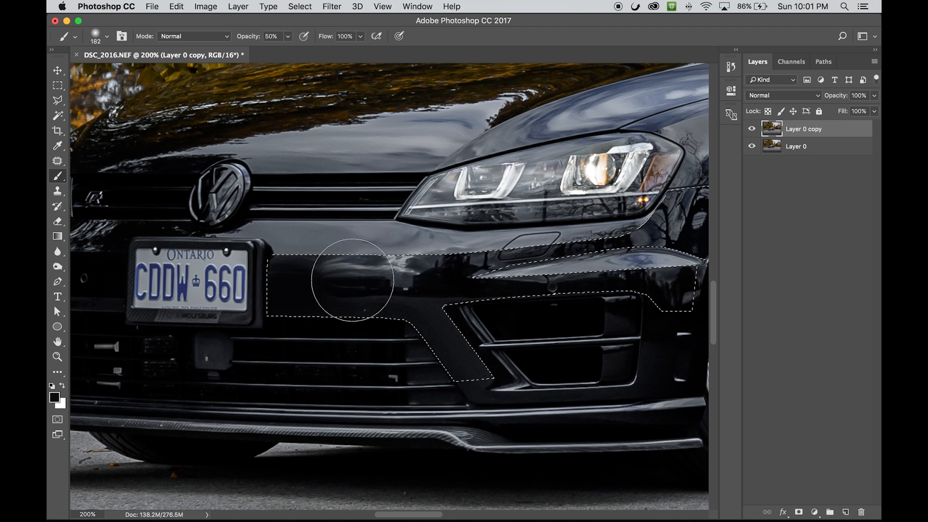
Paint black over the reflections inside the selected bumper area, from the licence plate to the wheel arch, and deselect
{"action": "mouse_move", "coordinate": [284, 280]}
{"action": "left_mouse_down"}
{"action": "mouse_move", "coordinate": [525, 260]}
{"action": "mouse_move", "coordinate": [372, 281]}
{"action": "mouse_move", "coordinate": [508, 307]}
{"action": "mouse_move", "coordinate": [383, 310]}
{"action": "mouse_move", "coordinate": [517, 360]}
{"action": "mouse_move", "coordinate": [348, 275]}
{"action": "left_mouse_up"}
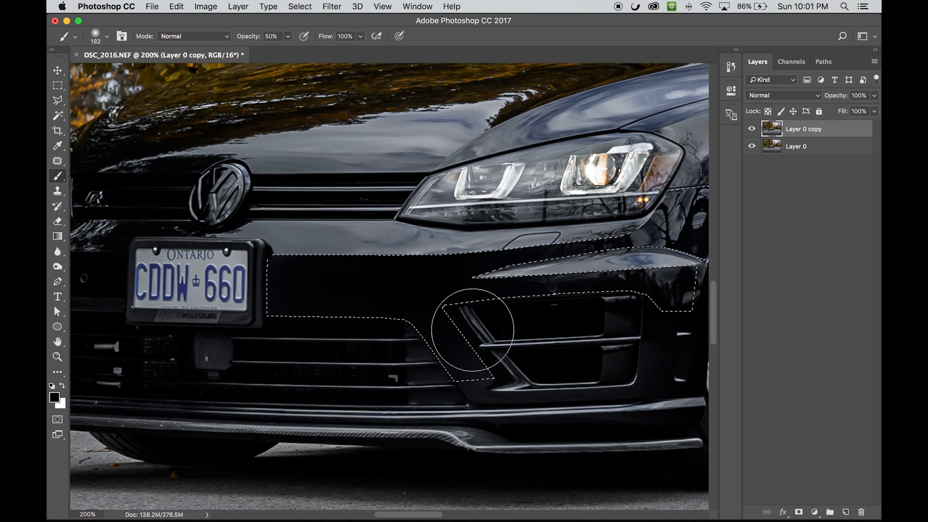
{"action": "scroll", "coordinate": [527, 241], "scroll_direction": "right", "scroll_amount": 5}
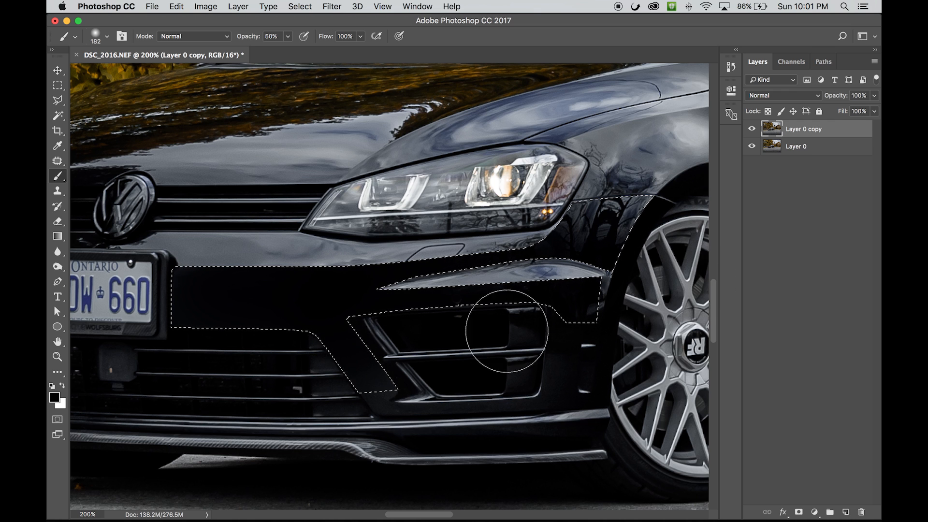
{"action": "key", "text": "super+d"}
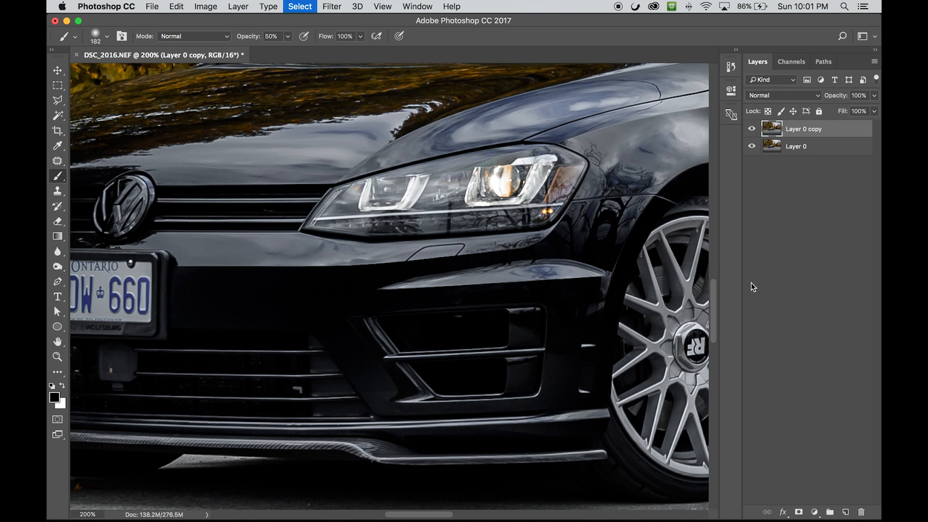
{"action": "key", "text": "super+minus"}
{"action": "key", "text": "super+minus"}
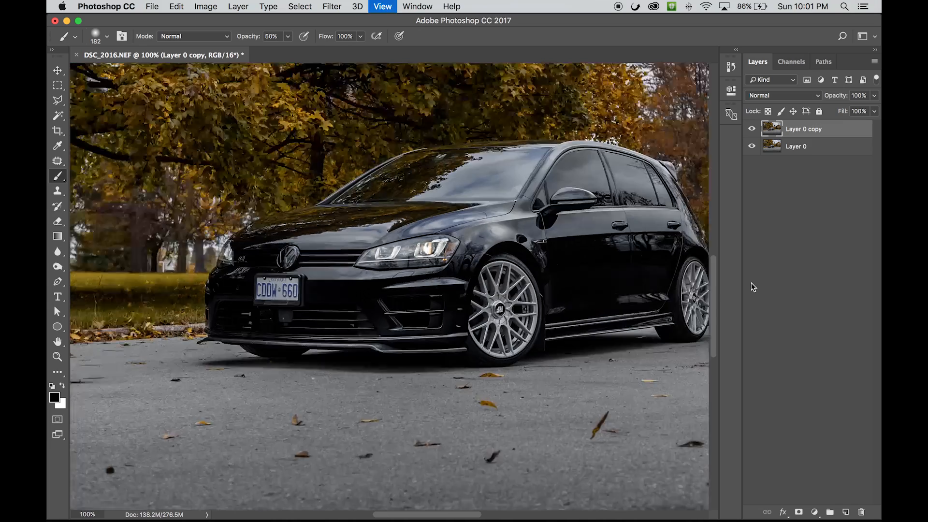
Select the remaining light patch between the bumper ridge's outer tip and the wheel arch with the Polygonal Lasso
{"action": "key", "text": "super+plus"}
{"action": "key", "text": "super+plus"}
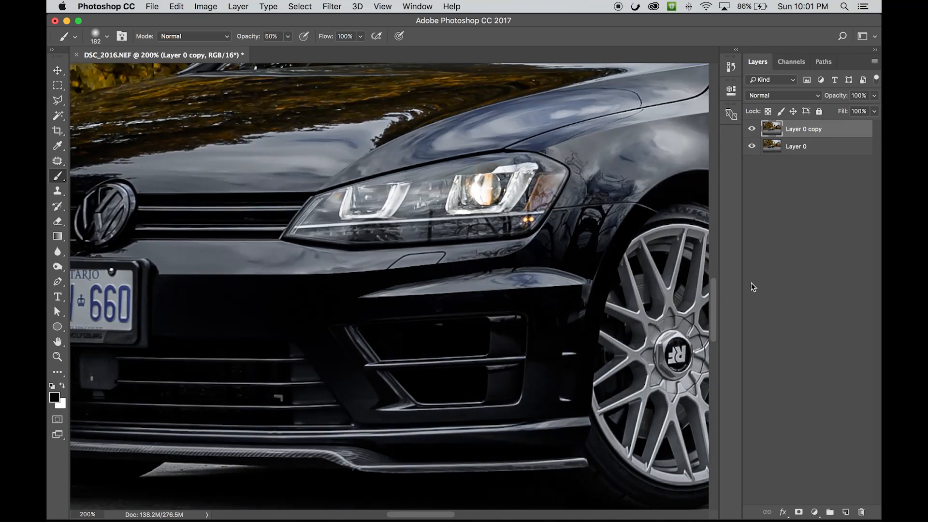
{"action": "scroll", "coordinate": [517, 293], "scroll_direction": "right", "scroll_amount": 3}
{"action": "scroll", "coordinate": [517, 293], "scroll_direction": "right", "scroll_amount": 2}
{"action": "key", "text": "super+plus"}
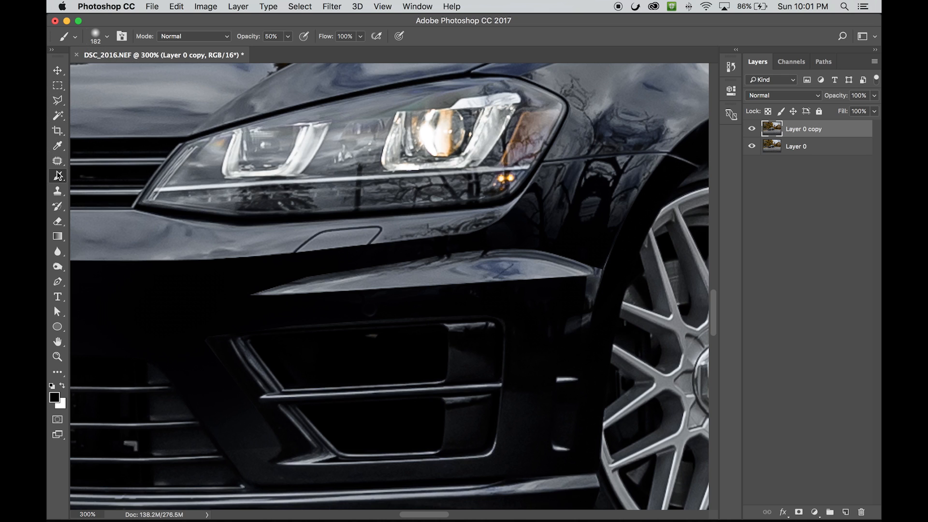
{"action": "left_click", "coordinate": [57, 100]}
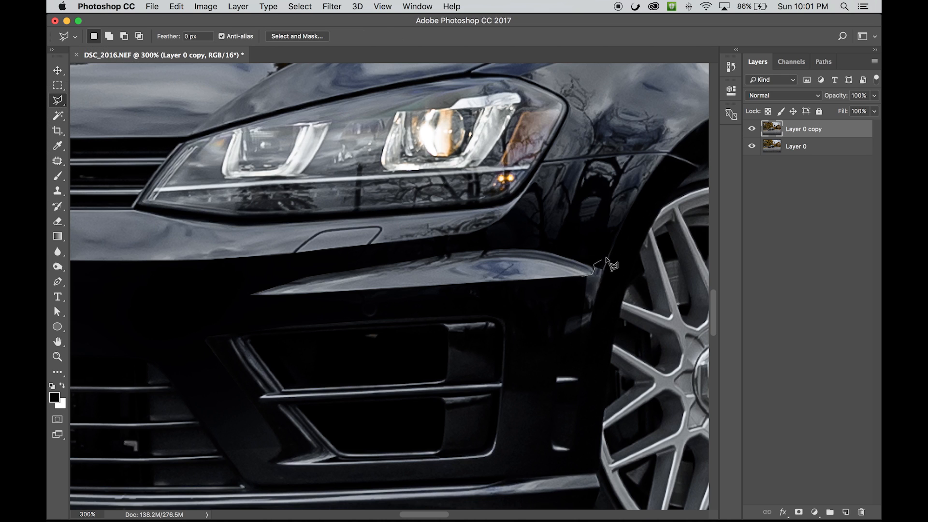
{"action": "left_click", "coordinate": [614, 243]}
{"action": "left_click", "coordinate": [592, 322]}
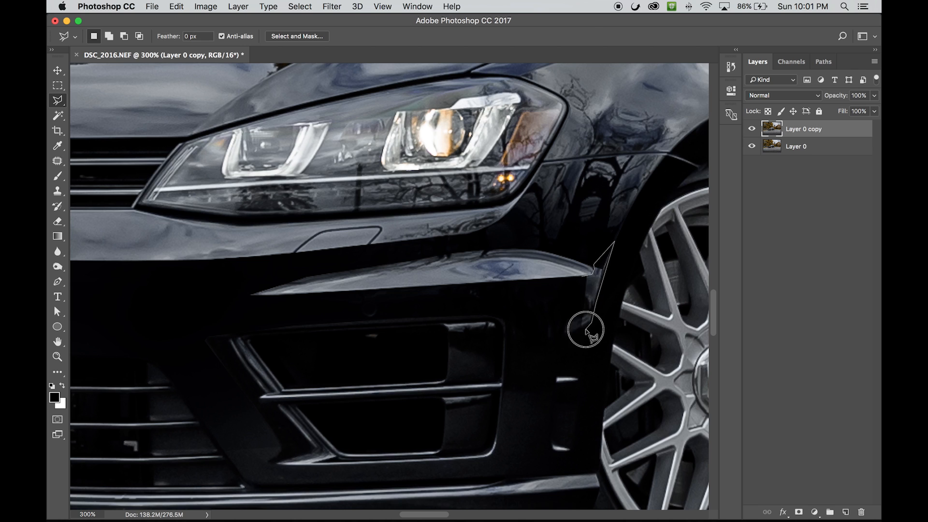
{"action": "left_click", "coordinate": [564, 333]}
{"action": "left_click", "coordinate": [559, 316]}
{"action": "left_click", "coordinate": [583, 276]}
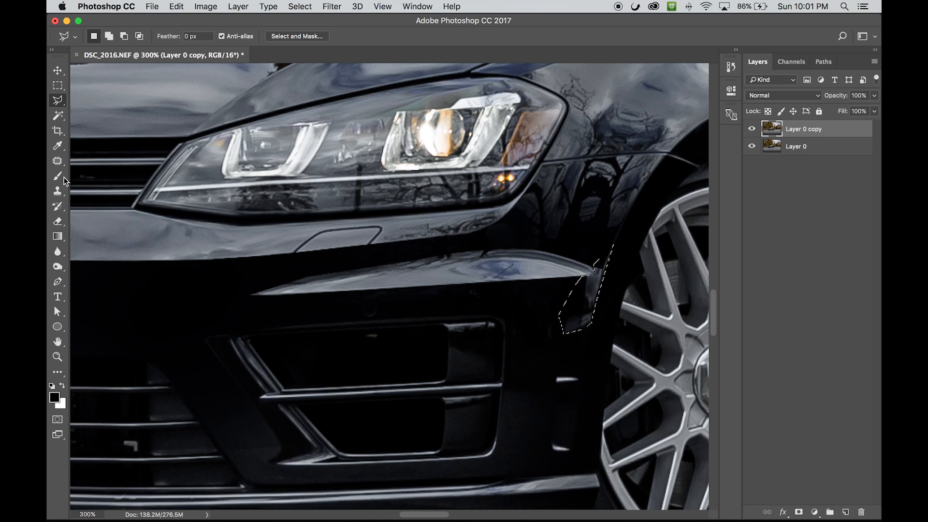
Paint black over the selected light patch between the bumper ridge's tip and the wheel arch, and deselect
{"action": "key", "text": "b"}
{"action": "mouse_move", "coordinate": [586, 304]}
{"action": "left_mouse_down"}
{"action": "mouse_move", "coordinate": [615, 278]}
{"action": "mouse_move", "coordinate": [594, 307]}
{"action": "left_mouse_up"}
{"action": "key", "text": "ctrl+d"}
{"action": "key", "text": "super+minus"}
{"action": "key", "text": "super+minus"}
{"action": "key", "text": "super+minus"}
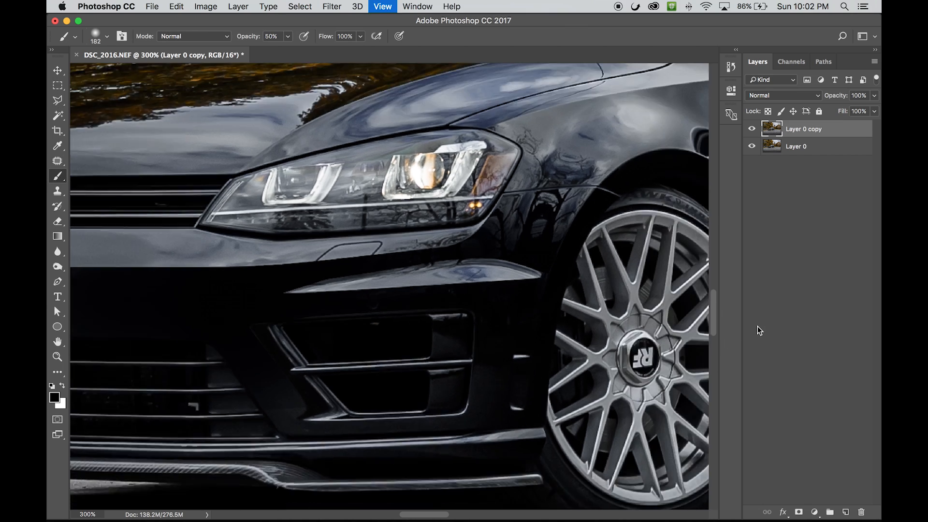
Select the diagonal bumper strip between the lower grille and the fog light vent with the Polygonal Lasso
{"action": "key", "text": "super+plus"}
{"action": "key", "text": "super+plus"}
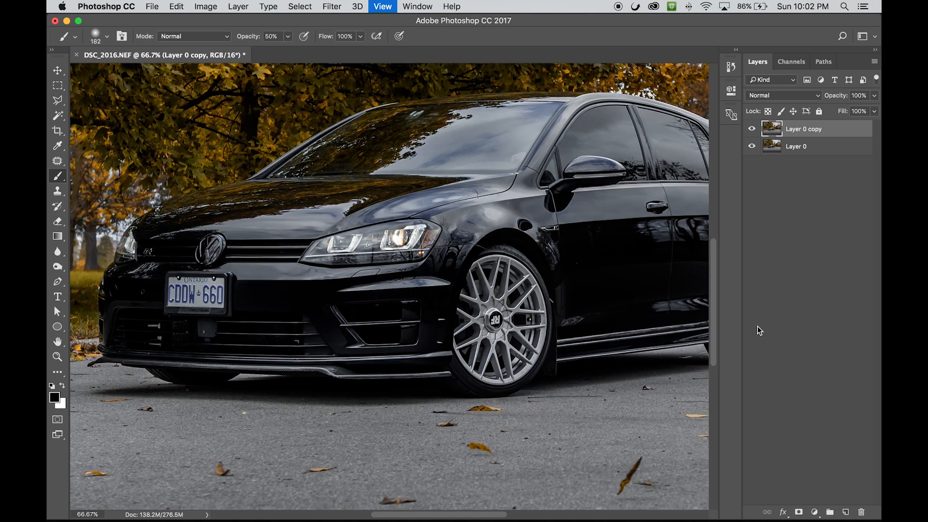
{"action": "left_click_drag", "start_coordinate": [460, 352], "coordinate": [575, 334]}
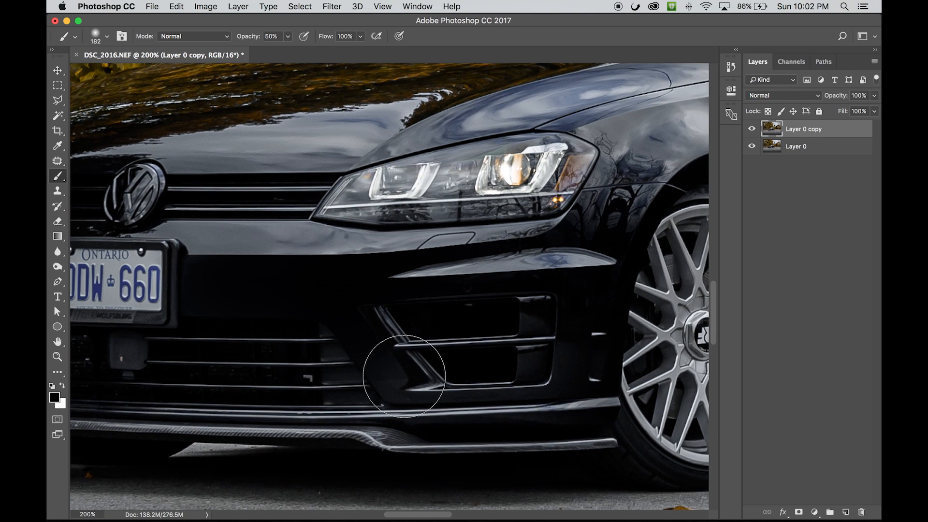
{"action": "right_click", "coordinate": [411, 375]}
{"action": "left_click", "coordinate": [58, 100]}
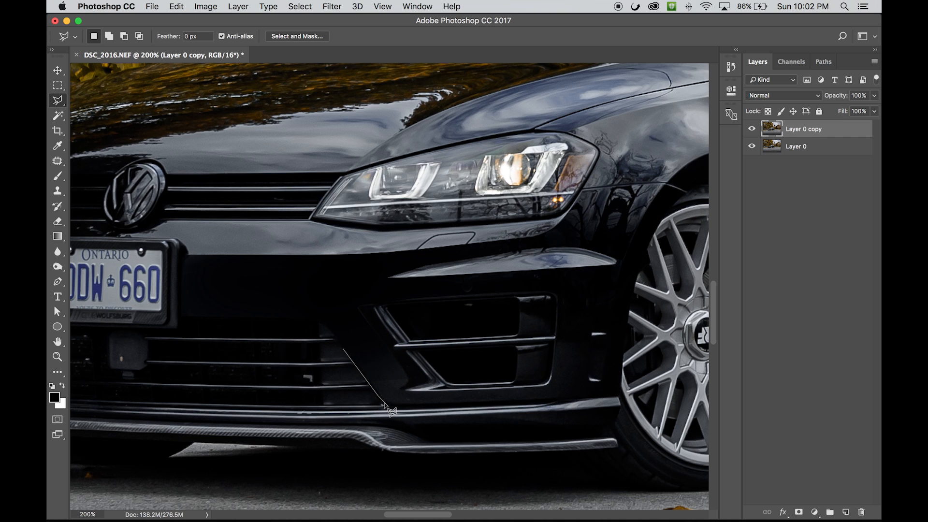
{"action": "left_click", "coordinate": [410, 381]}
{"action": "left_click", "coordinate": [329, 319]}
{"action": "double_click", "coordinate": [342, 350]}
Paint black over the reflections inside the selected diagonal strip with the Brush tool and deselect
{"action": "key", "text": "b"}
{"action": "left_click_drag", "start_coordinate": [348, 319], "coordinate": [363, 342]}
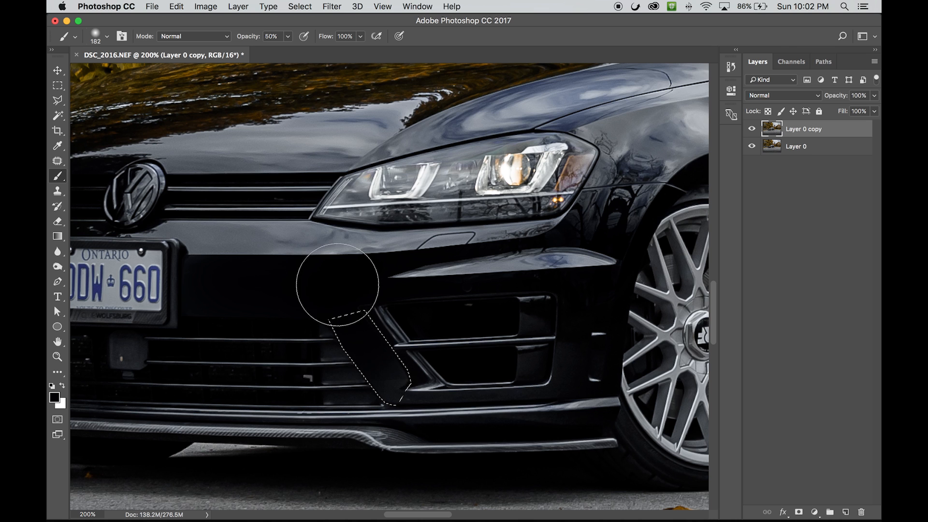
{"action": "key", "text": "super+d"}
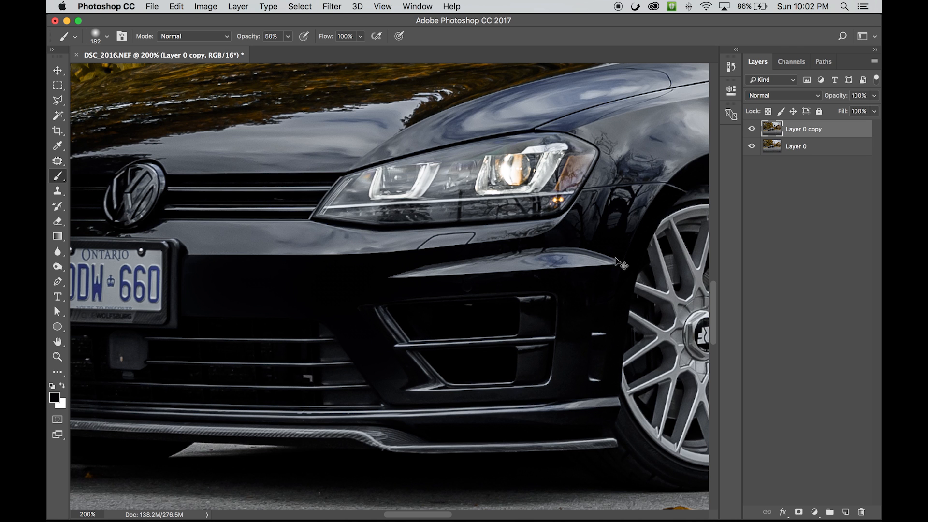
Compare the whole car before and after retouching by toggling the visibility of Layer 0 copy
{"action": "key", "text": "super+0"}
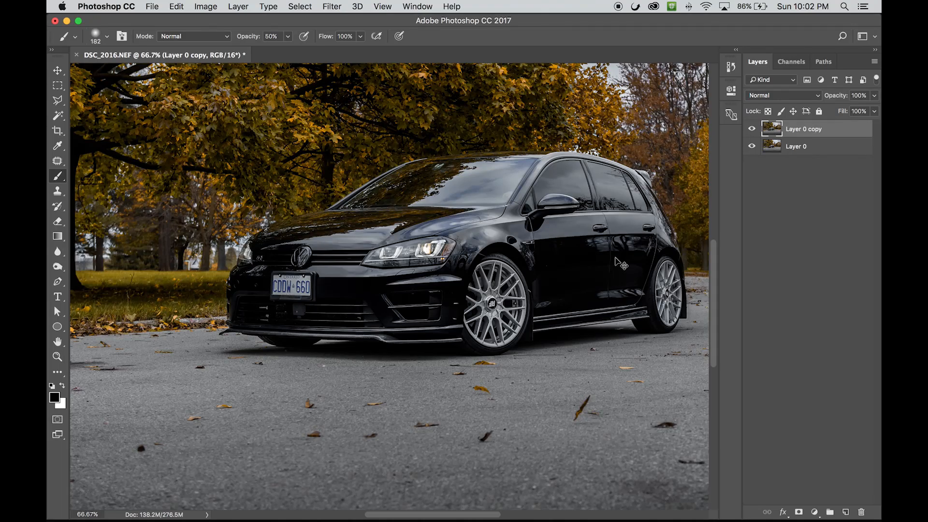
{"action": "key", "text": "super+minus"}
{"action": "key", "text": "super+plus"}
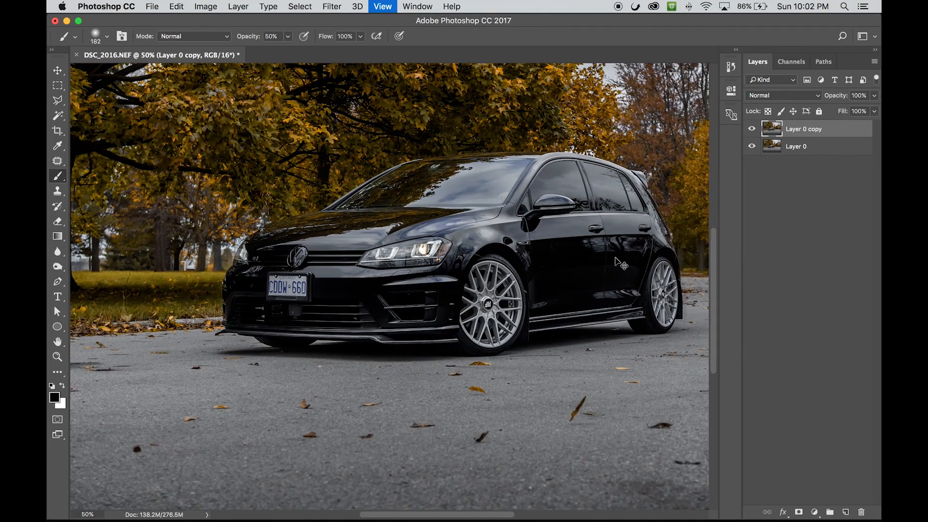
{"action": "left_click", "coordinate": [752, 130]}
{"action": "left_click", "coordinate": [752, 129]}
{"action": "left_click", "coordinate": [752, 130]}
{"action": "left_click", "coordinate": [751, 129]}
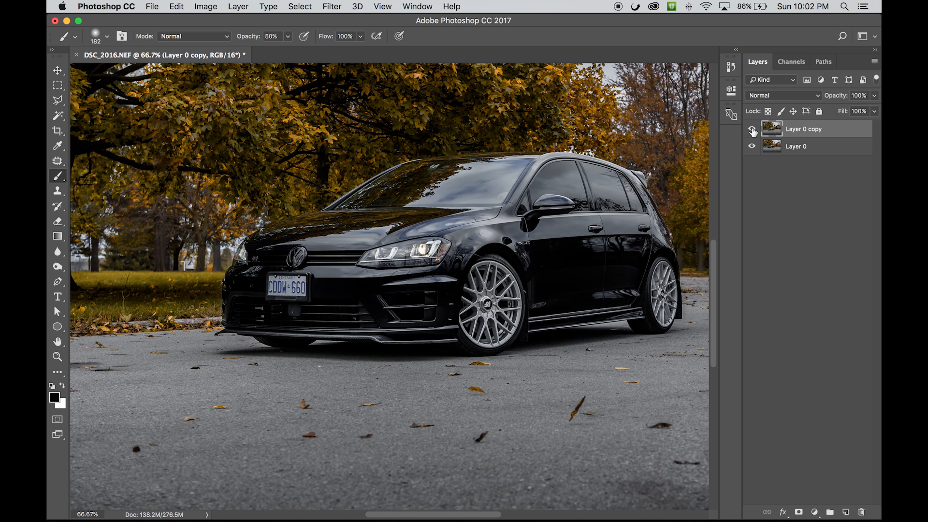
{"action": "left_click", "coordinate": [752, 129]}
{"action": "left_click", "coordinate": [752, 129]}
{"action": "left_click", "coordinate": [752, 130]}
{"action": "left_click", "coordinate": [752, 129]}
Examine the front bumper close up with and without the retouching on Layer 0 copy
{"action": "key", "text": "super+equal"}
{"action": "key", "text": "super+equal"}
{"action": "scroll", "coordinate": [495, 227], "scroll_direction": "left", "scroll_amount": 5}
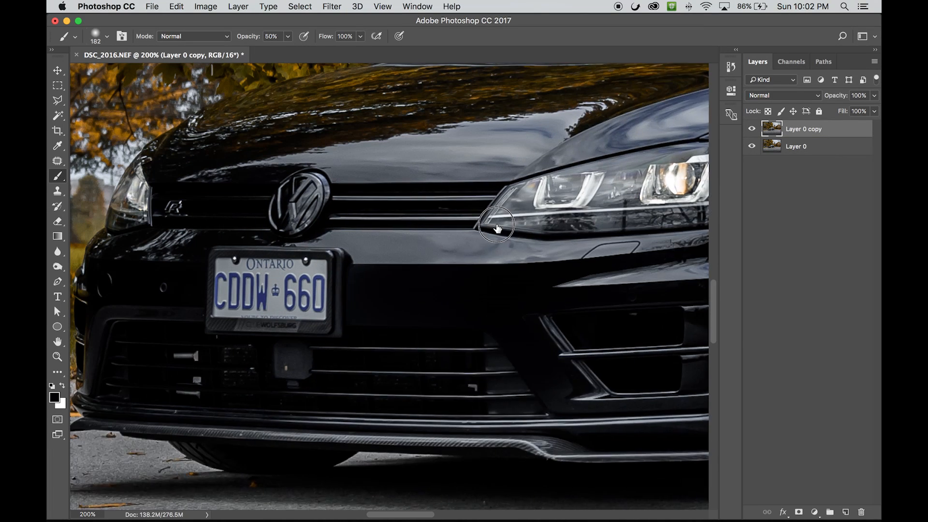
{"action": "scroll", "coordinate": [497, 228], "scroll_direction": "left", "scroll_amount": 2}
{"action": "left_click", "coordinate": [752, 129]}
{"action": "left_click", "coordinate": [752, 129]}
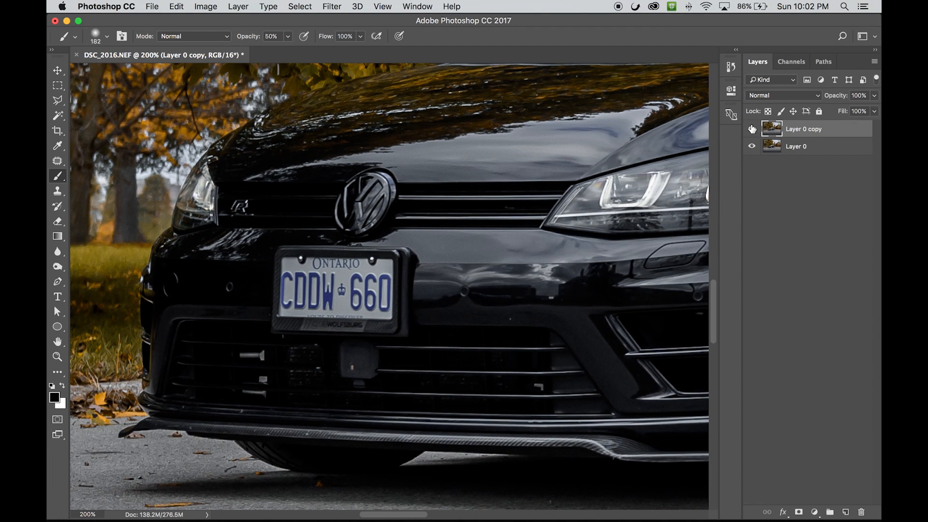
{"action": "left_click", "coordinate": [752, 129]}
{"action": "left_click", "coordinate": [752, 129]}
{"action": "scroll", "coordinate": [414, 239], "scroll_direction": "down", "scroll_amount": 2}
{"action": "left_click", "coordinate": [752, 129]}
{"action": "left_click", "coordinate": [752, 129]}
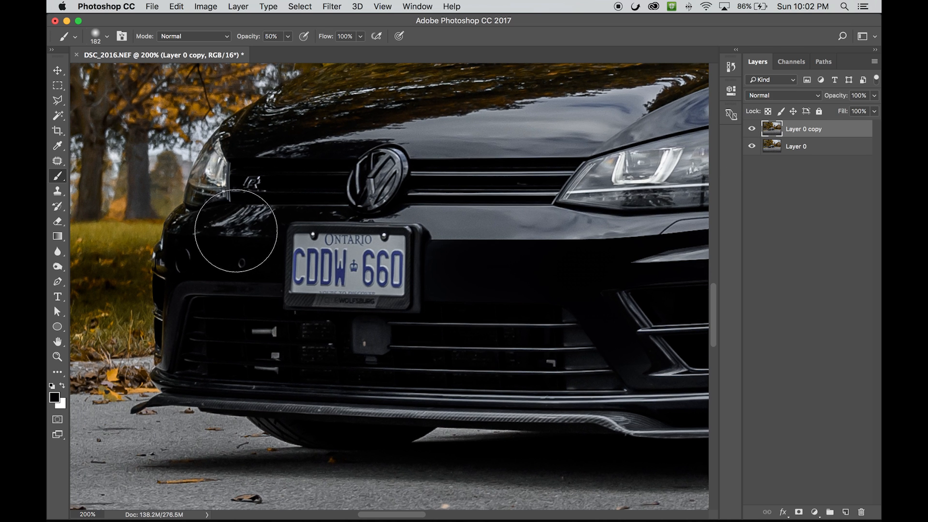
Set the brush size to 52 px and paint black over the reflections below the far headlight, beside the licence plate
{"action": "left_click", "coordinate": [242, 200]}
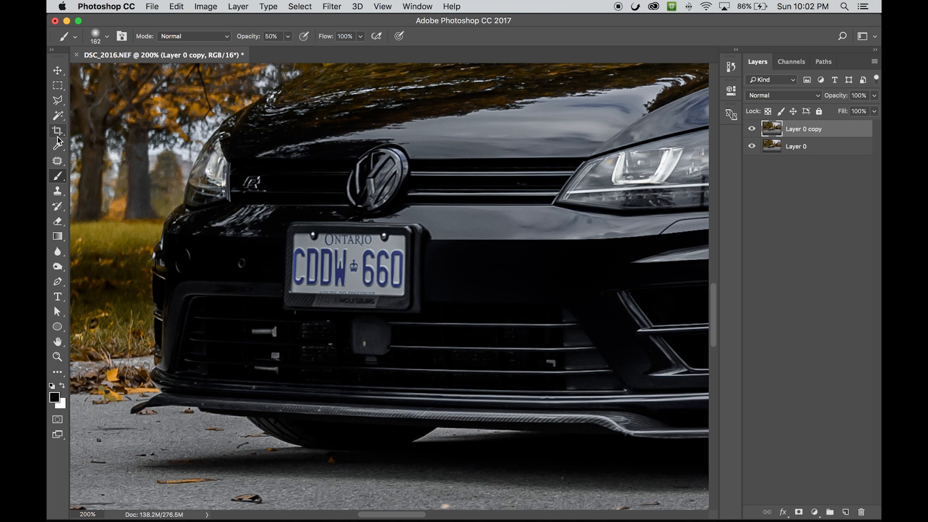
{"action": "right_click", "coordinate": [292, 226]}
{"action": "left_click_drag", "start_coordinate": [364, 244], "coordinate": [352, 242]}
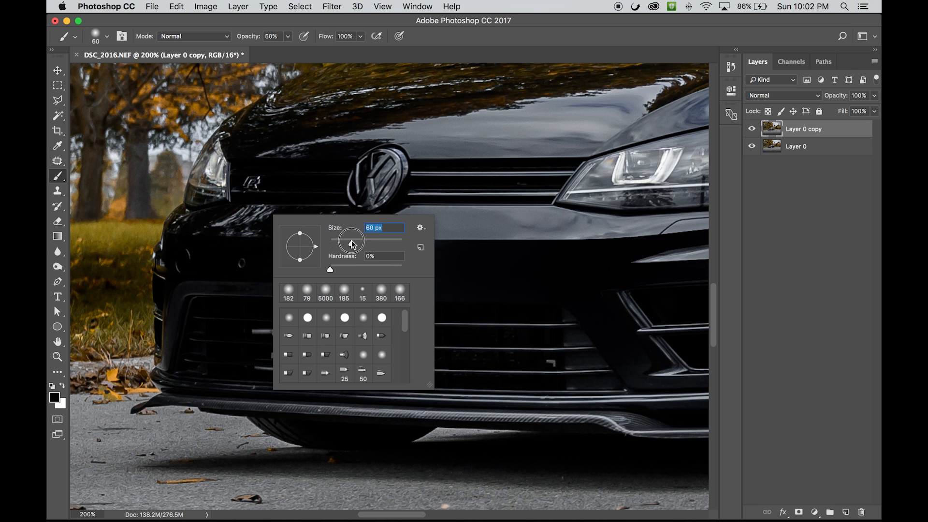
{"action": "left_click", "coordinate": [202, 221]}
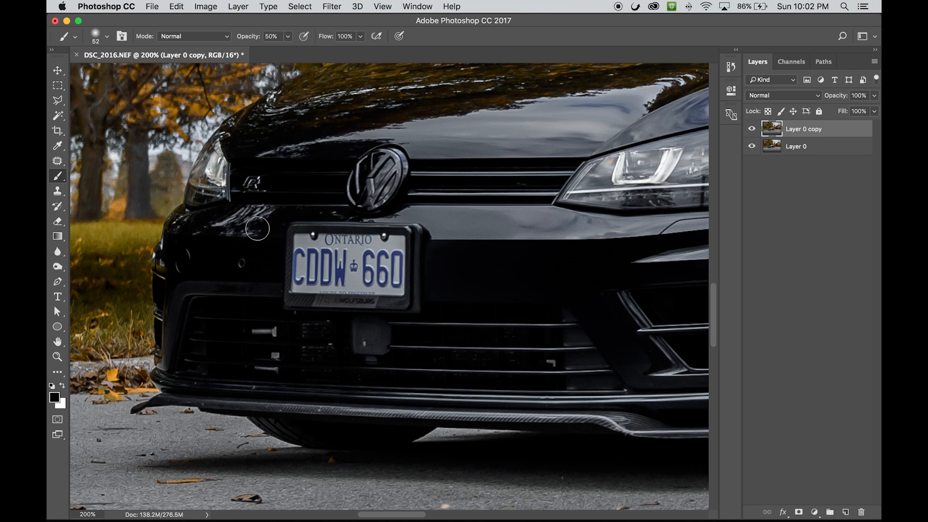
{"action": "mouse_move", "coordinate": [261, 224]}
{"action": "left_mouse_down"}
{"action": "mouse_move", "coordinate": [241, 223]}
{"action": "mouse_move", "coordinate": [267, 221]}
{"action": "left_mouse_up"}
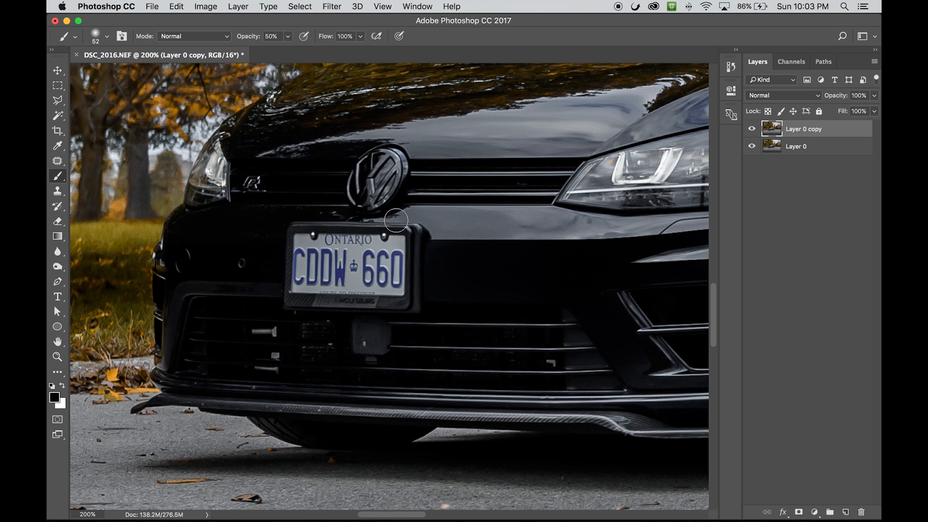
Set the brush to 25 px and 100% opacity, sample the dark grille colour, and paint over the upper bright bolt in the grille
{"action": "scroll", "coordinate": [395, 221], "scroll_direction": "down", "scroll_amount": 3}
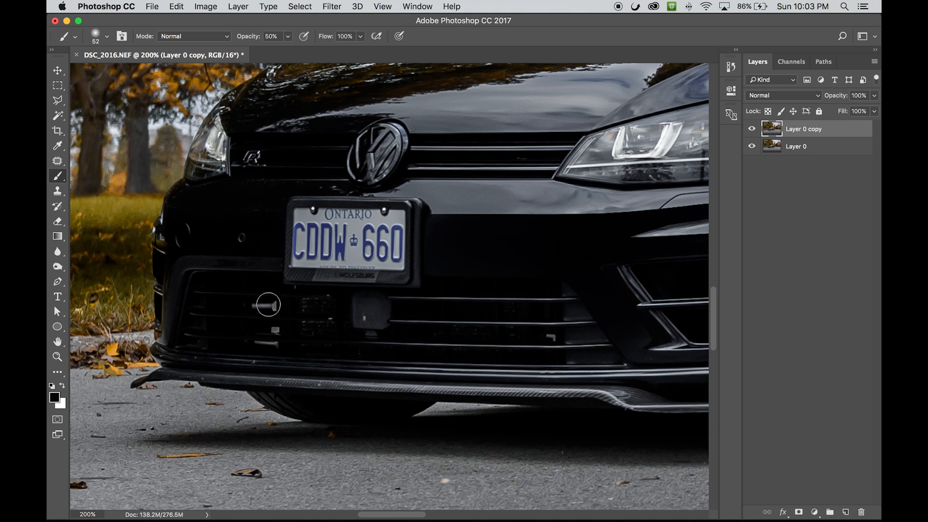
{"action": "right_click", "coordinate": [241, 261]}
{"action": "left_click_drag", "start_coordinate": [315, 282], "coordinate": [310, 283]}
{"action": "mouse_move", "coordinate": [286, 39]}
{"action": "left_mouse_down"}
{"action": "mouse_move", "coordinate": [290, 51]}
{"action": "mouse_move", "coordinate": [351, 56]}
{"action": "left_mouse_up"}
{"action": "left_click", "coordinate": [232, 307], "text": "alt"}
{"action": "left_click_drag", "start_coordinate": [251, 307], "coordinate": [278, 305]}
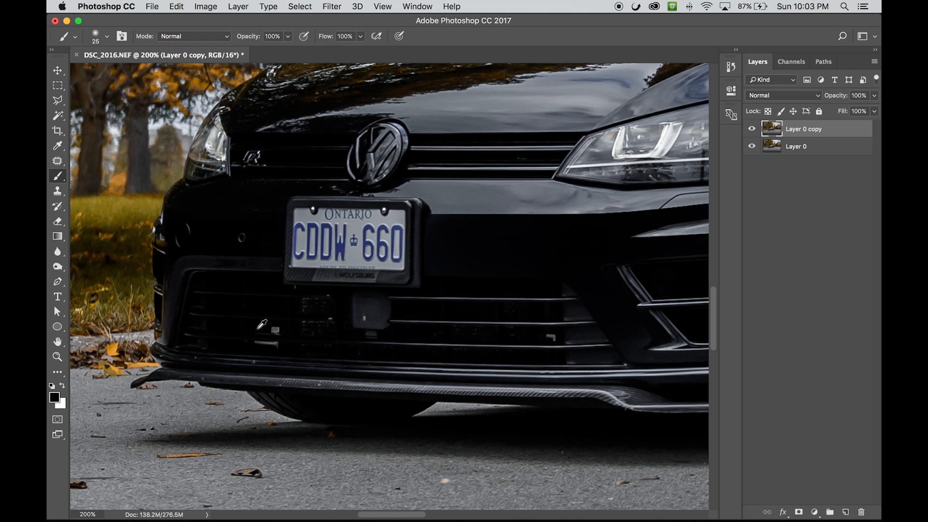
Paint over the remaining bright bolts and mesh details in the lower grille using dark colours sampled beside them
{"action": "left_click", "coordinate": [275, 330], "text": "alt"}
{"action": "mouse_move", "coordinate": [257, 333]}
{"action": "left_mouse_down"}
{"action": "mouse_move", "coordinate": [279, 334]}
{"action": "mouse_move", "coordinate": [259, 343]}
{"action": "mouse_move", "coordinate": [272, 344]}
{"action": "left_mouse_up"}
{"action": "left_click", "coordinate": [243, 338], "text": "alt"}
{"action": "left_click", "coordinate": [287, 309], "text": "alt"}
{"action": "mouse_move", "coordinate": [300, 310]}
{"action": "left_mouse_down"}
{"action": "mouse_move", "coordinate": [324, 308]}
{"action": "mouse_move", "coordinate": [305, 304]}
{"action": "mouse_move", "coordinate": [326, 299]}
{"action": "left_mouse_up"}
{"action": "mouse_move", "coordinate": [302, 330]}
{"action": "left_mouse_down"}
{"action": "mouse_move", "coordinate": [332, 321]}
{"action": "mouse_move", "coordinate": [326, 328]}
{"action": "left_mouse_up"}
Clone the grille slats over the sensor box below the licence plate with a 143 px Clone Stamp, and undo the stroke over the small bracket
{"action": "key", "text": "super+0"}
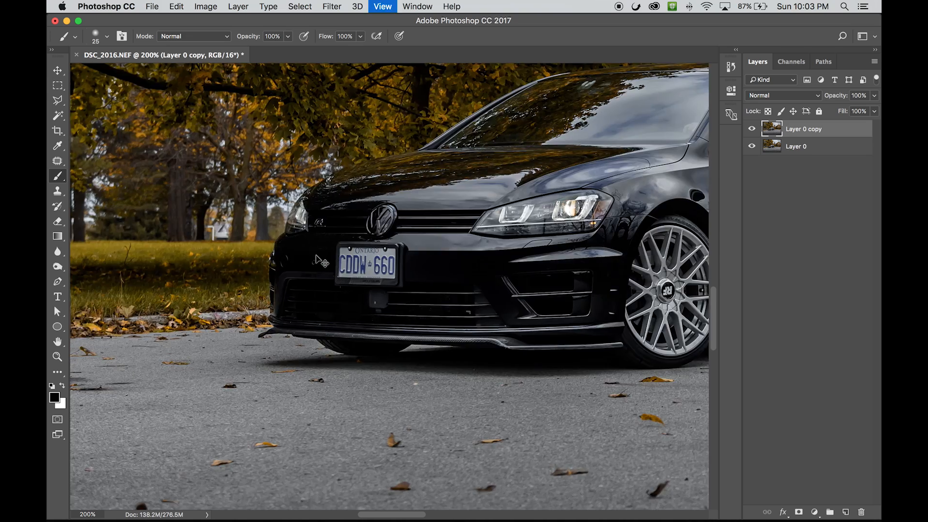
{"action": "key", "text": "super+1"}
{"action": "key", "text": "super+plus"}
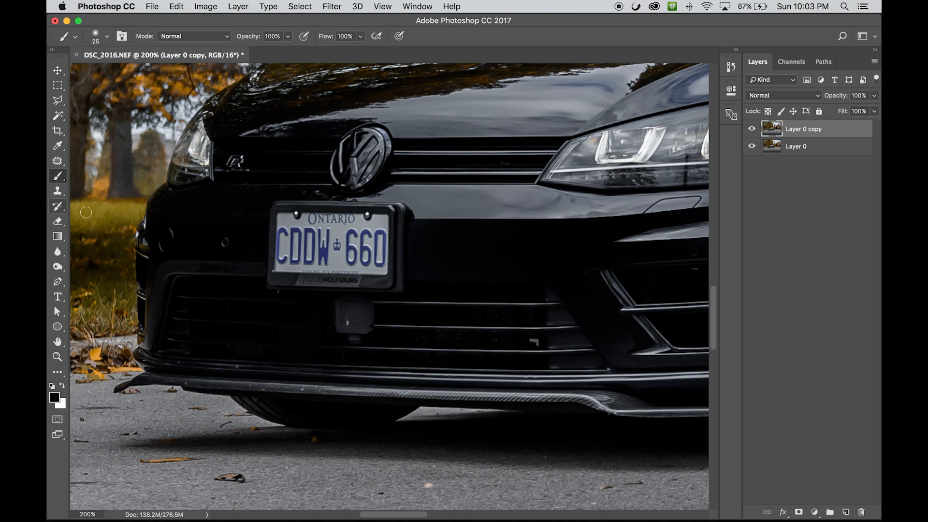
{"action": "left_click", "coordinate": [57, 193]}
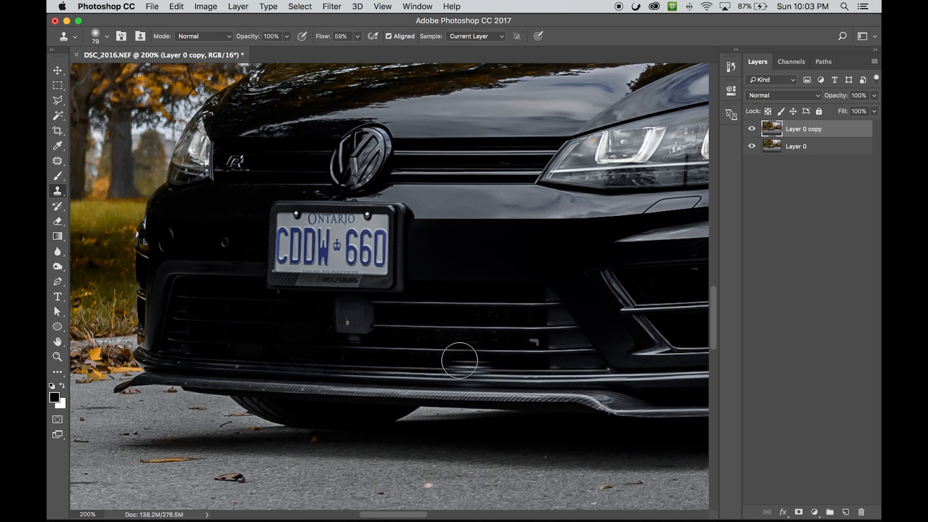
{"action": "right_click", "coordinate": [422, 328]}
{"action": "left_click_drag", "start_coordinate": [501, 358], "coordinate": [519, 356]}
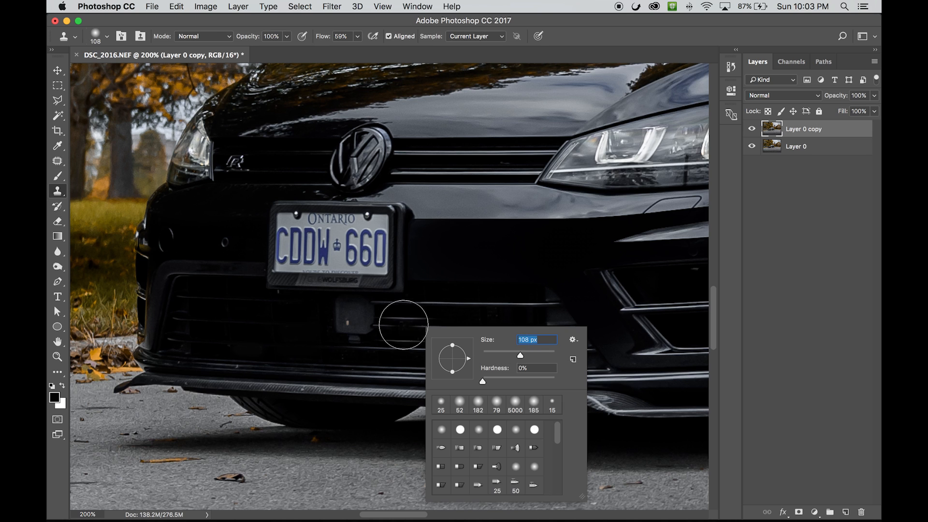
{"action": "left_click_drag", "start_coordinate": [520, 356], "coordinate": [527, 355]}
{"action": "key", "text": "Return"}
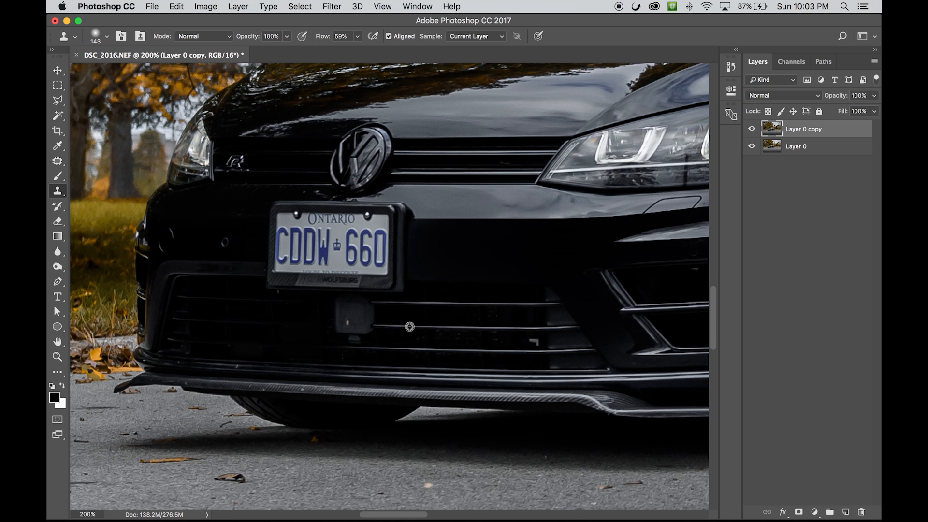
{"action": "left_click_drag", "start_coordinate": [409, 326], "coordinate": [372, 325]}
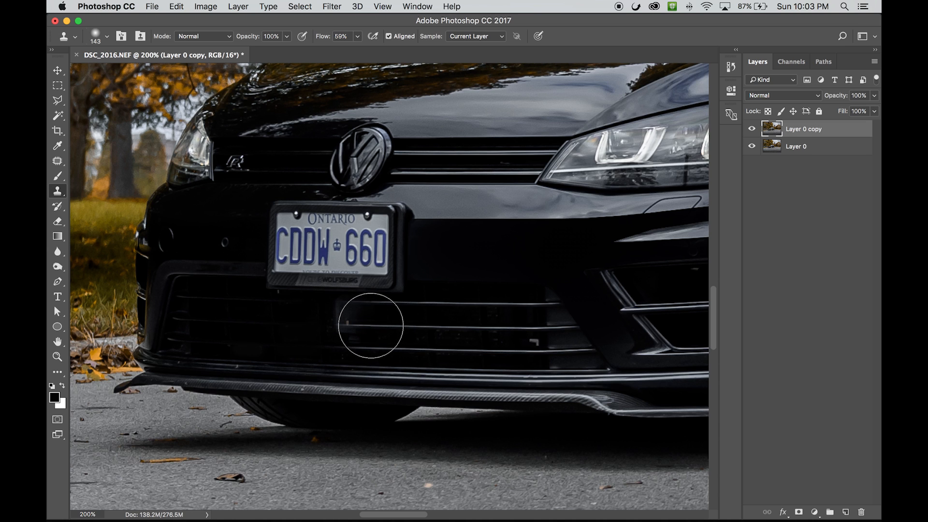
{"action": "left_click_drag", "start_coordinate": [535, 336], "coordinate": [530, 341]}
{"action": "key", "text": "super+z"}
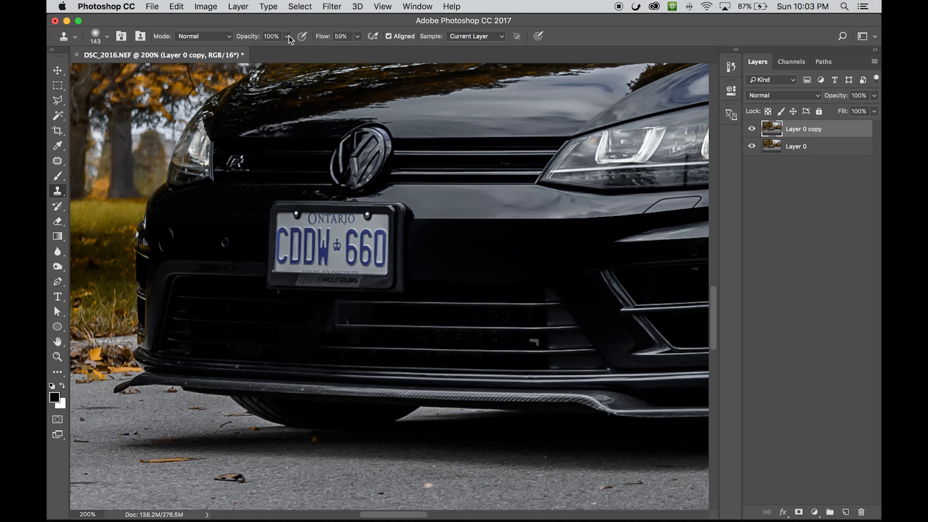
Set the Clone Stamp opacity to 50% and extend the grille slats across the darkened area below the licence plate
{"action": "left_click_drag", "start_coordinate": [268, 44], "coordinate": [259, 47]}
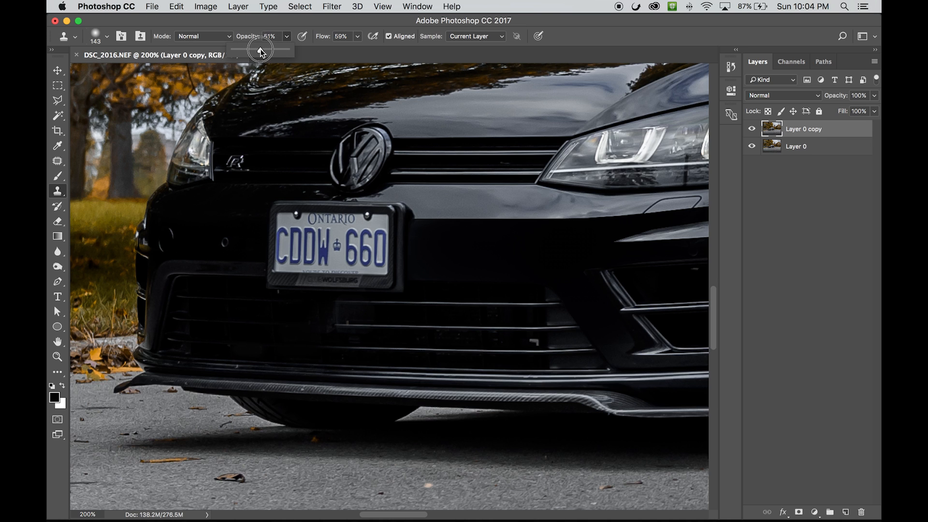
{"action": "left_click", "coordinate": [399, 328], "text": "alt"}
{"action": "mouse_move", "coordinate": [344, 327]}
{"action": "left_mouse_down"}
{"action": "mouse_move", "coordinate": [331, 325]}
{"action": "mouse_move", "coordinate": [411, 327]}
{"action": "mouse_move", "coordinate": [290, 327]}
{"action": "left_mouse_up"}
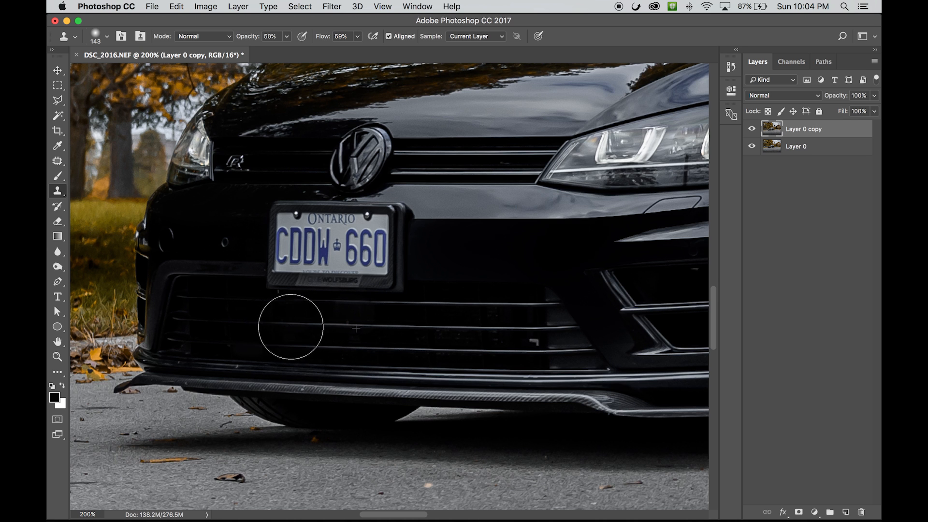
{"action": "key", "text": "super+minus"}
{"action": "key", "text": "super+minus"}
{"action": "key", "text": "super+minus"}
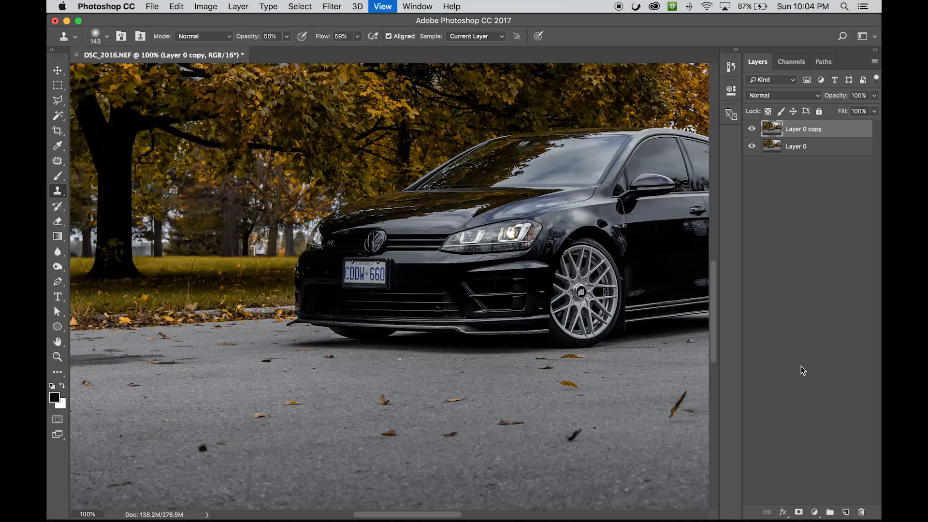
Paint over the small bright bracket at the lower grille's wheel-side end with the Brush tool, using a dark colour sampled beside it
{"action": "key", "text": "super+plus"}
{"action": "key", "text": "super+plus"}
{"action": "key", "text": "super+minus"}
{"action": "key", "text": "super+plus"}
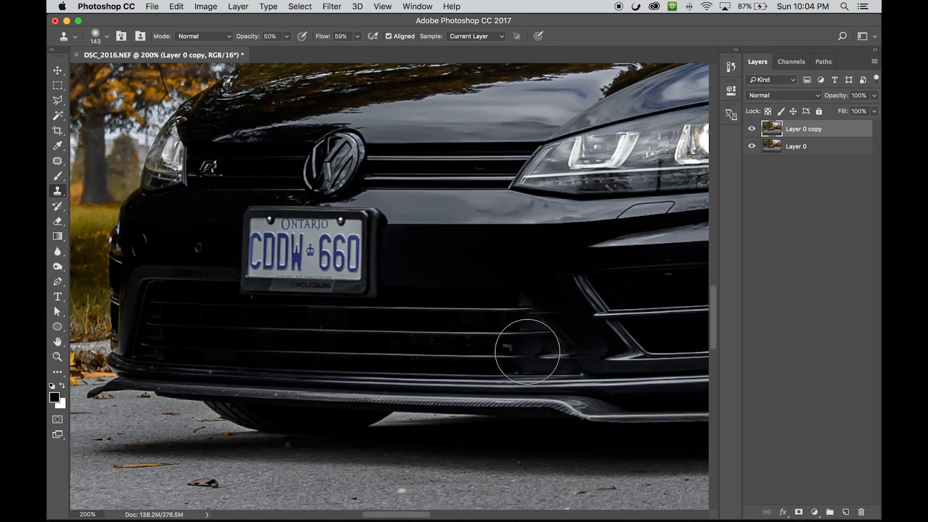
{"action": "key", "text": "b"}
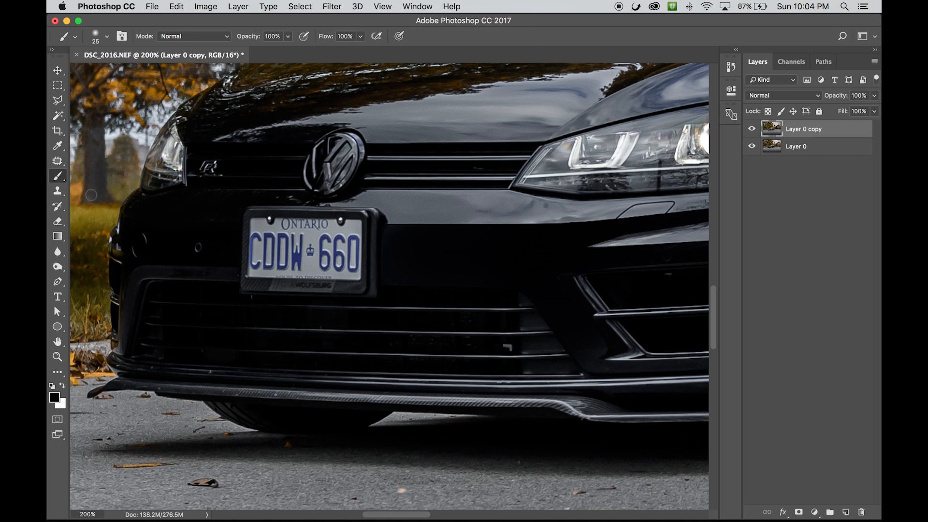
{"action": "left_click", "coordinate": [486, 343], "text": "alt"}
{"action": "left_click_drag", "start_coordinate": [501, 345], "coordinate": [504, 345]}
{"action": "key", "text": "bracketleft"}
{"action": "key", "text": "bracketleft"}
{"action": "key", "text": "super+minus"}
{"action": "key", "text": "super+minus"}
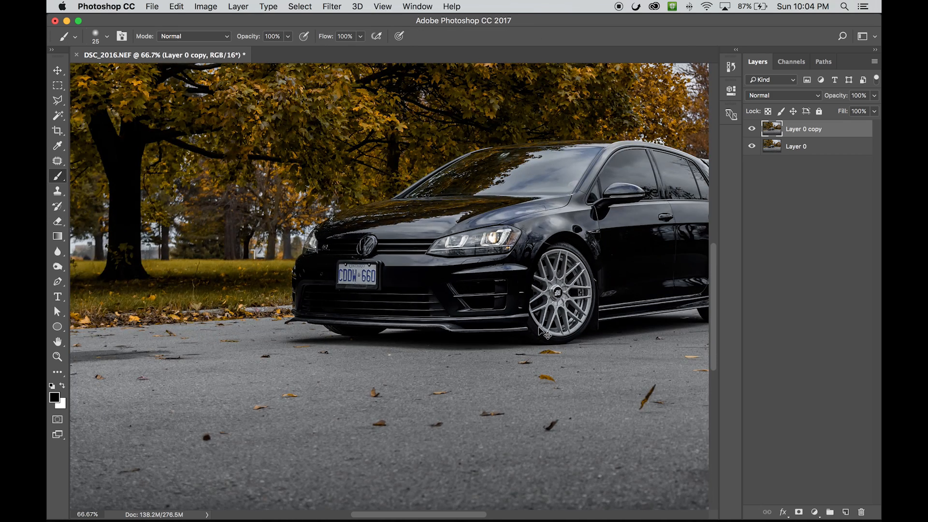
Replace the dark oval reflection on the front fender above the wheel arch with the lighter paint nearby using the Patch tool
{"action": "key", "text": "super+plus"}
{"action": "left_click_drag", "start_coordinate": [558, 319], "coordinate": [368, 370]}
{"action": "key", "text": "super+plus"}
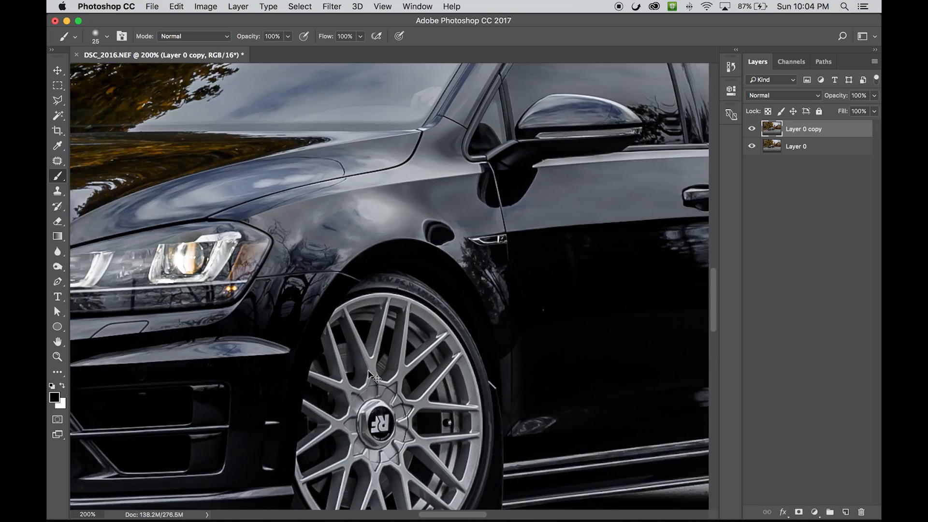
{"action": "key", "text": "super+plus"}
{"action": "left_click_drag", "start_coordinate": [393, 315], "coordinate": [349, 359]}
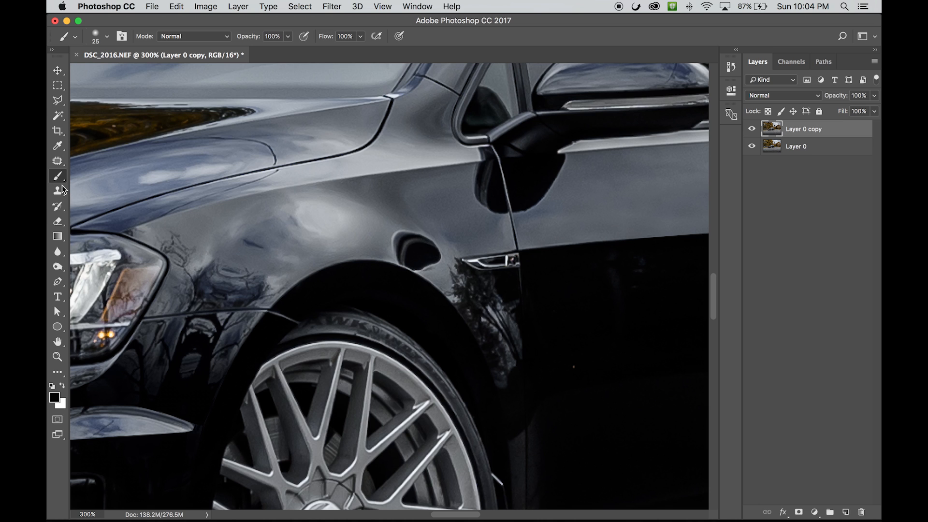
{"action": "left_click", "coordinate": [61, 166]}
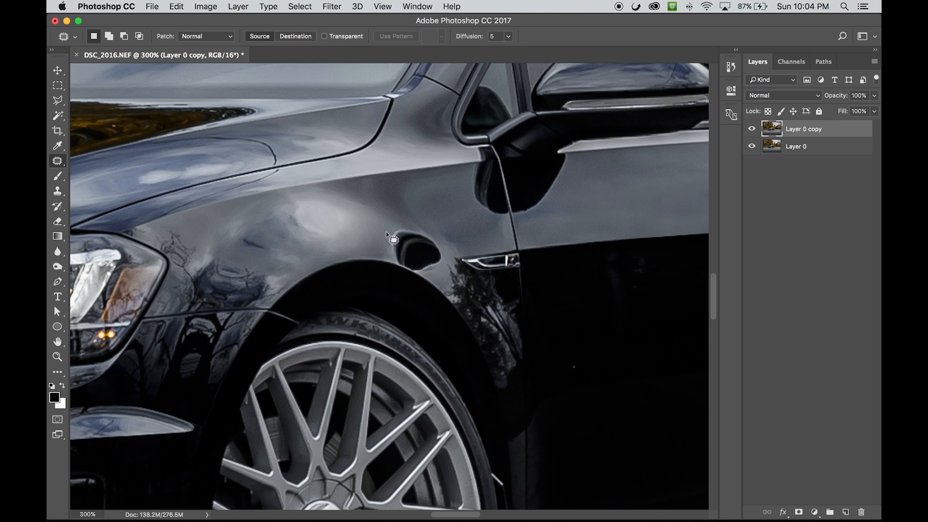
{"action": "mouse_move", "coordinate": [389, 231]}
{"action": "left_mouse_down"}
{"action": "mouse_move", "coordinate": [431, 236]}
{"action": "mouse_move", "coordinate": [441, 264]}
{"action": "mouse_move", "coordinate": [413, 271]}
{"action": "mouse_move", "coordinate": [391, 260]}
{"action": "mouse_move", "coordinate": [386, 230]}
{"action": "left_mouse_up"}
{"action": "right_click", "coordinate": [60, 162]}
{"action": "key", "text": "Escape"}
{"action": "left_click_drag", "start_coordinate": [410, 249], "coordinate": [331, 217]}
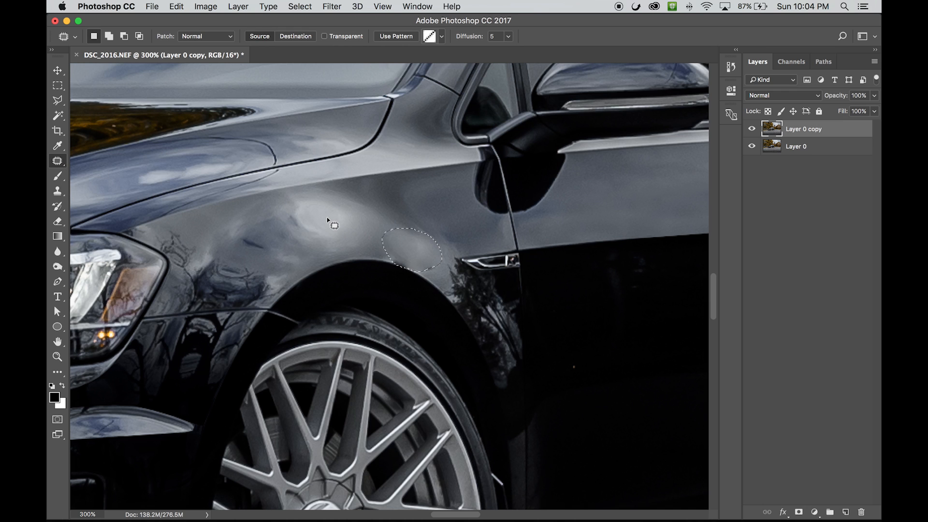
Clear the patch selection and outline the light fender area directly above the wheel arch with the Polygonal Lasso
{"action": "key", "text": "super+d"}
{"action": "left_click", "coordinate": [58, 100]}
{"action": "key", "text": "super+plus"}
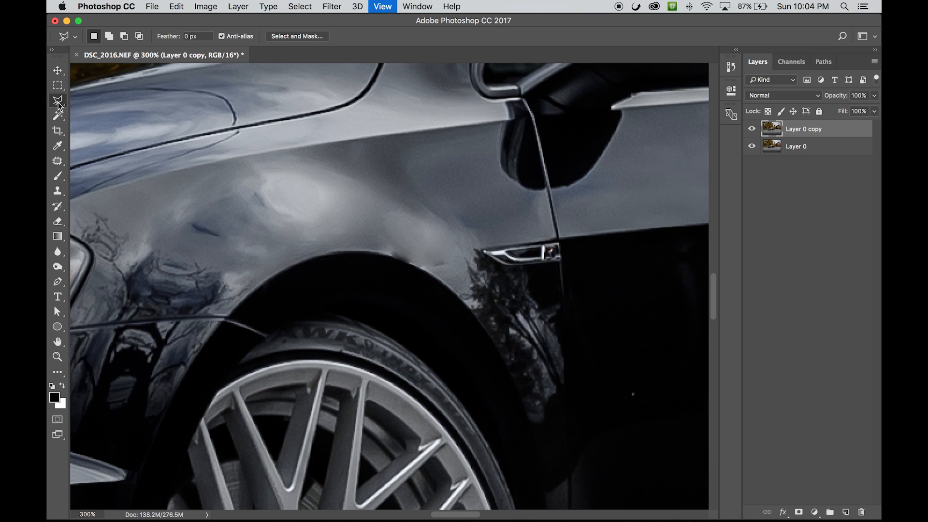
{"action": "left_click_drag", "start_coordinate": [381, 253], "coordinate": [421, 271]}
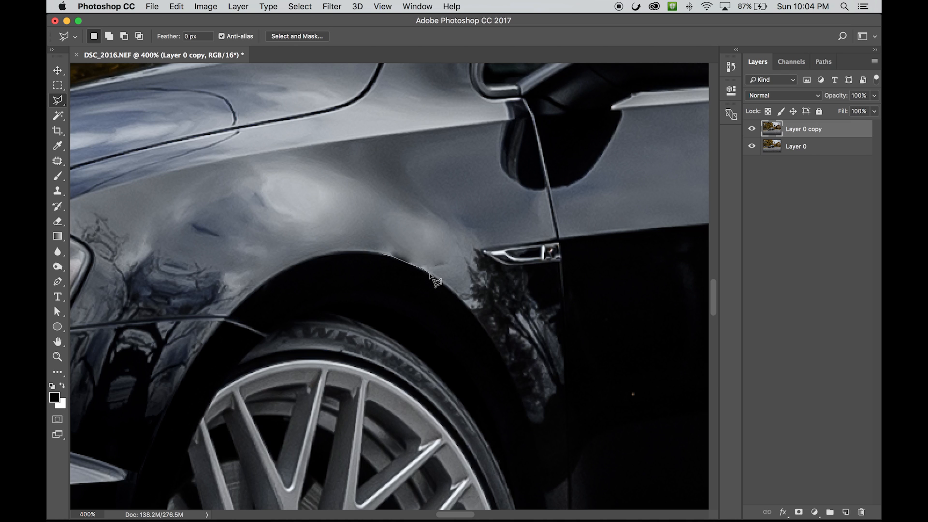
{"action": "mouse_move", "coordinate": [425, 271]}
{"action": "left_mouse_down"}
{"action": "mouse_move", "coordinate": [382, 254]}
{"action": "mouse_move", "coordinate": [453, 275]}
{"action": "mouse_move", "coordinate": [463, 262]}
{"action": "mouse_move", "coordinate": [447, 213]}
{"action": "mouse_move", "coordinate": [386, 187]}
{"action": "mouse_move", "coordinate": [356, 220]}
{"action": "mouse_move", "coordinate": [382, 253]}
{"action": "left_mouse_up"}
Set the Clone Stamp brush size to 51 px for the fender edge and clear the lasso selection
{"action": "left_click", "coordinate": [58, 190]}
{"action": "right_click", "coordinate": [370, 224]}
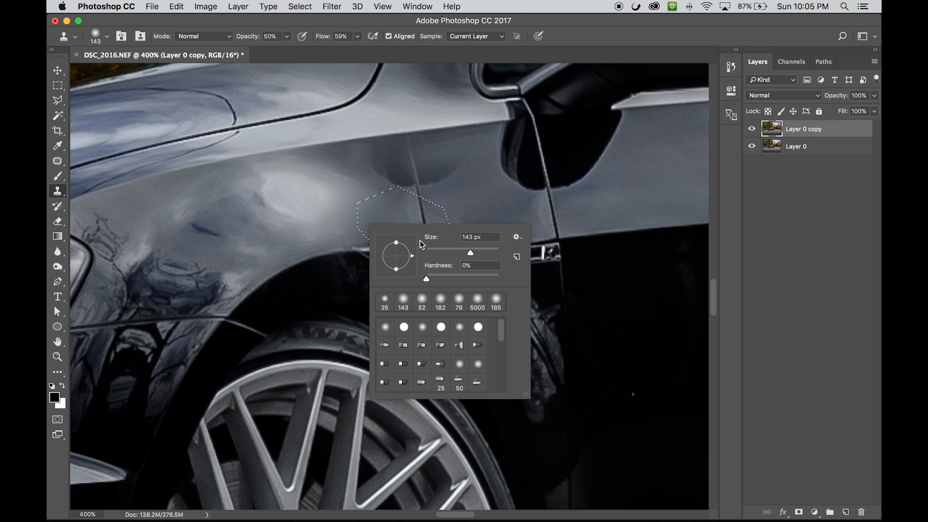
{"action": "left_click_drag", "start_coordinate": [447, 253], "coordinate": [442, 252]}
{"action": "key", "text": "Return"}
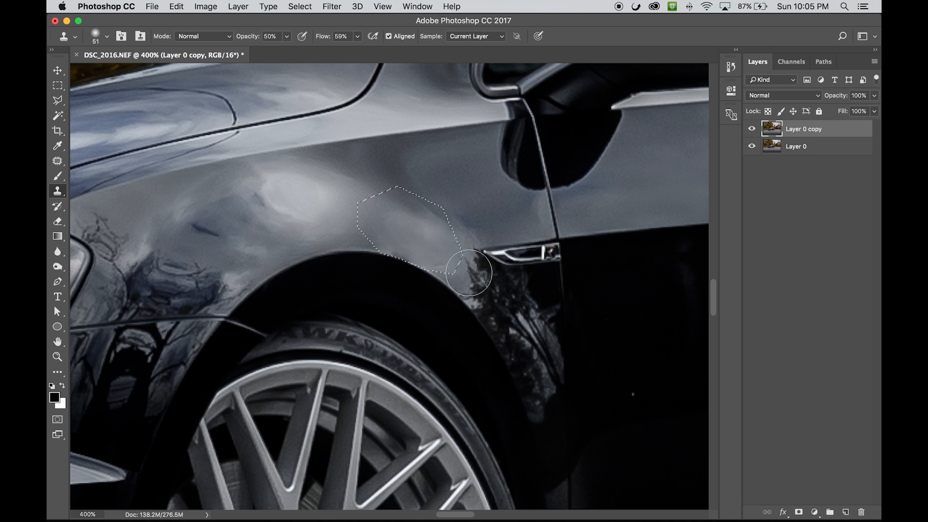
{"action": "key", "text": "super+d"}
Compare the car before and after retouching by repeatedly hiding and showing Layer 0 copy
{"action": "key", "text": "super+minus"}
{"action": "key", "text": "super+minus"}
{"action": "key", "text": "super+minus"}
{"action": "key", "text": "super+plus"}
{"action": "key", "text": "super+minus"}
{"action": "key", "text": "super+minus"}
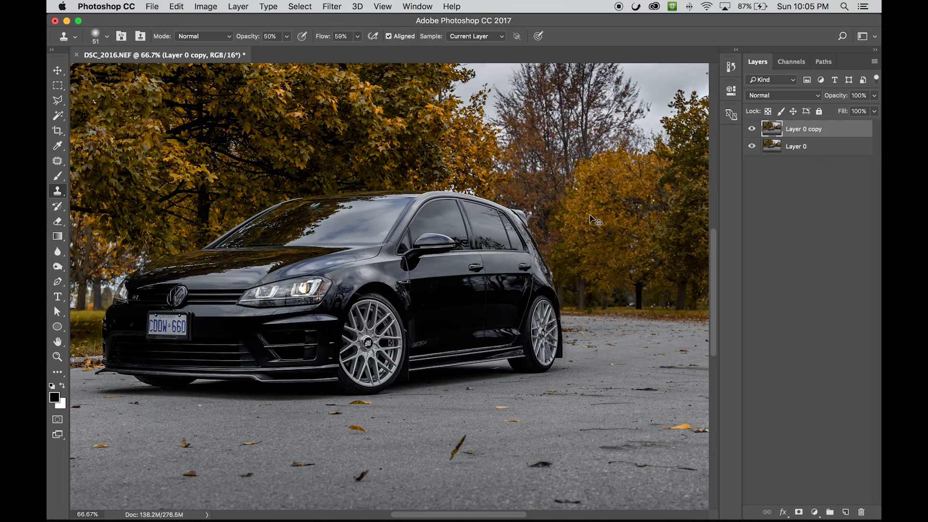
{"action": "left_click", "coordinate": [753, 129]}
{"action": "left_click", "coordinate": [753, 128]}
{"action": "left_click", "coordinate": [752, 128]}
{"action": "left_click", "coordinate": [752, 129]}
{"action": "left_click", "coordinate": [753, 129]}
{"action": "left_click", "coordinate": [752, 129]}
{"action": "left_click", "coordinate": [753, 129]}
{"action": "left_click", "coordinate": [753, 129]}
{"action": "key", "text": "super+equal"}
{"action": "key", "text": "super+equal"}
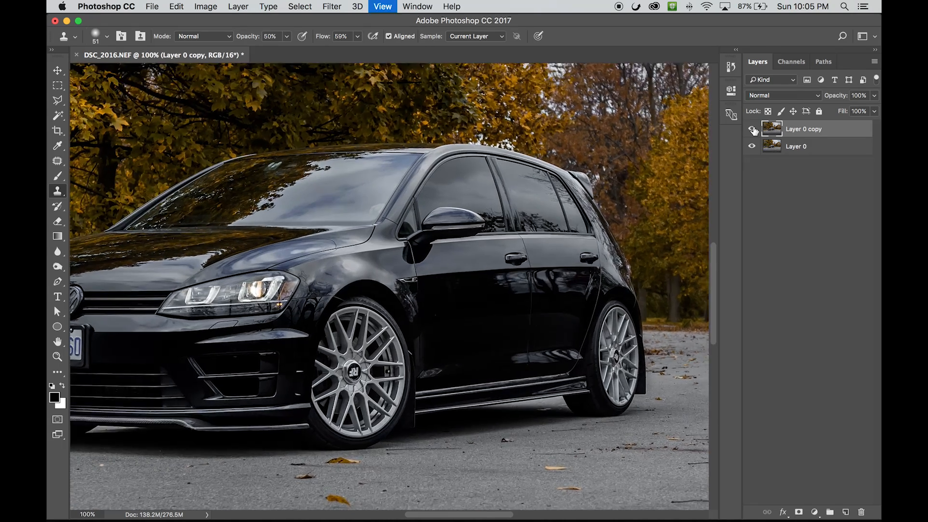
{"action": "left_click_drag", "start_coordinate": [476, 298], "coordinate": [309, 212]}
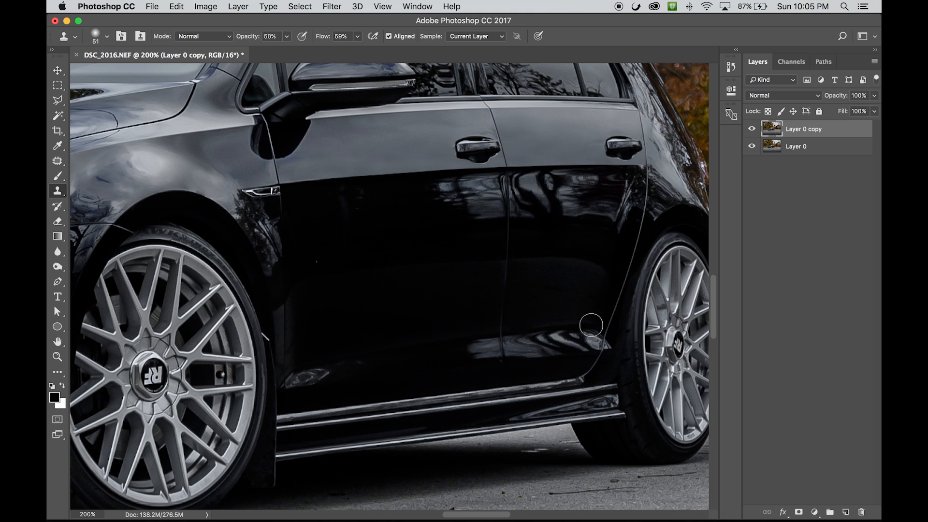
{"action": "left_click", "coordinate": [59, 101]}
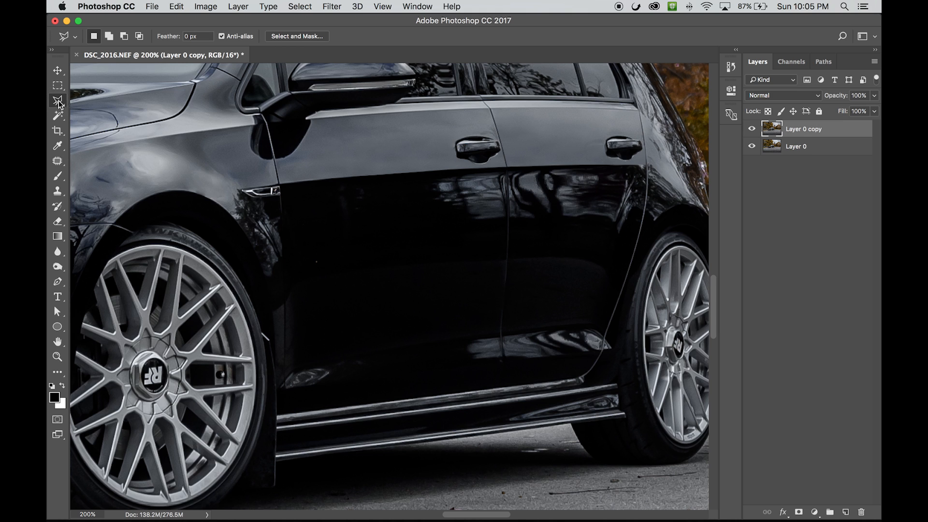
{"action": "left_click", "coordinate": [292, 373]}
{"action": "left_click", "coordinate": [360, 361]}
{"action": "left_click", "coordinate": [475, 343]}
{"action": "left_click", "coordinate": [509, 337]}
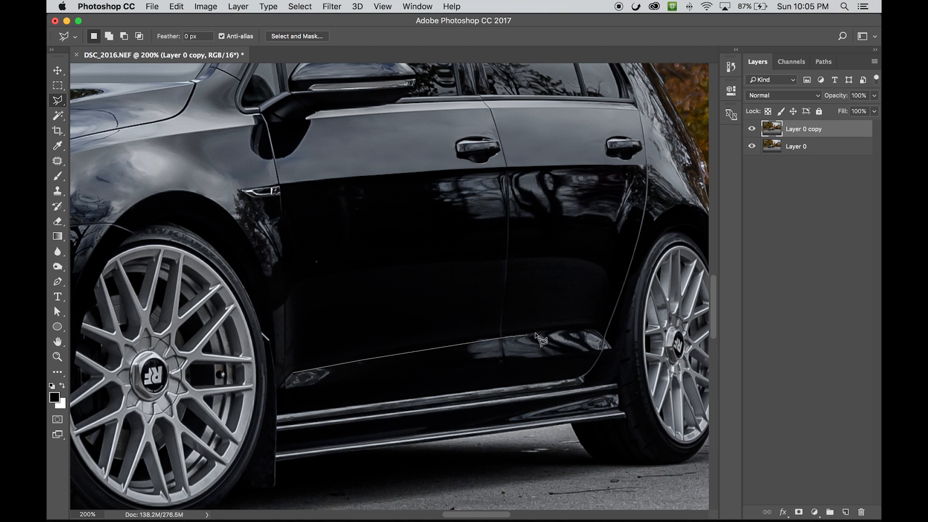
{"action": "left_click", "coordinate": [569, 330]}
{"action": "key", "text": "Escape"}
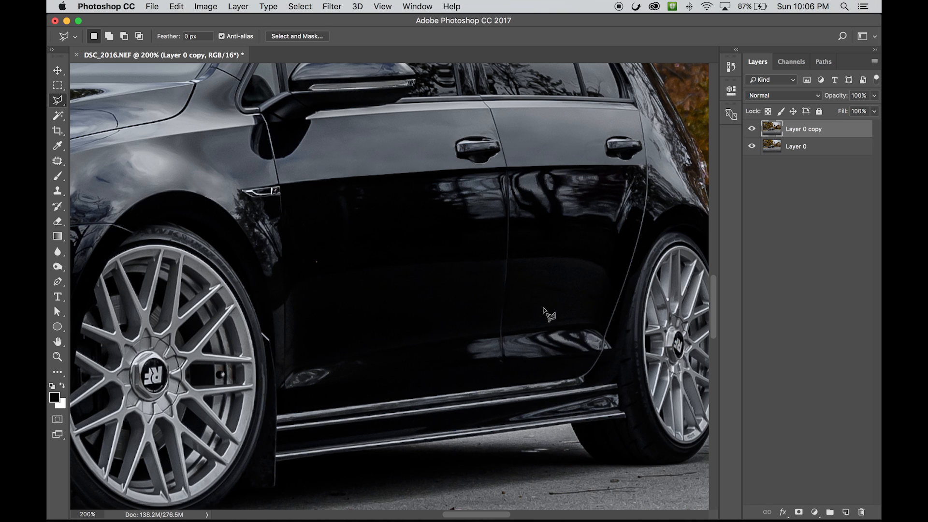
Draw a closed Pen tool shape about 571 px wide and 107 px high over the reflections along the lower doors, and toggle its visibility
{"action": "left_click", "coordinate": [58, 280]}
{"action": "left_click", "coordinate": [281, 387]}
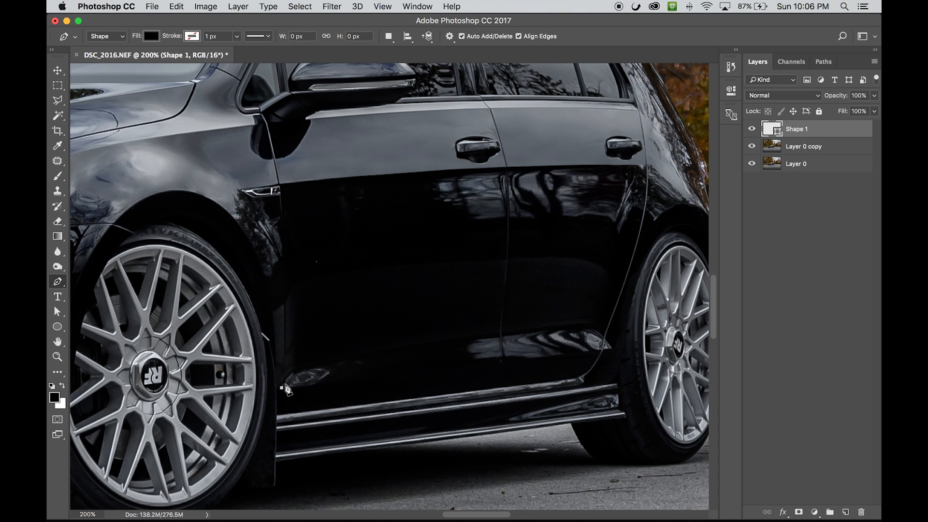
{"action": "left_click", "coordinate": [294, 374]}
{"action": "key", "text": "super+z"}
{"action": "left_click", "coordinate": [294, 372]}
{"action": "left_click_drag", "start_coordinate": [301, 368], "coordinate": [305, 366]}
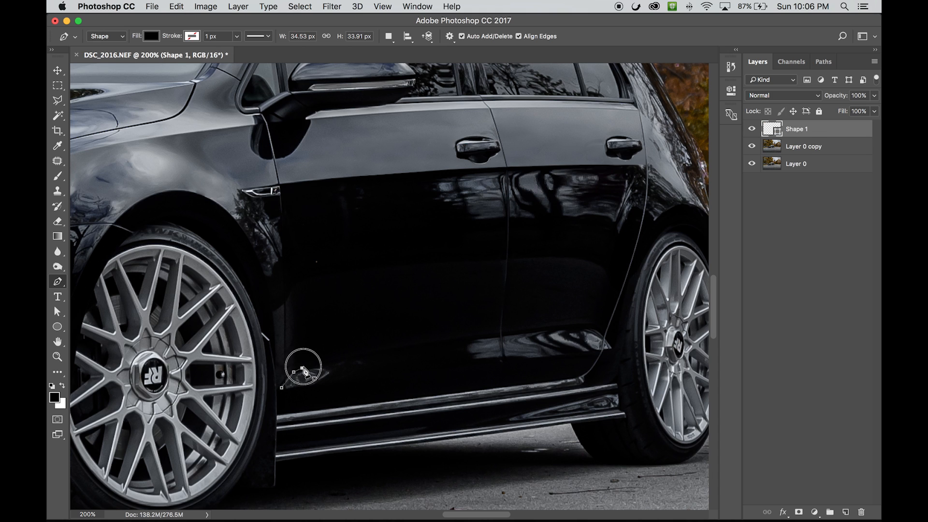
{"action": "left_click", "coordinate": [479, 339]}
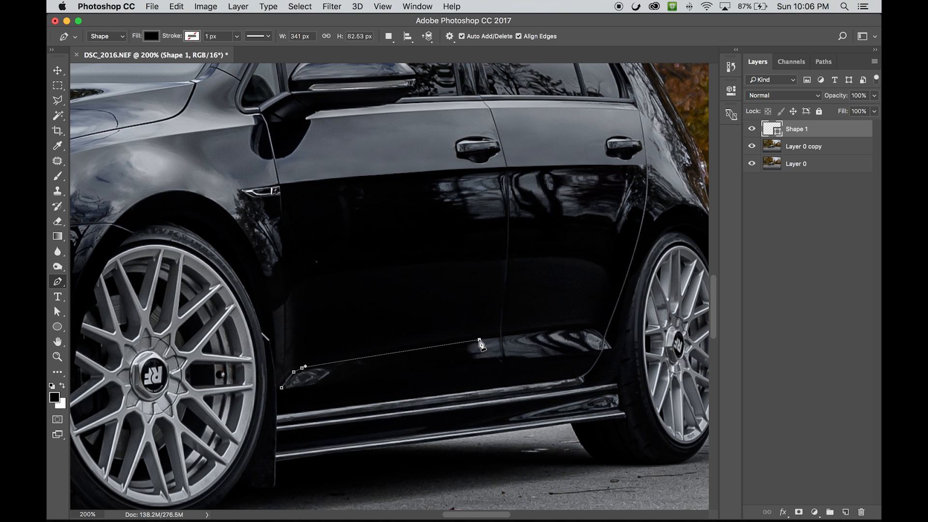
{"action": "left_click", "coordinate": [568, 329]}
{"action": "left_click_drag", "start_coordinate": [599, 334], "coordinate": [614, 349]}
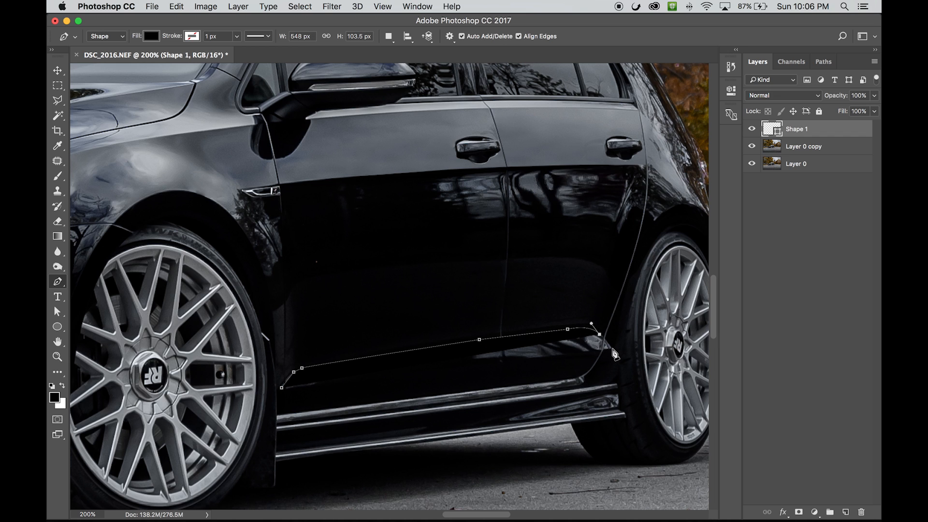
{"action": "left_click", "coordinate": [281, 388]}
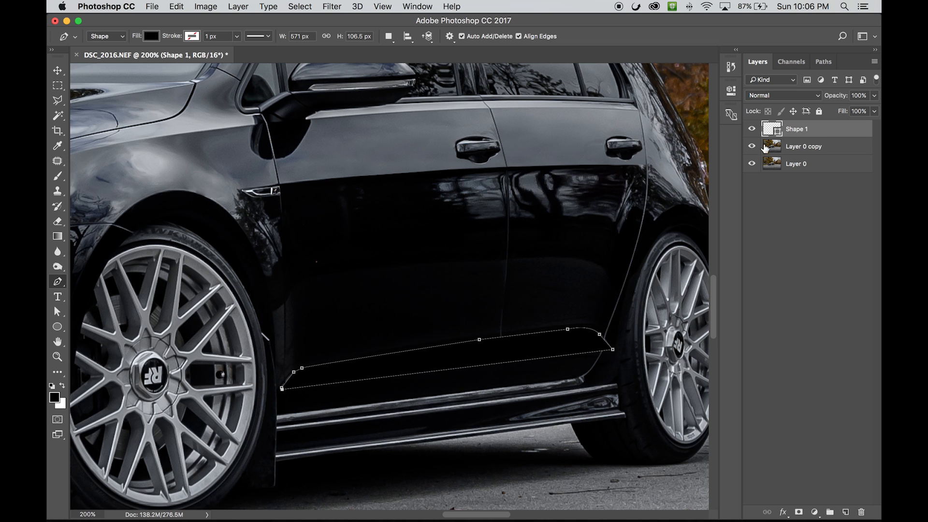
{"action": "left_click", "coordinate": [752, 128]}
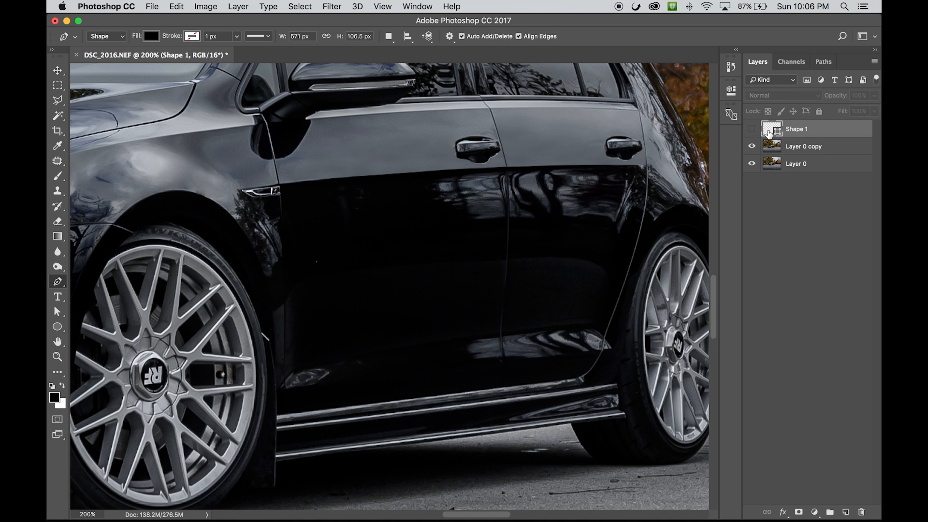
{"action": "left_click", "coordinate": [752, 129]}
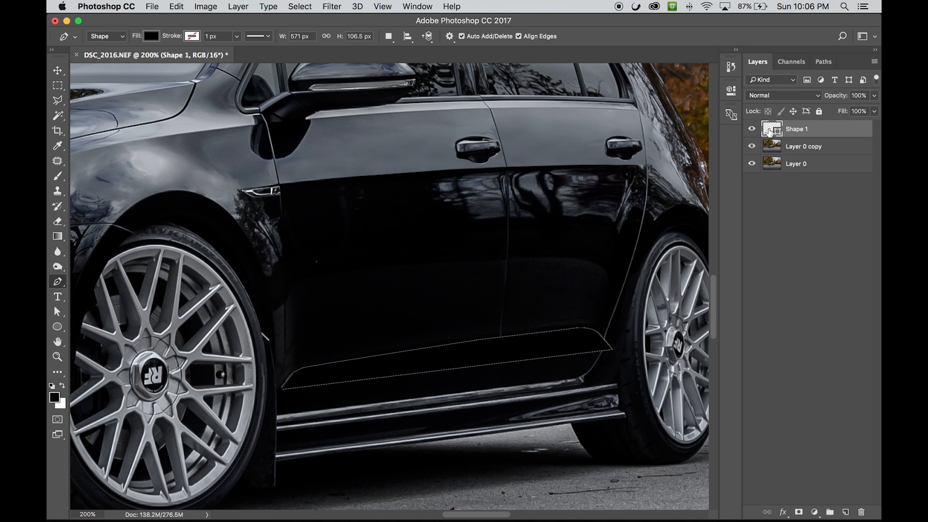
Change the shape's fill to a blue-grey sampled from the lighter upper part of the front door
{"action": "double_click", "coordinate": [770, 132]}
{"action": "left_click_drag", "start_coordinate": [378, 138], "coordinate": [435, 255]}
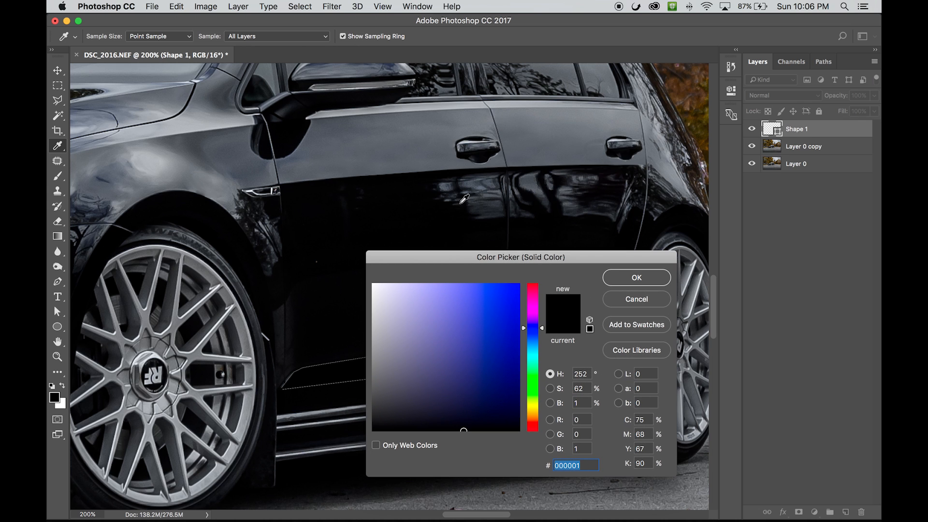
{"action": "left_click", "coordinate": [338, 174]}
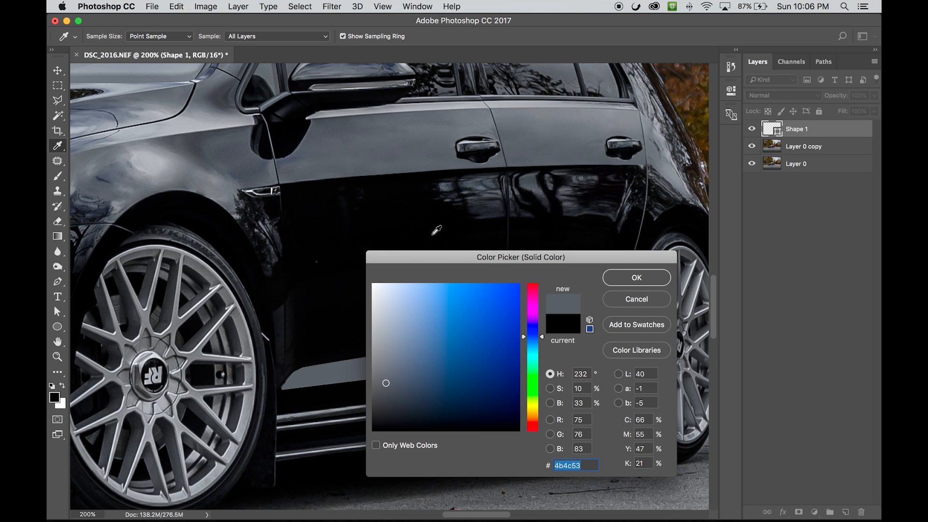
{"action": "left_click", "coordinate": [636, 278]}
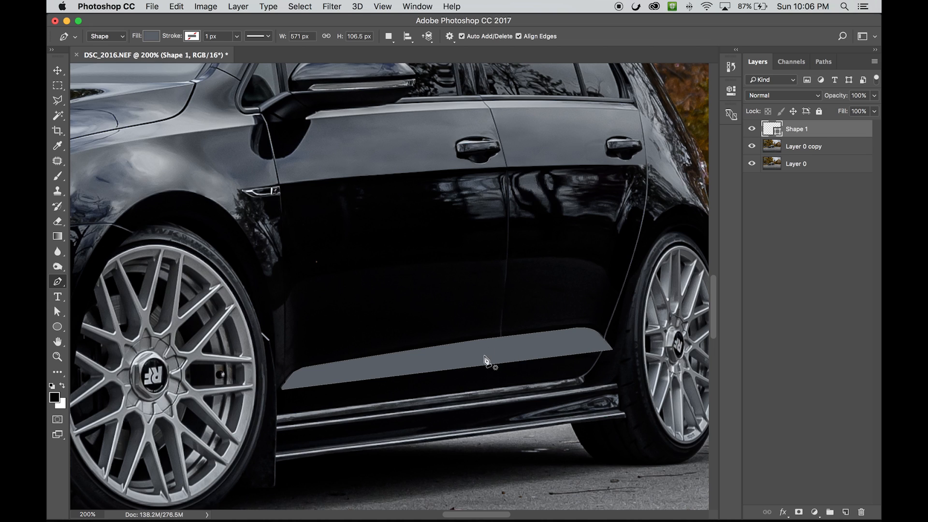
Reduce the opacity of the lower-door shape layer to 35% and select Layer 0 copy
{"action": "key", "text": "super+0"}
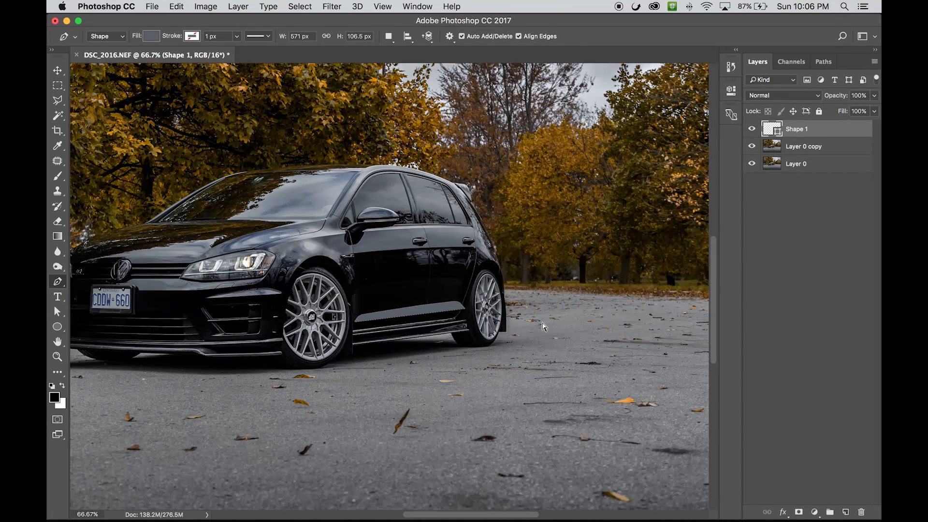
{"action": "key", "text": "super+1"}
{"action": "key", "text": "super+equal"}
{"action": "left_click", "coordinate": [874, 96]}
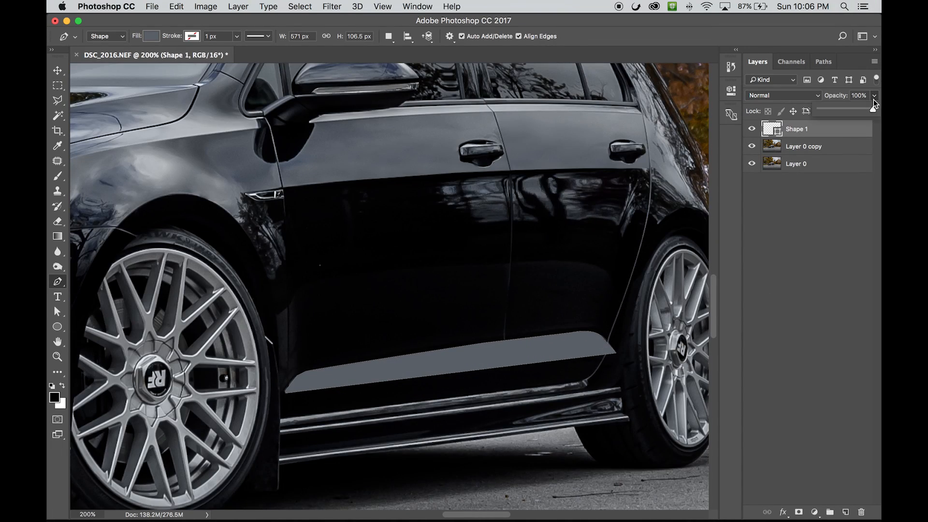
{"action": "left_click_drag", "start_coordinate": [862, 110], "coordinate": [842, 110]}
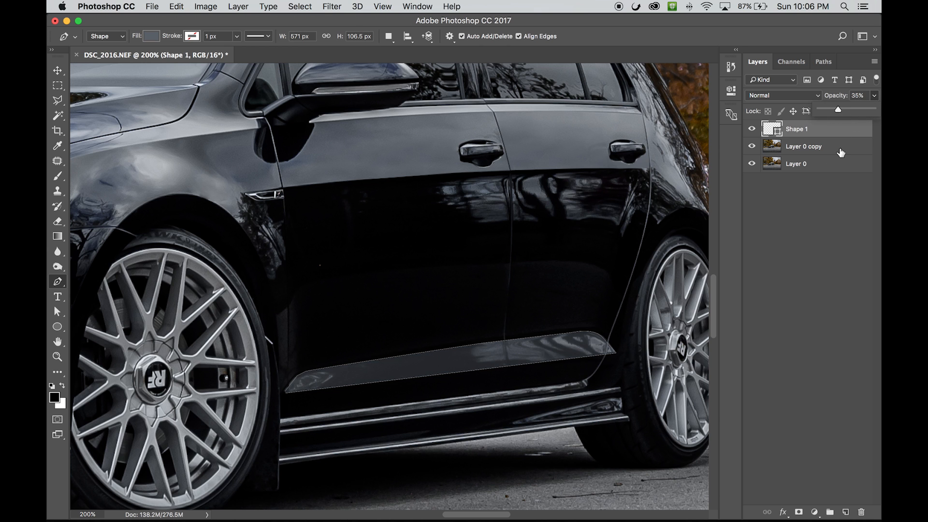
{"action": "left_click", "coordinate": [841, 147]}
Lower the door shape layer's opacity to 30% and compare the car with the shape hidden and shown
{"action": "key", "text": "super+minus"}
{"action": "key", "text": "super+minus"}
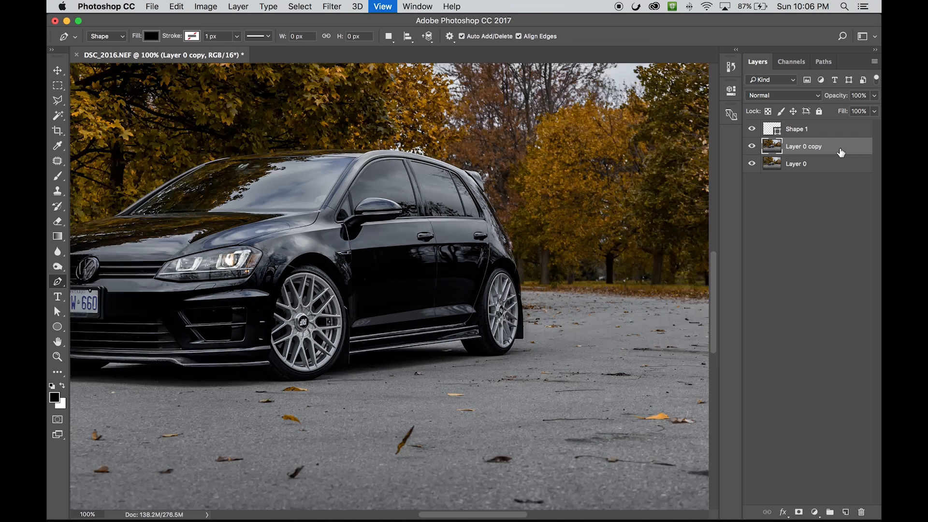
{"action": "left_click", "coordinate": [801, 136]}
{"action": "left_click", "coordinate": [874, 96]}
{"action": "left_click_drag", "start_coordinate": [839, 112], "coordinate": [836, 111]}
{"action": "left_click", "coordinate": [808, 150]}
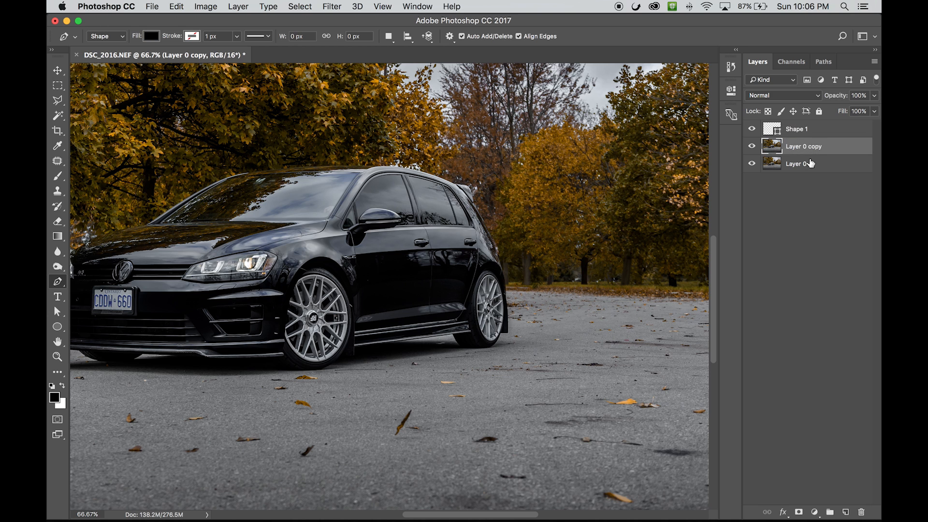
{"action": "mouse_move", "coordinate": [750, 128]}
{"action": "left_mouse_down"}
{"action": "mouse_move", "coordinate": [752, 146]}
{"action": "mouse_move", "coordinate": [754, 127]}
{"action": "left_mouse_up"}
{"action": "key", "text": "super+1"}
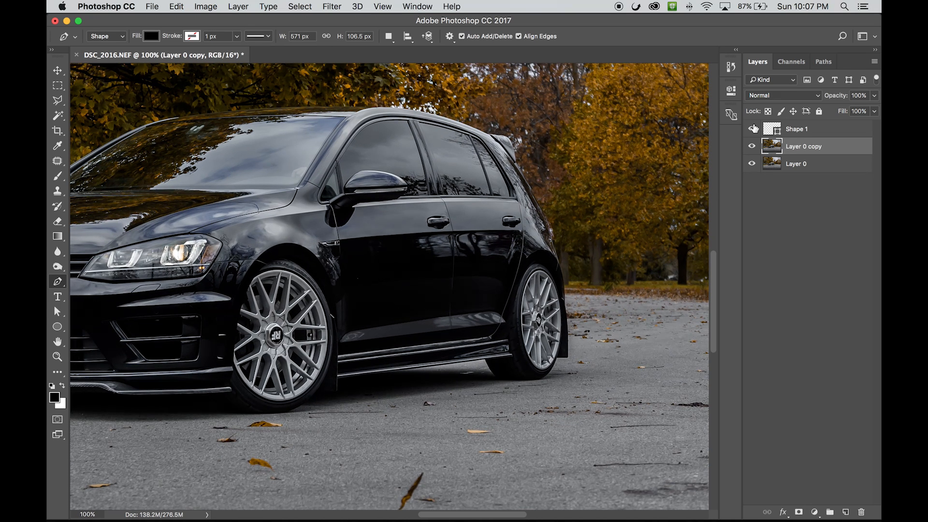
Adjust the door shape layer's opacity to 34% and select Layer 0
{"action": "left_click", "coordinate": [765, 130]}
{"action": "left_click", "coordinate": [875, 96]}
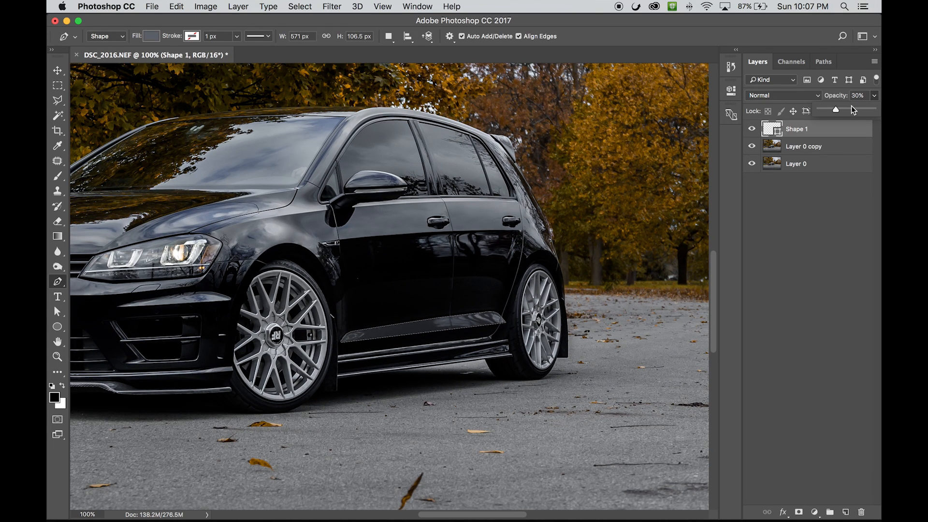
{"action": "mouse_move", "coordinate": [835, 109]}
{"action": "left_mouse_down"}
{"action": "mouse_move", "coordinate": [848, 113]}
{"action": "mouse_move", "coordinate": [817, 109]}
{"action": "mouse_move", "coordinate": [833, 109]}
{"action": "left_mouse_up"}
{"action": "left_click_drag", "start_coordinate": [836, 109], "coordinate": [838, 111]}
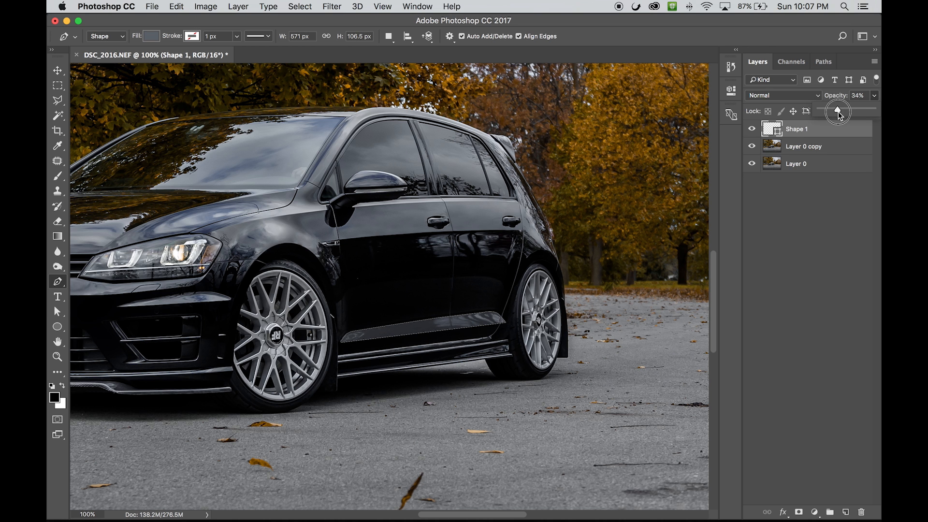
{"action": "left_click", "coordinate": [821, 162]}
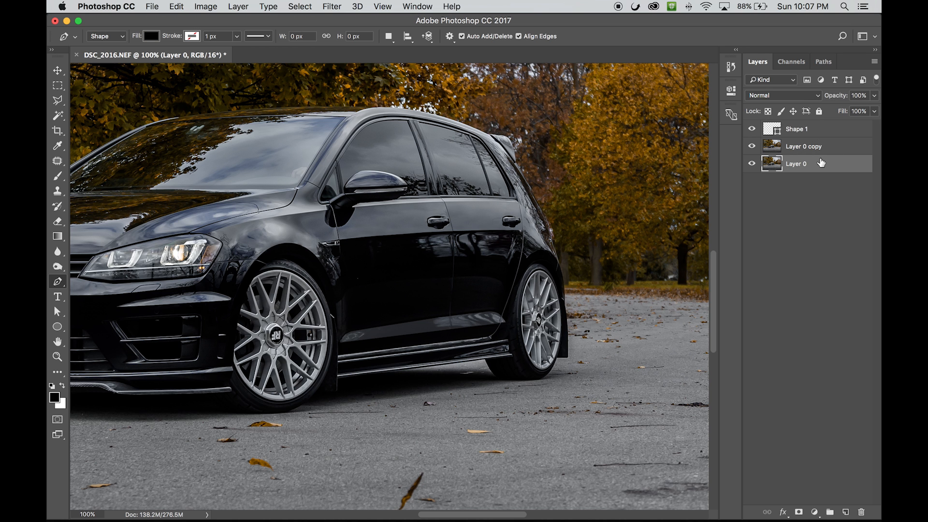
Set the door shape layer's opacity to 40% and make Layer 0 copy the active layer
{"action": "key", "text": "super+minus"}
{"action": "key", "text": "super+minus"}
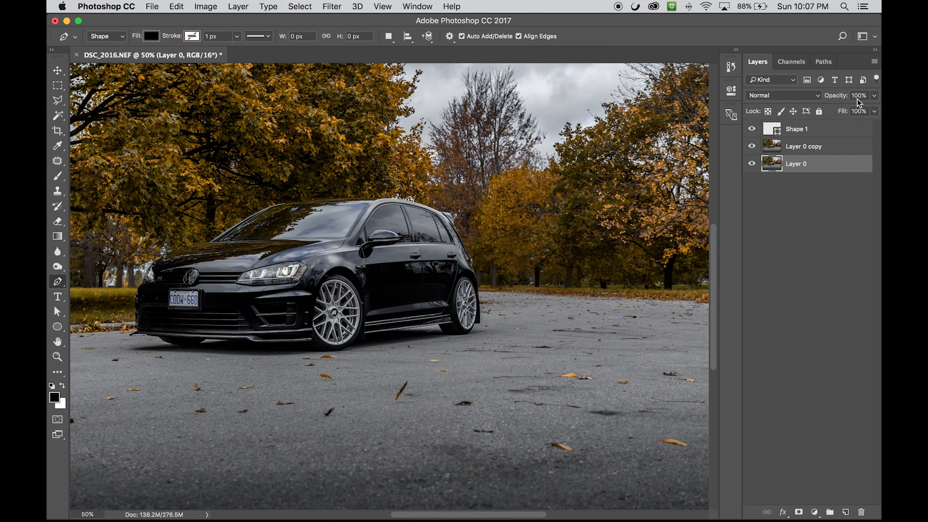
{"action": "left_click", "coordinate": [771, 128]}
{"action": "left_click_drag", "start_coordinate": [874, 95], "coordinate": [842, 110]}
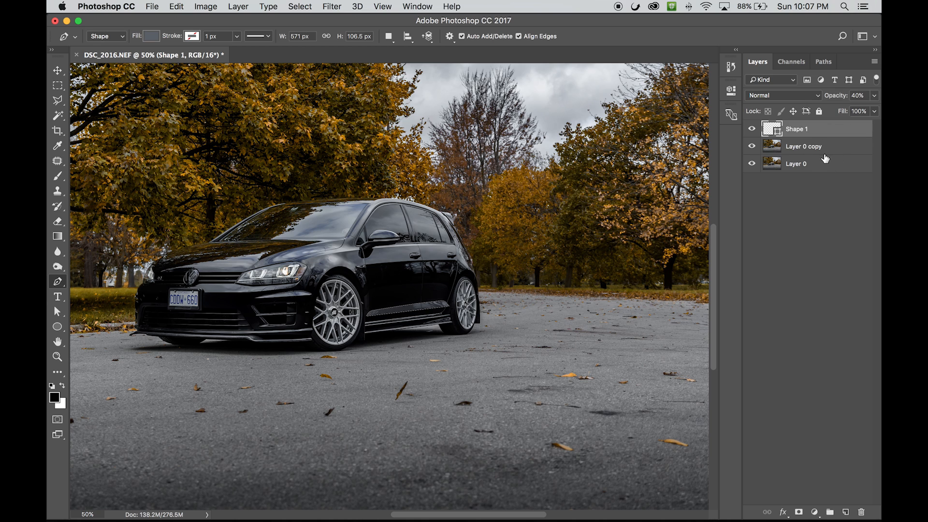
{"action": "left_click", "coordinate": [825, 154]}
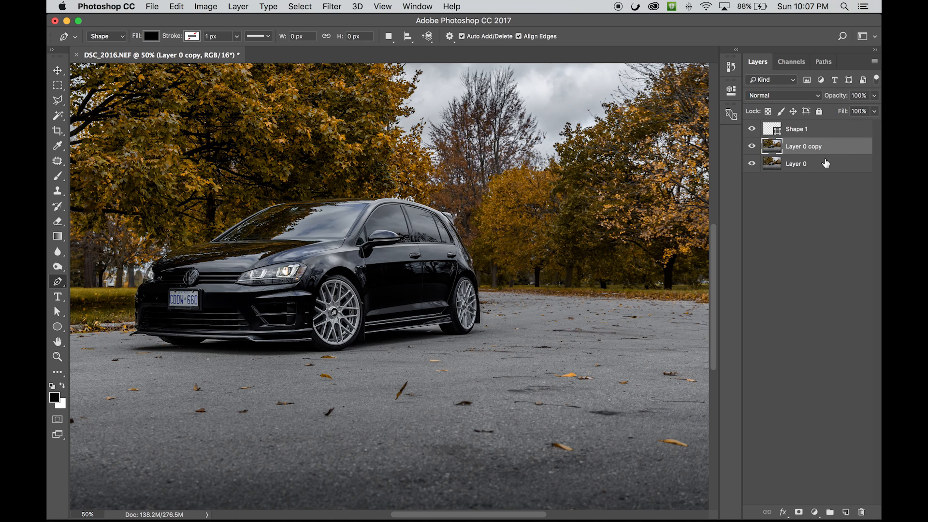
Examine how the lower-door overlay blends into the whole car, and select the shape layer
{"action": "key", "text": "super+plus"}
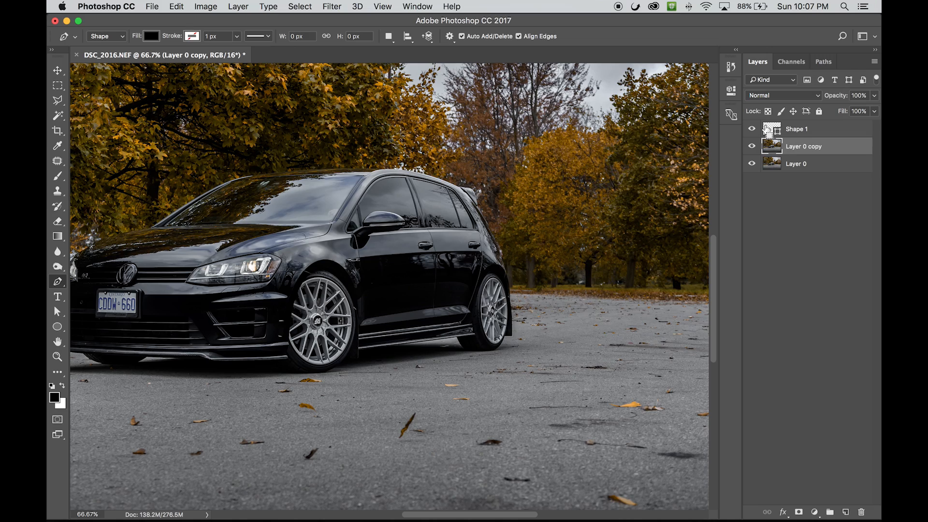
{"action": "key", "text": "super+minus"}
{"action": "key", "text": "super+plus"}
{"action": "key", "text": "super+minus"}
{"action": "key", "text": "super+plus"}
{"action": "left_click_drag", "start_coordinate": [577, 182], "coordinate": [617, 182]}
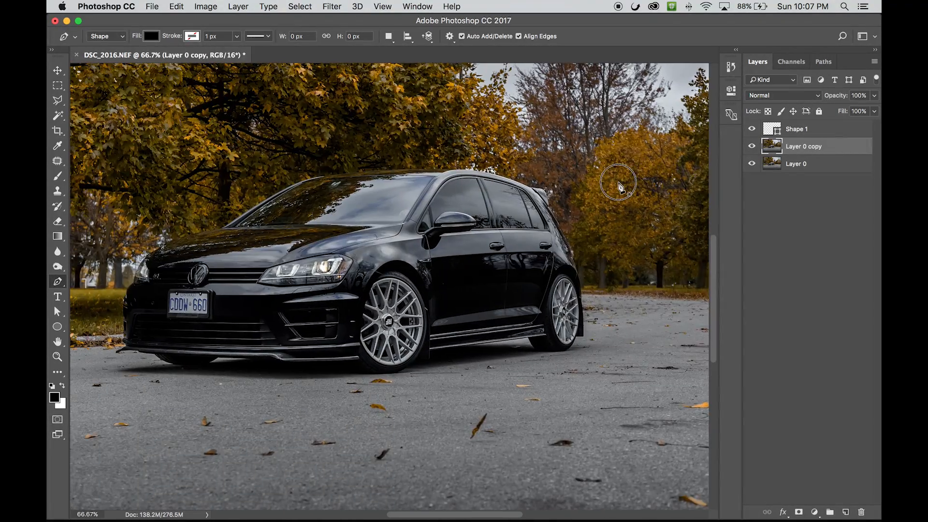
{"action": "left_click", "coordinate": [794, 132]}
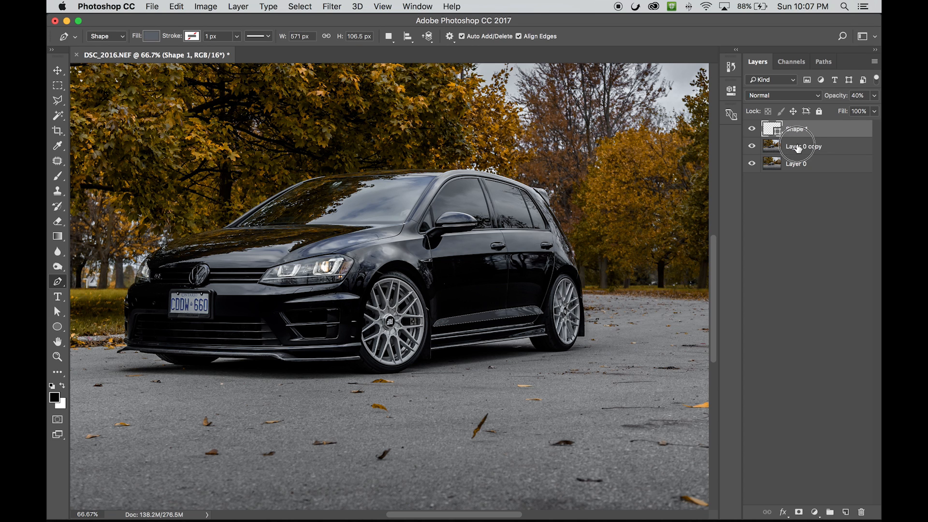
Merge the door shape layer with Layer 0 copy and compare the car with the merged layer hidden and shown
{"action": "left_click", "coordinate": [803, 147], "text": "shift"}
{"action": "right_click", "coordinate": [815, 145]}
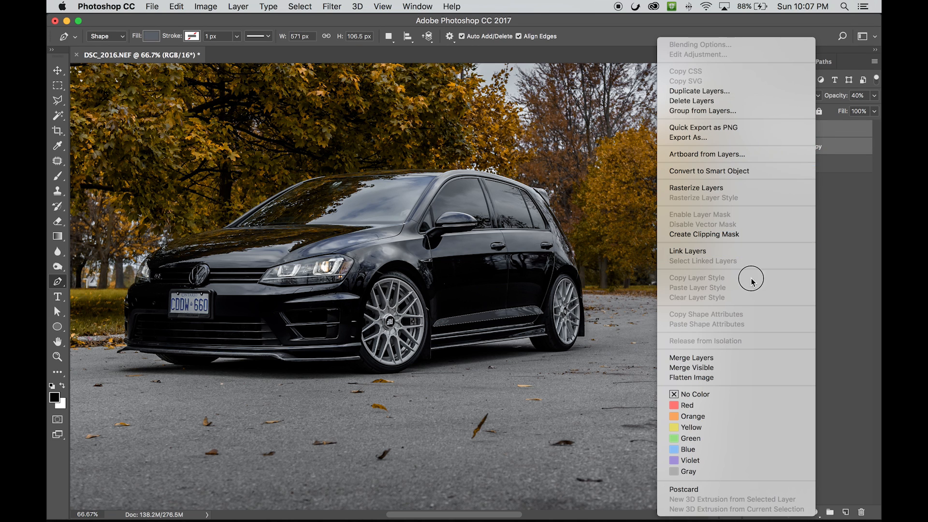
{"action": "left_click", "coordinate": [734, 358]}
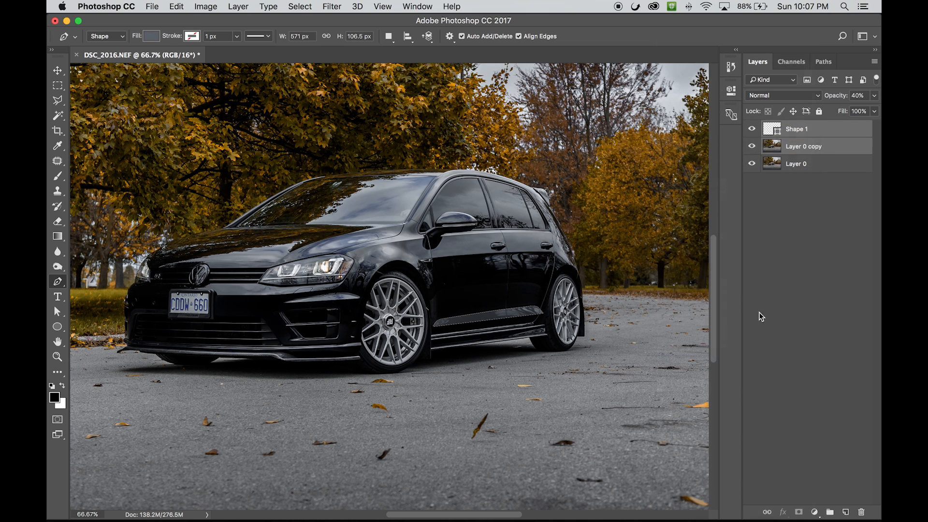
{"action": "left_click", "coordinate": [752, 129]}
{"action": "left_click", "coordinate": [753, 129]}
{"action": "left_click", "coordinate": [753, 129]}
{"action": "left_click", "coordinate": [752, 130]}
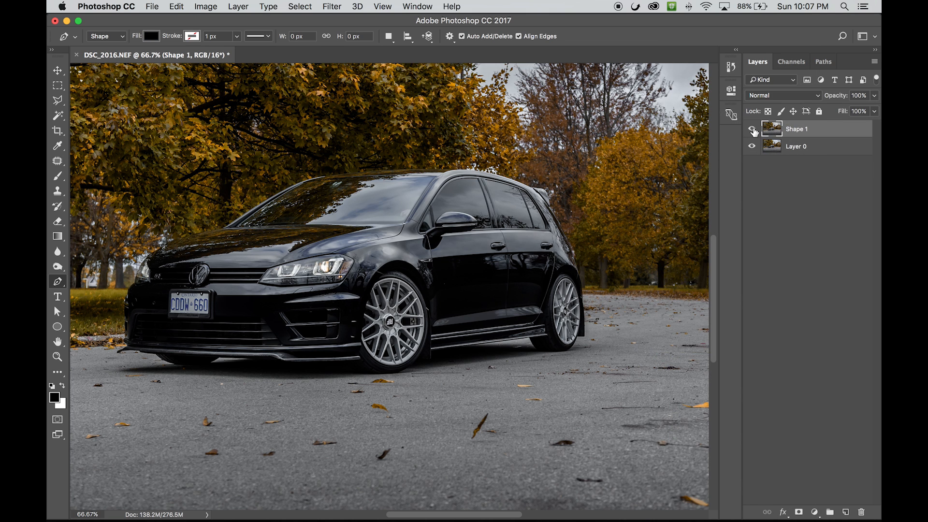
{"action": "left_click", "coordinate": [753, 129]}
{"action": "left_click", "coordinate": [753, 129]}
Examine the retouched front fender, wheel arch and doors up close and within the whole car
{"action": "key", "text": "super+equal"}
{"action": "key", "text": "super+equal"}
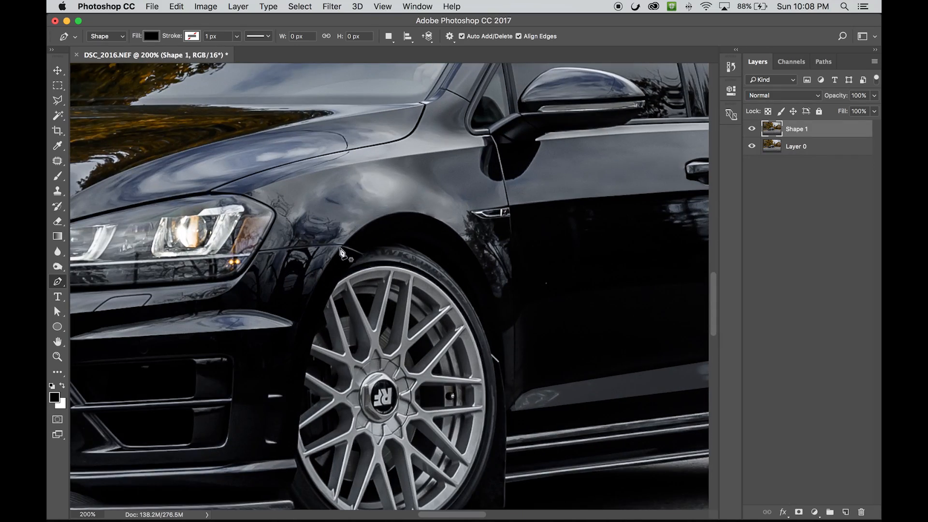
{"action": "key", "text": "super+minus"}
{"action": "key", "text": "super+minus"}
{"action": "key", "text": "super+minus"}
{"action": "key", "text": "super+equal"}
{"action": "key", "text": "super+minus"}
{"action": "key", "text": "super+equal"}
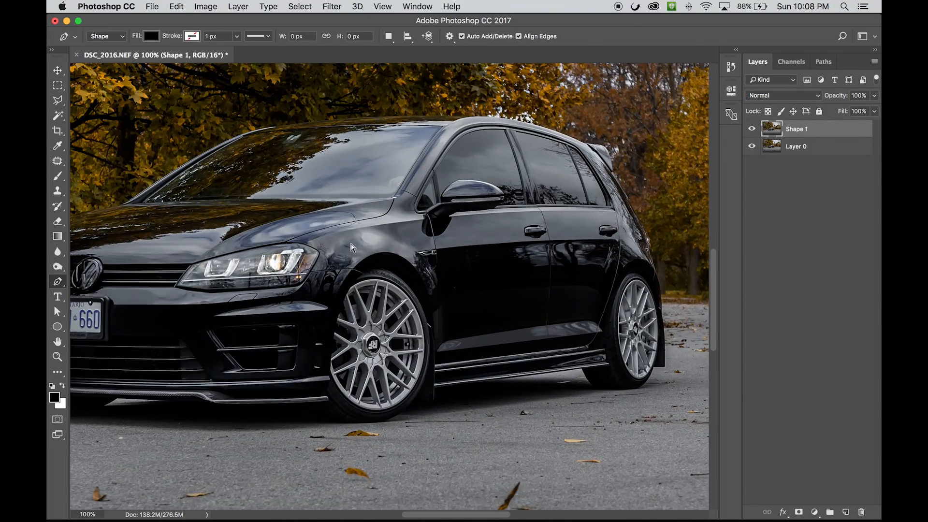
{"action": "key", "text": "super+minus"}
{"action": "key", "text": "super+equal"}
{"action": "key", "text": "super+minus"}
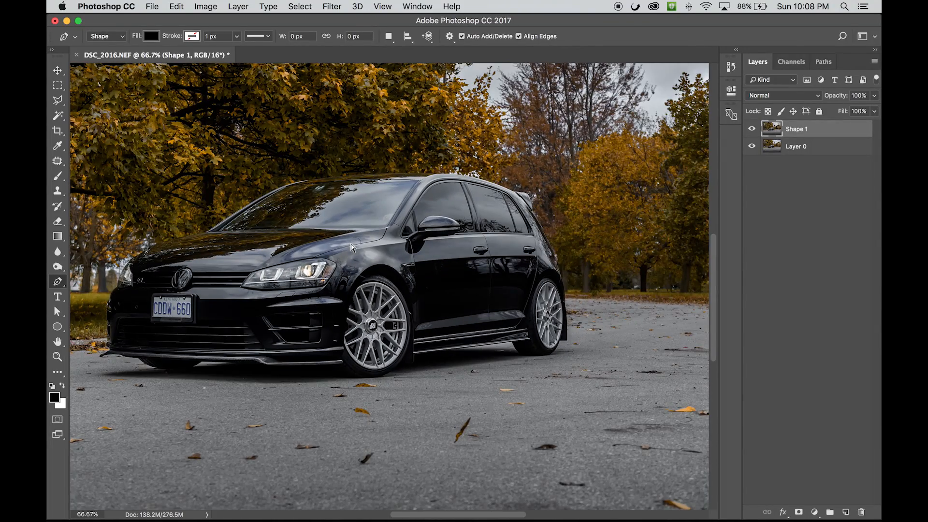
{"action": "scroll", "coordinate": [338, 271], "scroll_direction": "left", "scroll_amount": 3}
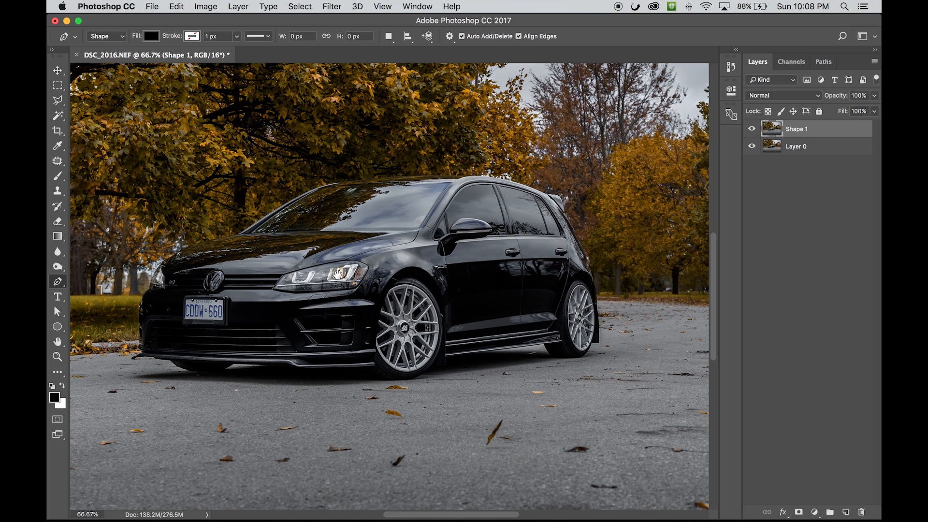
Activate the Clone Stamp tool and check the car's front bumper, side and surroundings for remaining distractions
{"action": "left_click", "coordinate": [61, 165]}
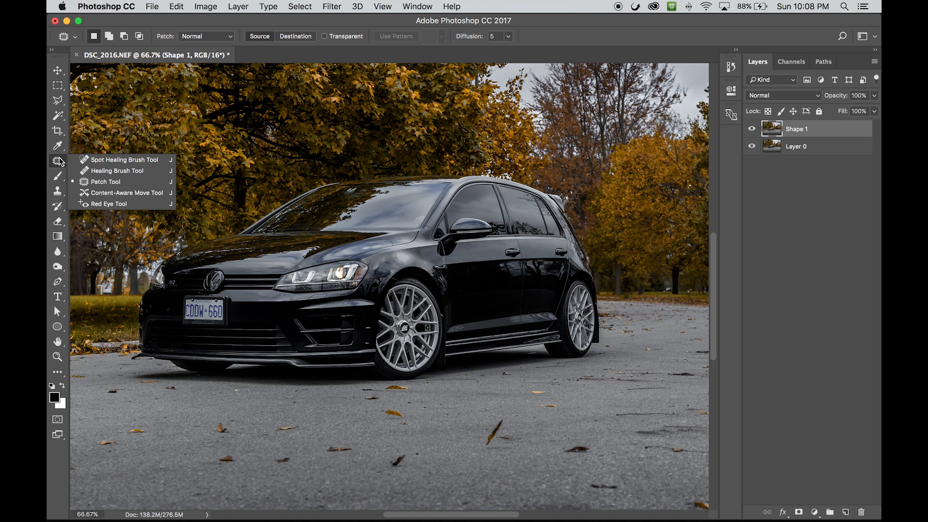
{"action": "left_click", "coordinate": [91, 182]}
{"action": "left_click", "coordinate": [58, 192]}
{"action": "left_click", "coordinate": [58, 192], "text": "alt"}
{"action": "left_click", "coordinate": [60, 191], "text": "alt"}
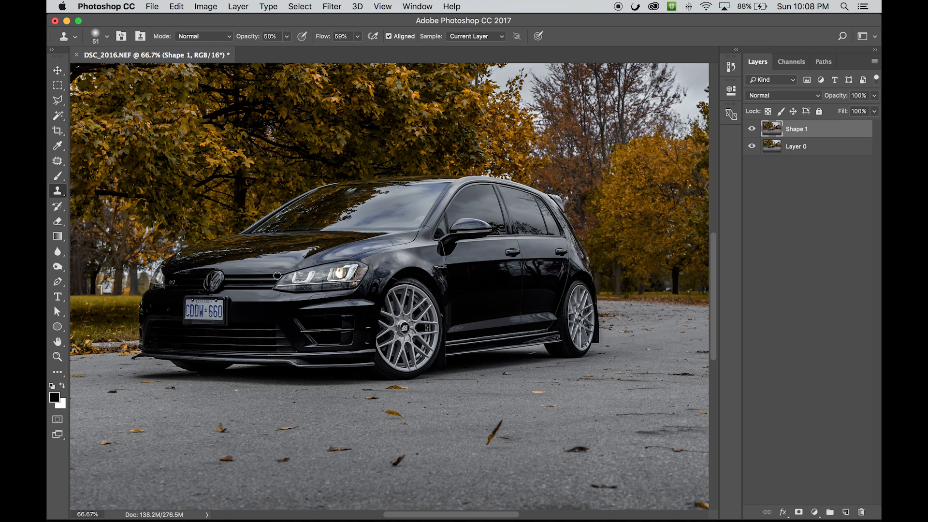
{"action": "key", "text": "super+plus"}
{"action": "scroll", "coordinate": [312, 337], "scroll_direction": "left", "scroll_amount": 5}
{"action": "scroll", "coordinate": [312, 337], "scroll_direction": "down", "scroll_amount": 1}
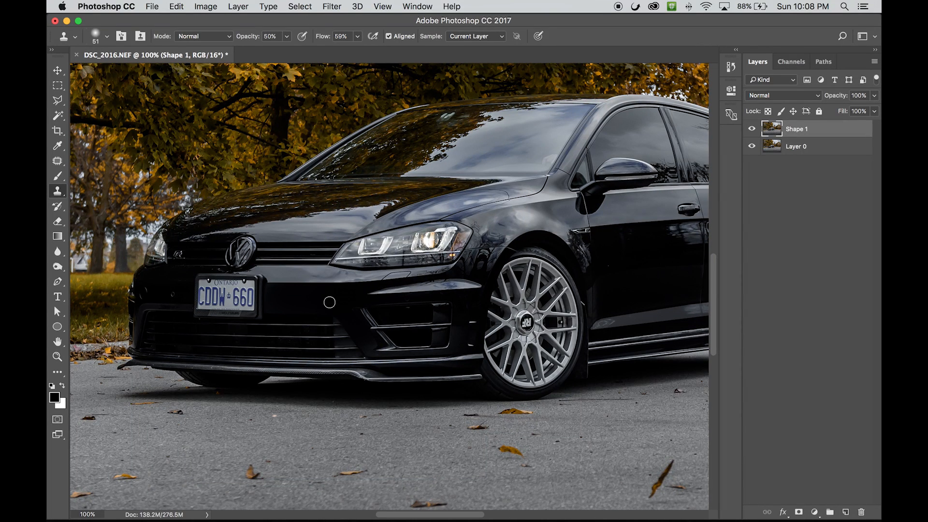
{"action": "left_click_drag", "start_coordinate": [491, 314], "coordinate": [326, 323]}
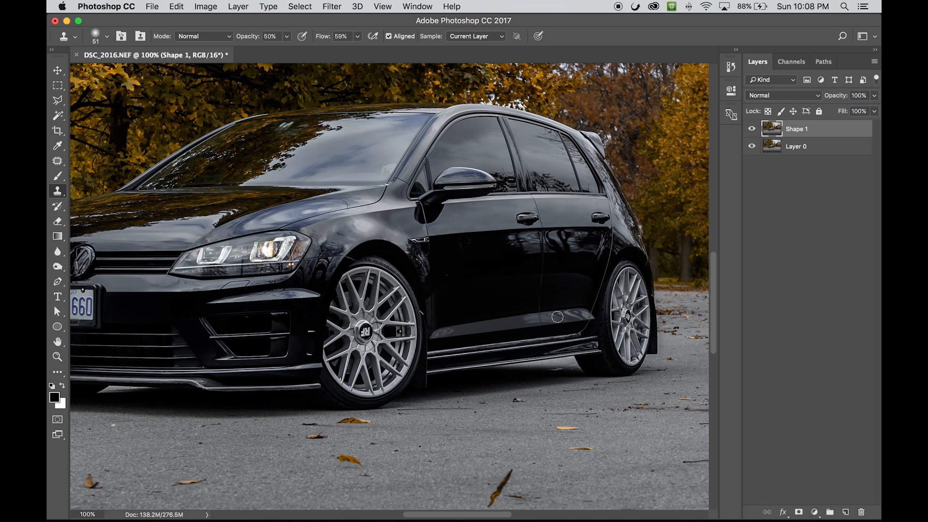
{"action": "left_click_drag", "start_coordinate": [544, 289], "coordinate": [561, 328]}
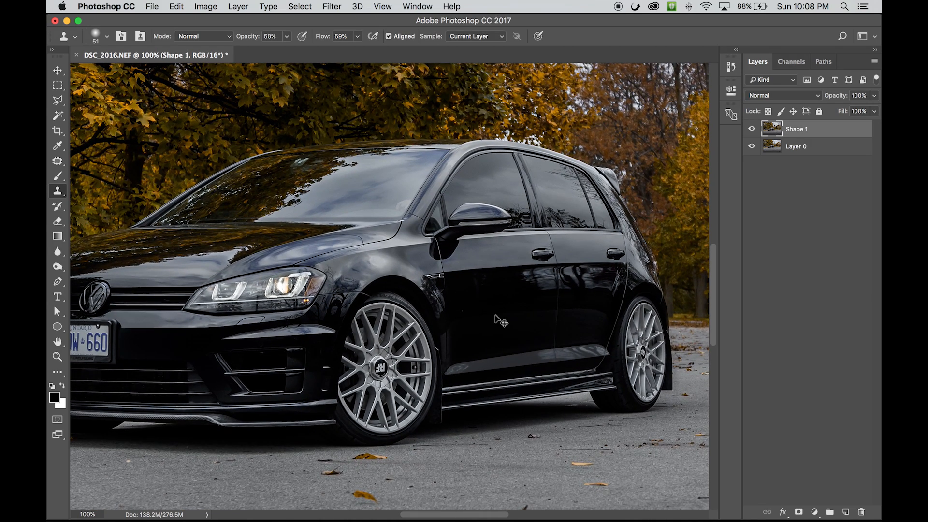
{"action": "key", "text": "super+minus"}
{"action": "scroll", "coordinate": [497, 320], "scroll_direction": "up", "scroll_amount": 10}
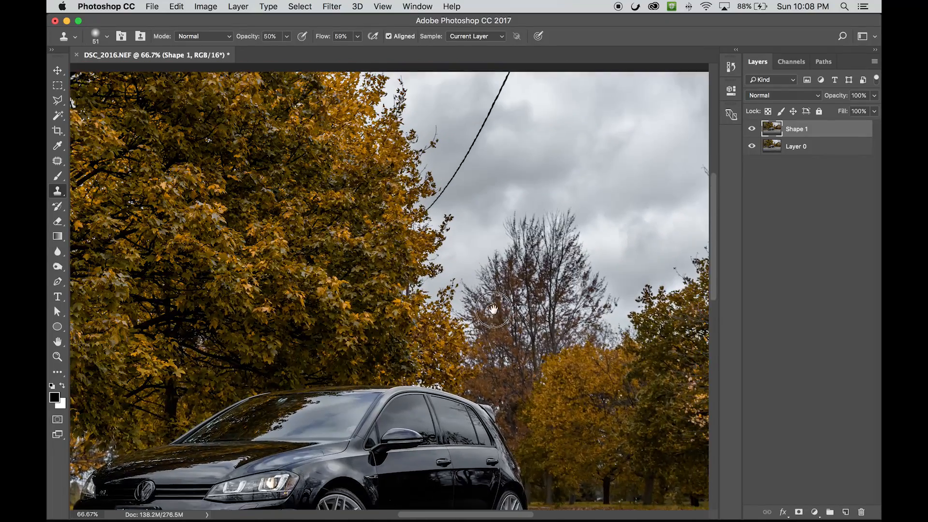
Set the Clone Stamp's opacity to 100% for retouching the dark cable in the sky
{"action": "key", "text": "super+plus"}
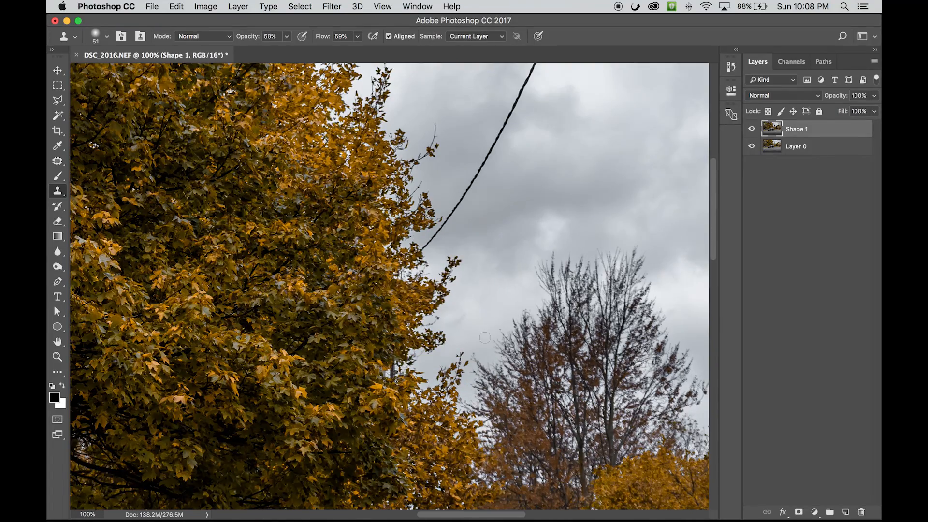
{"action": "scroll", "coordinate": [457, 348], "scroll_direction": "up", "scroll_amount": 5}
{"action": "scroll", "coordinate": [457, 347], "scroll_direction": "right", "scroll_amount": 2}
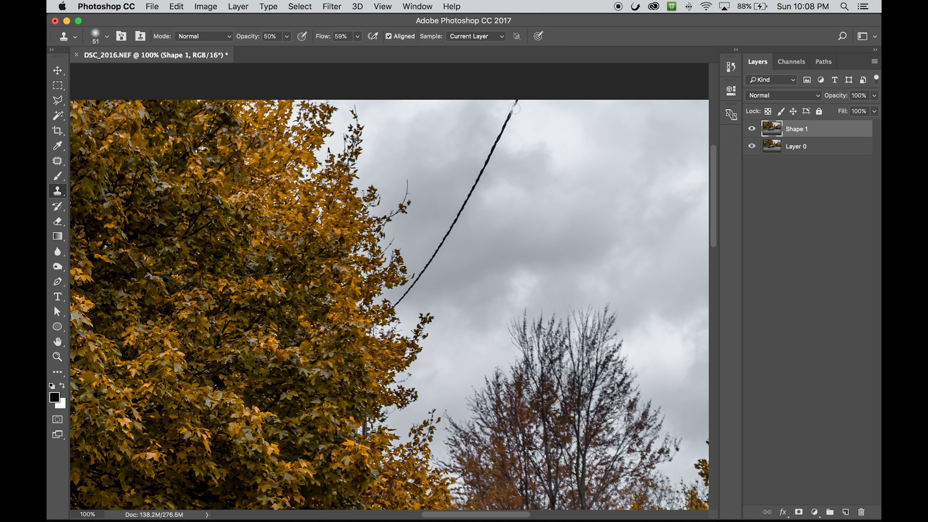
{"action": "left_click", "coordinate": [285, 36]}
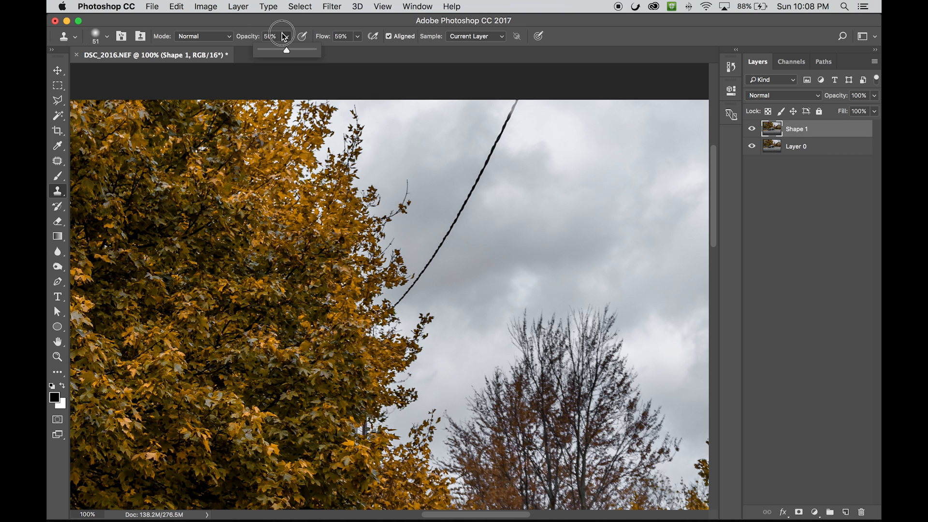
{"action": "left_click_drag", "start_coordinate": [287, 51], "coordinate": [328, 51]}
{"action": "left_click", "coordinate": [541, 110]}
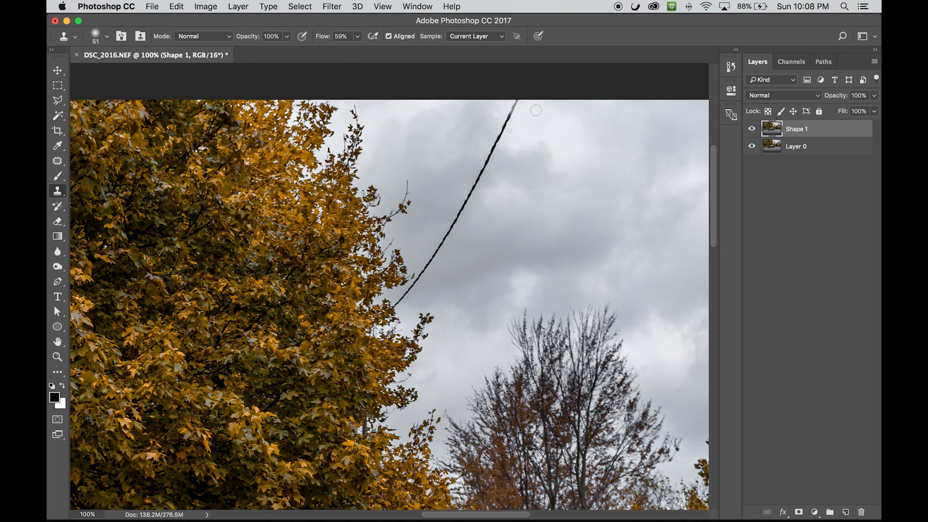
Clone nearby sky over the upper end of the dark cable and undo the last stroke
{"action": "right_click", "coordinate": [541, 110]}
{"action": "left_click", "coordinate": [529, 109], "text": "alt"}
{"action": "left_click", "coordinate": [539, 109], "text": "alt"}
{"action": "mouse_move", "coordinate": [511, 110]}
{"action": "left_mouse_down"}
{"action": "mouse_move", "coordinate": [515, 103]}
{"action": "mouse_move", "coordinate": [503, 122]}
{"action": "mouse_move", "coordinate": [517, 102]}
{"action": "left_mouse_up"}
{"action": "left_click", "coordinate": [533, 139], "text": "alt"}
{"action": "mouse_move", "coordinate": [497, 141]}
{"action": "left_mouse_down"}
{"action": "mouse_move", "coordinate": [501, 128]}
{"action": "mouse_move", "coordinate": [489, 155]}
{"action": "left_mouse_up"}
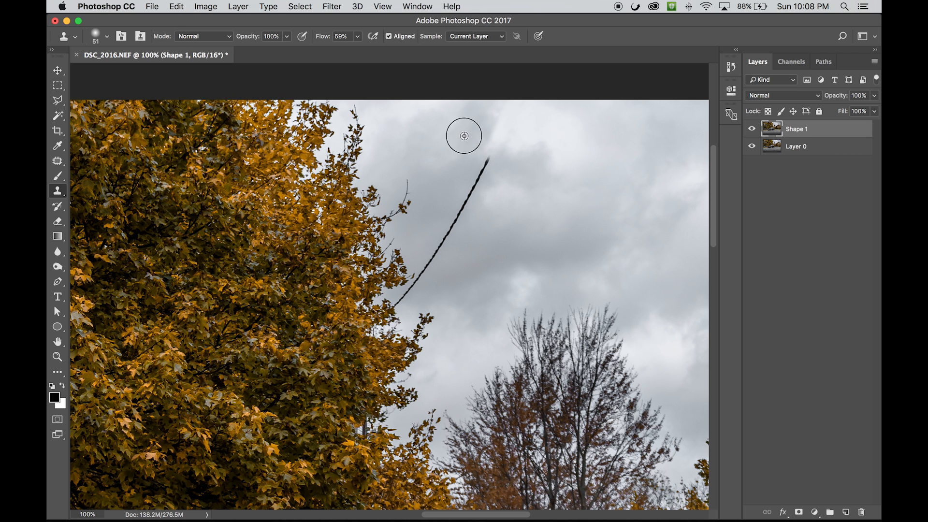
{"action": "key", "text": "super+z"}
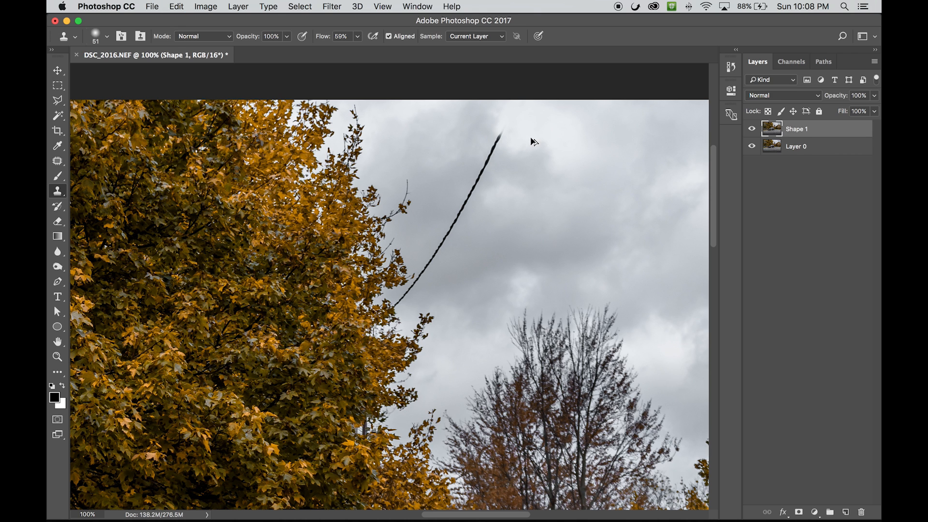
Enlarge the clone brush to 111 px and clone cloudy sky down over the middle of the cable
{"action": "right_click", "coordinate": [531, 140]}
{"action": "left_click_drag", "start_coordinate": [620, 166], "coordinate": [633, 166]}
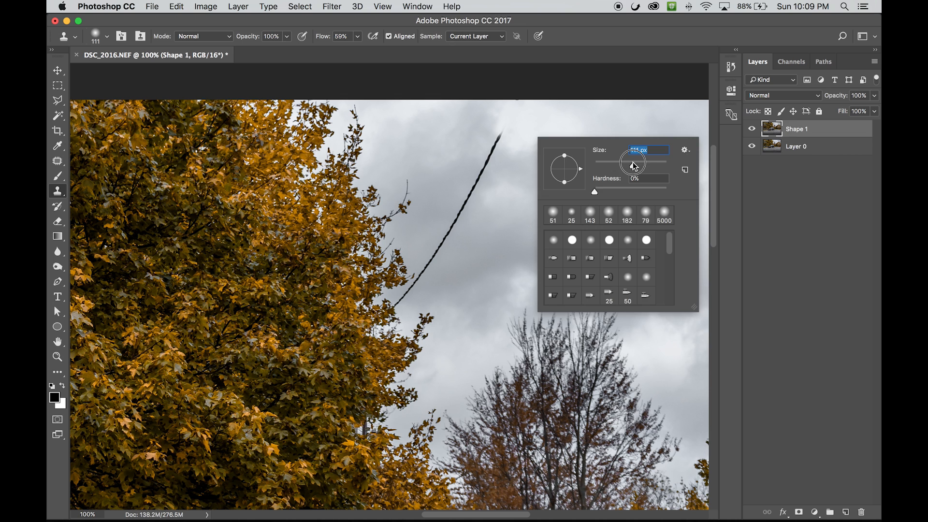
{"action": "left_click", "coordinate": [533, 148]}
{"action": "left_click", "coordinate": [550, 150], "text": "alt"}
{"action": "left_click_drag", "start_coordinate": [491, 149], "coordinate": [453, 213]}
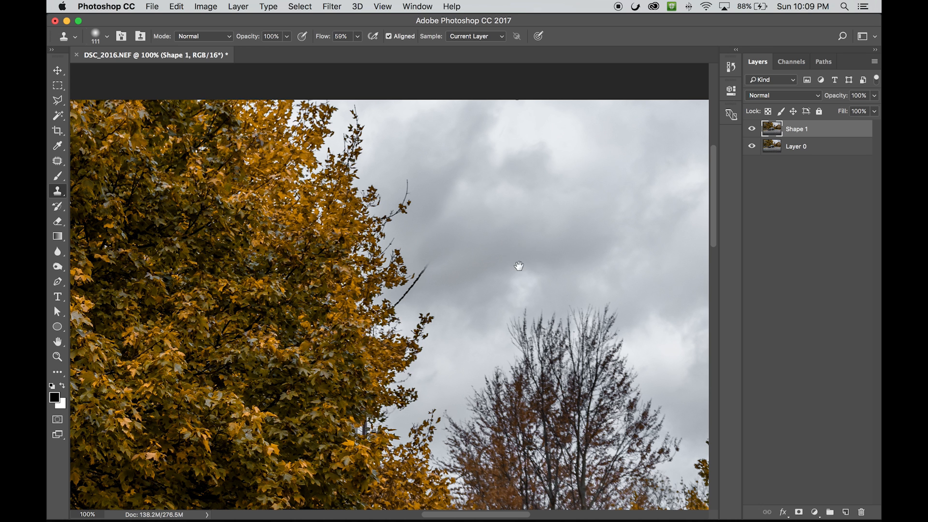
Reduce the clone brush to 44 px and clone sky over the cable's remaining end beside the yellow tree
{"action": "left_click_drag", "start_coordinate": [519, 266], "coordinate": [522, 216]}
{"action": "left_click_drag", "start_coordinate": [522, 251], "coordinate": [548, 230]}
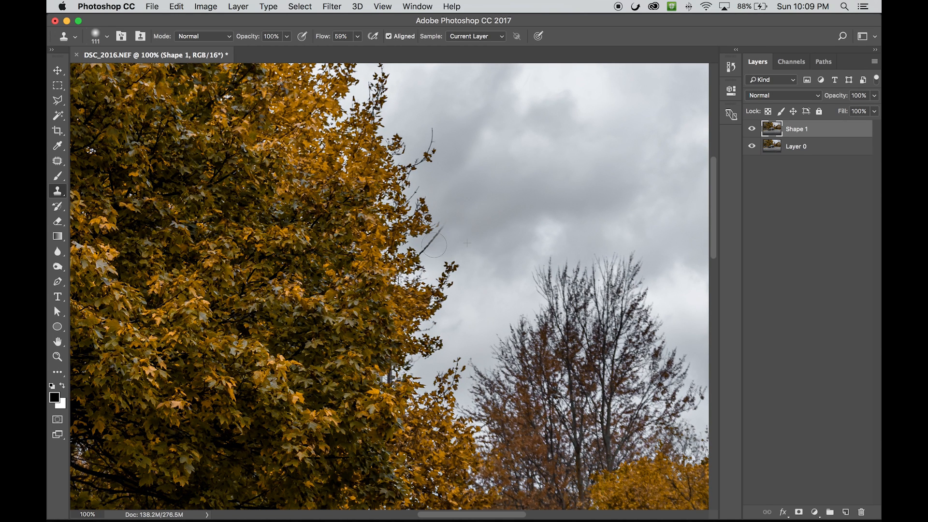
{"action": "right_click", "coordinate": [454, 240]}
{"action": "left_click_drag", "start_coordinate": [563, 259], "coordinate": [555, 260]}
{"action": "key", "text": "Return"}
{"action": "mouse_move", "coordinate": [441, 238]}
{"action": "left_mouse_down"}
{"action": "mouse_move", "coordinate": [441, 228]}
{"action": "mouse_move", "coordinate": [423, 253]}
{"action": "left_mouse_up"}
{"action": "left_click", "coordinate": [462, 230], "text": "alt"}
Clone clean asphalt over the dark spot near the photo's lower edge and, with an 83 px brush, the spot farther left
{"action": "key", "text": "super+minus"}
{"action": "key", "text": "super+minus"}
{"action": "key", "text": "super+minus"}
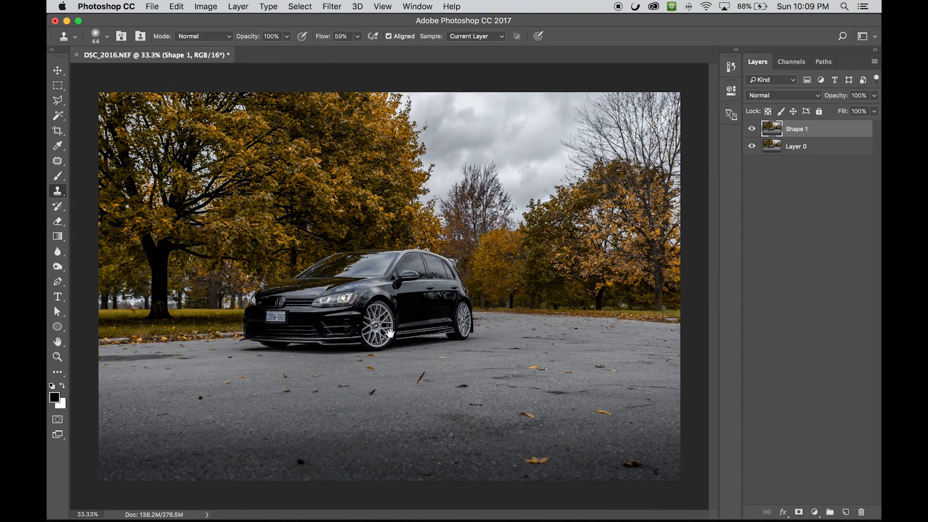
{"action": "key", "text": "super+plus"}
{"action": "scroll", "coordinate": [400, 307], "scroll_direction": "down", "scroll_amount": 5}
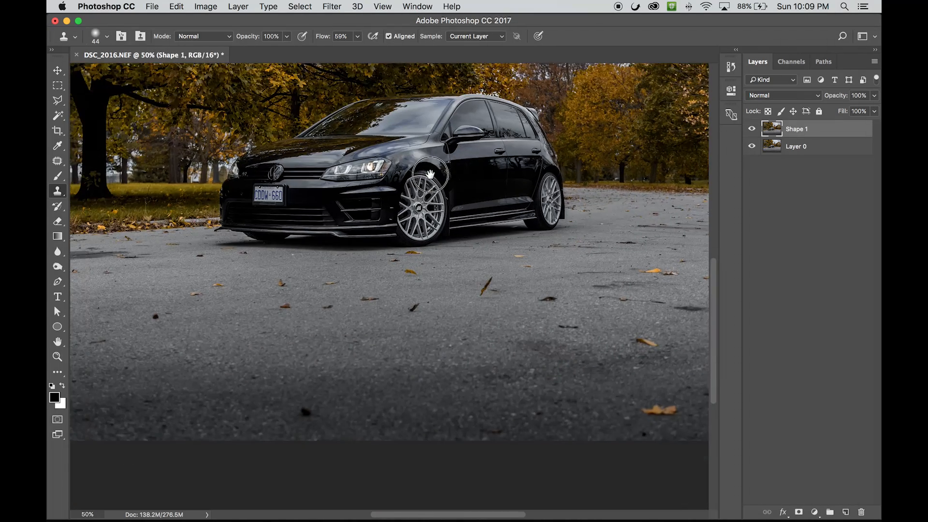
{"action": "left_click", "coordinate": [282, 409], "text": "alt"}
{"action": "left_click_drag", "start_coordinate": [306, 410], "coordinate": [307, 415]}
{"action": "right_click", "coordinate": [199, 357]}
{"action": "left_click_drag", "start_coordinate": [278, 373], "coordinate": [287, 373]}
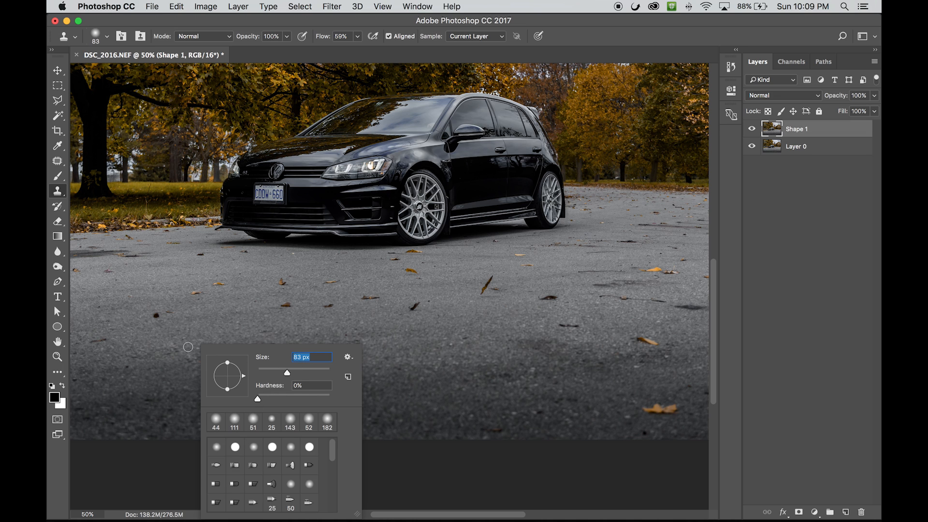
{"action": "left_click", "coordinate": [180, 321], "text": "alt"}
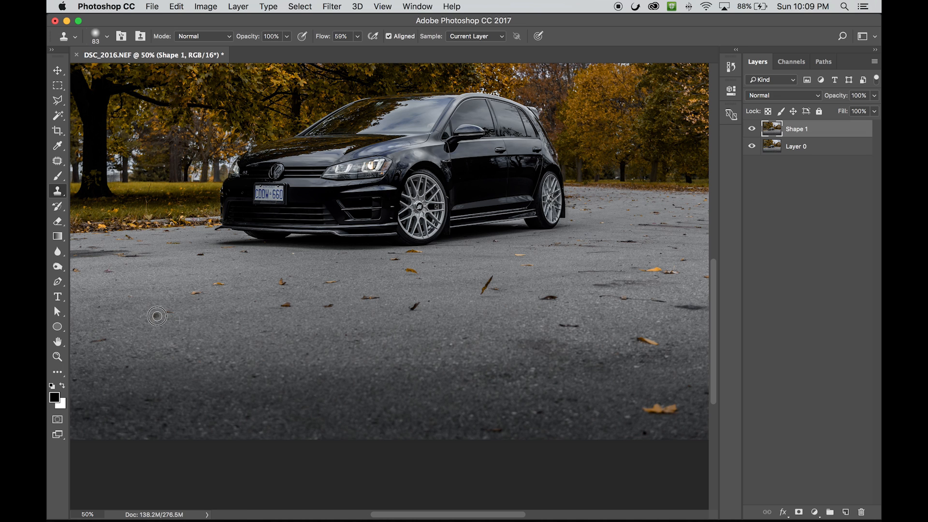
Remove small leaves from the pavement in front of the car with the Patch tool and clear the selection
{"action": "mouse_move", "coordinate": [58, 161]}
{"action": "left_mouse_down"}
{"action": "mouse_move", "coordinate": [83, 162]}
{"action": "mouse_move", "coordinate": [103, 180]}
{"action": "left_mouse_up"}
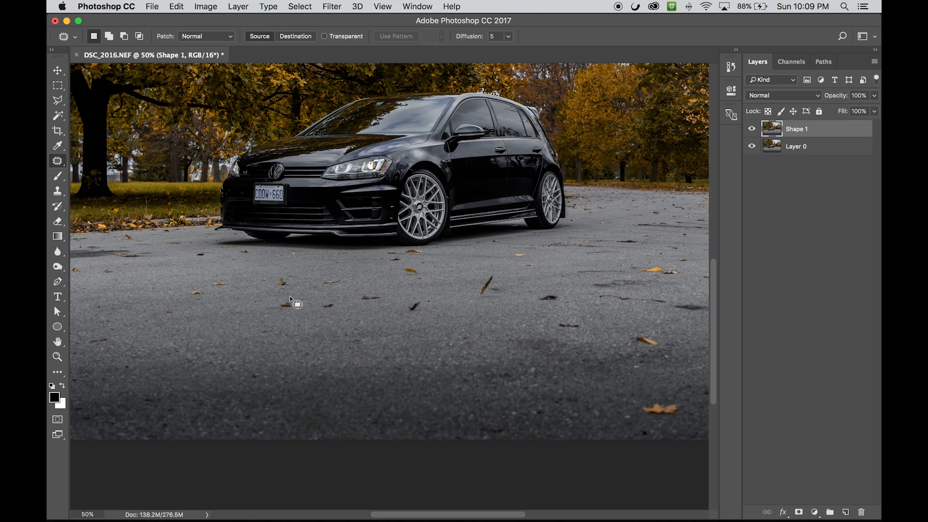
{"action": "mouse_move", "coordinate": [286, 299]}
{"action": "left_mouse_down"}
{"action": "mouse_move", "coordinate": [284, 315]}
{"action": "mouse_move", "coordinate": [291, 307]}
{"action": "mouse_move", "coordinate": [255, 312]}
{"action": "mouse_move", "coordinate": [238, 292]}
{"action": "mouse_move", "coordinate": [216, 290]}
{"action": "mouse_move", "coordinate": [226, 282]}
{"action": "mouse_move", "coordinate": [233, 292]}
{"action": "mouse_move", "coordinate": [201, 292]}
{"action": "mouse_move", "coordinate": [207, 304]}
{"action": "mouse_move", "coordinate": [197, 293]}
{"action": "left_mouse_up"}
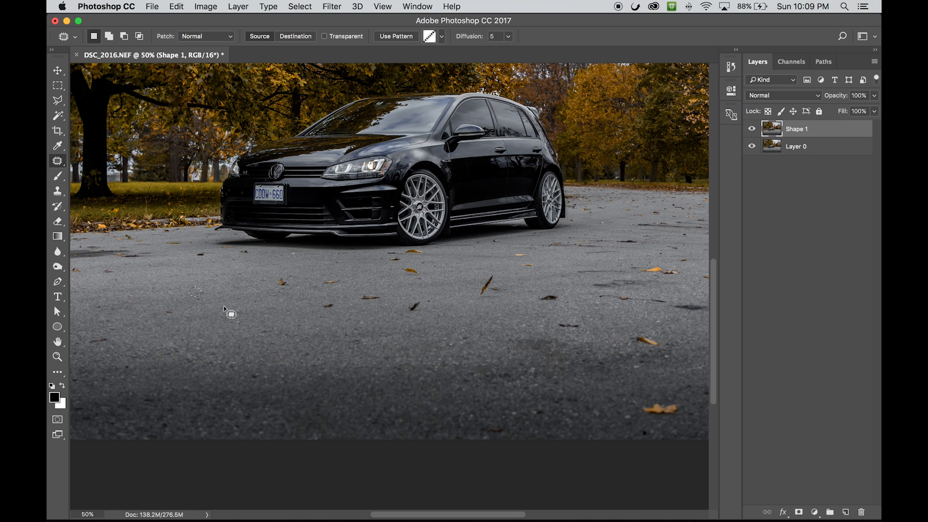
{"action": "key", "text": "super+d"}
{"action": "left_click_drag", "start_coordinate": [414, 307], "coordinate": [387, 320]}
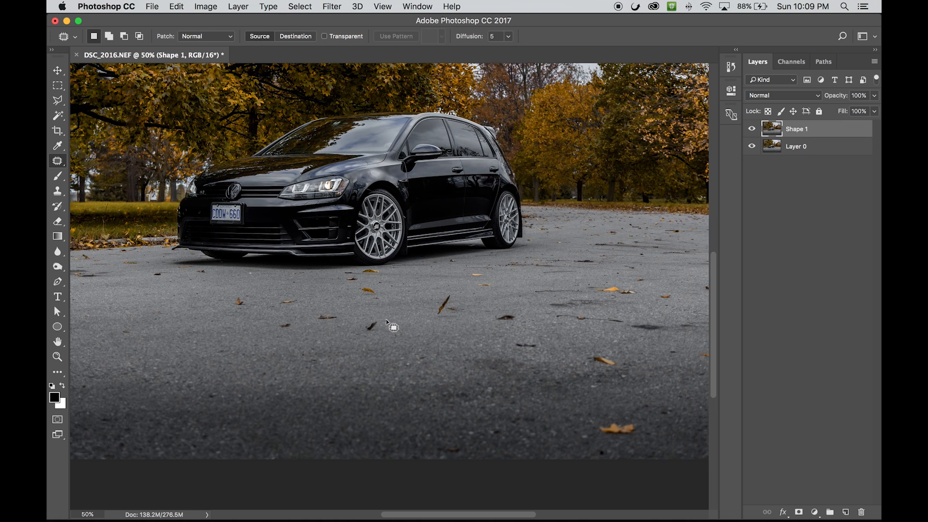
{"action": "key", "text": "super+minus"}
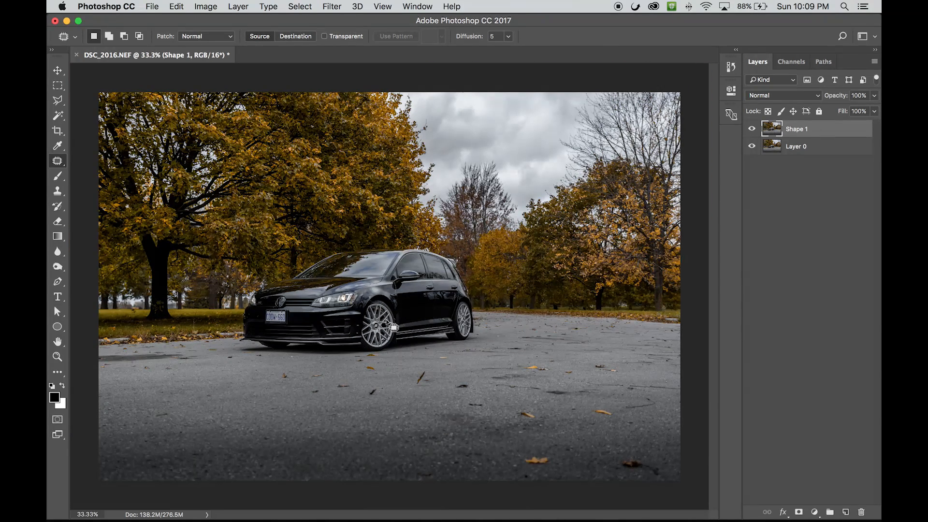
{"action": "key", "text": "super+plus"}
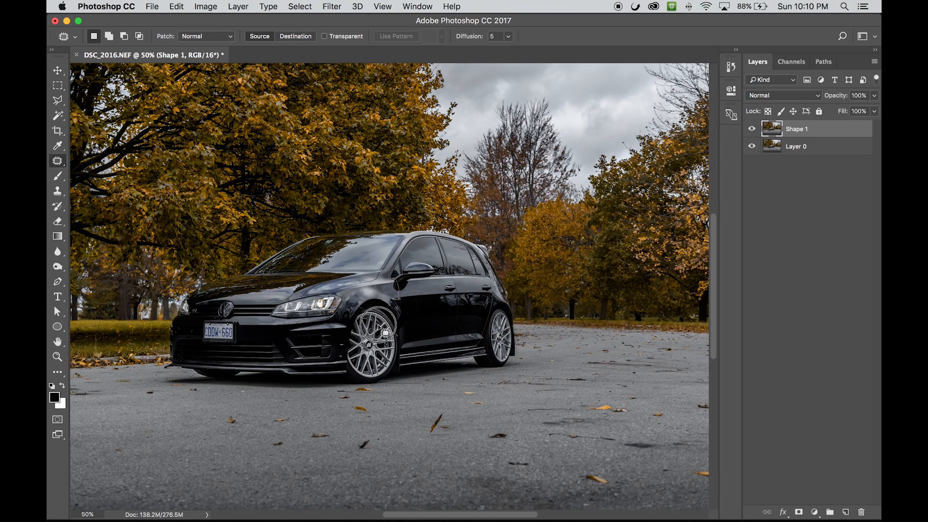
{"action": "left_click_drag", "start_coordinate": [381, 331], "coordinate": [418, 317]}
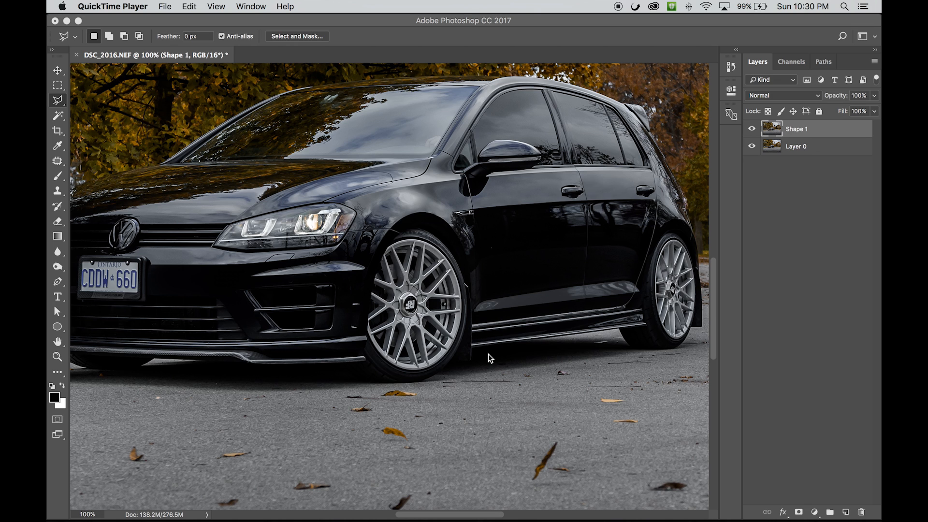
Rename Layer 0 as "original"
{"action": "left_click", "coordinate": [807, 146]}
{"action": "double_click", "coordinate": [793, 146]}
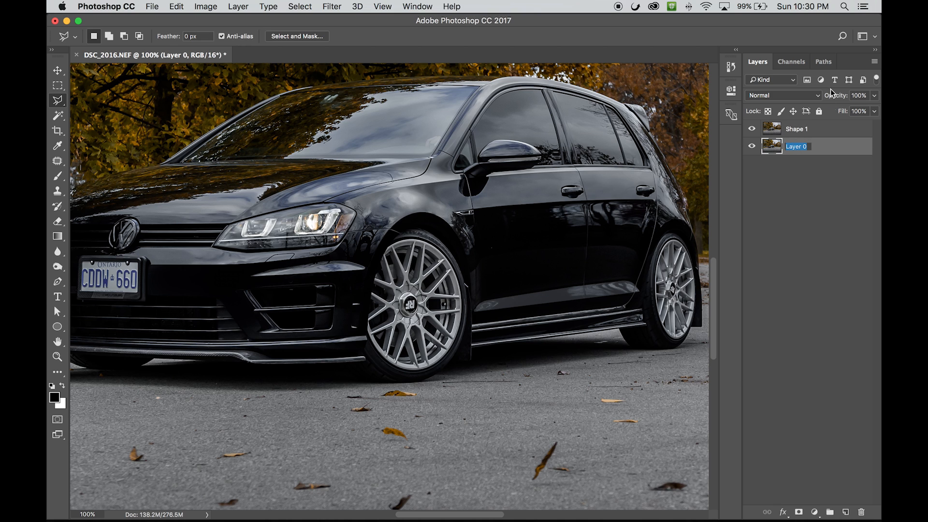
{"action": "type", "text": "original"}
{"action": "key", "text": "Return"}
Rename the merged Shape 1 layer as "base" and make two copies of it
{"action": "double_click", "coordinate": [803, 128]}
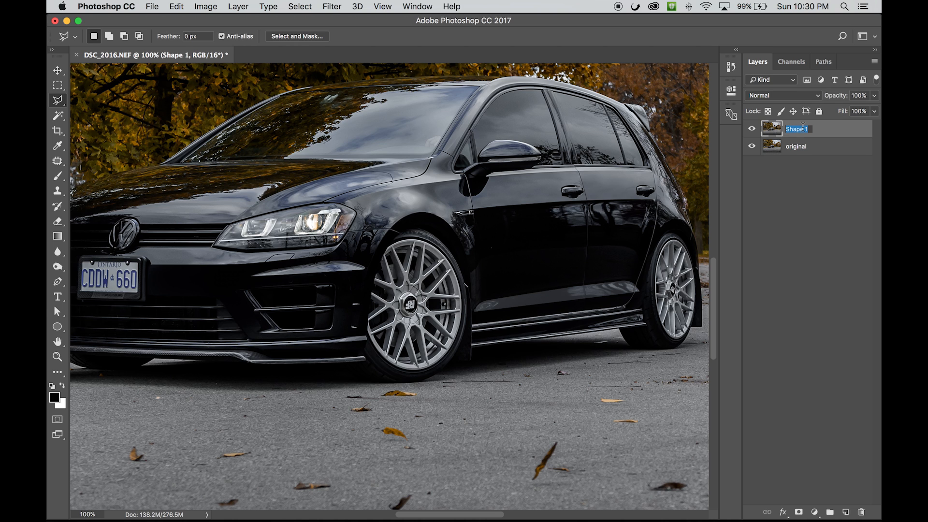
{"action": "type", "text": "base"}
{"action": "key", "text": "Return"}
{"action": "left_click_drag", "start_coordinate": [844, 129], "coordinate": [846, 510]}
{"action": "left_click_drag", "start_coordinate": [810, 129], "coordinate": [846, 510]}
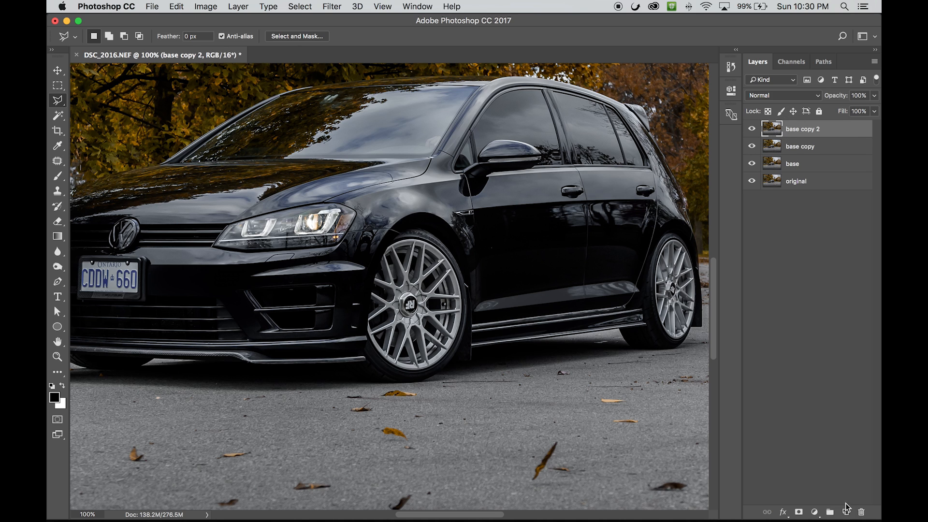
Rename the lower base copy layer as "front wheel" and the upper one as "rear wheel"
{"action": "double_click", "coordinate": [793, 146]}
{"action": "type", "text": "front wheel"}
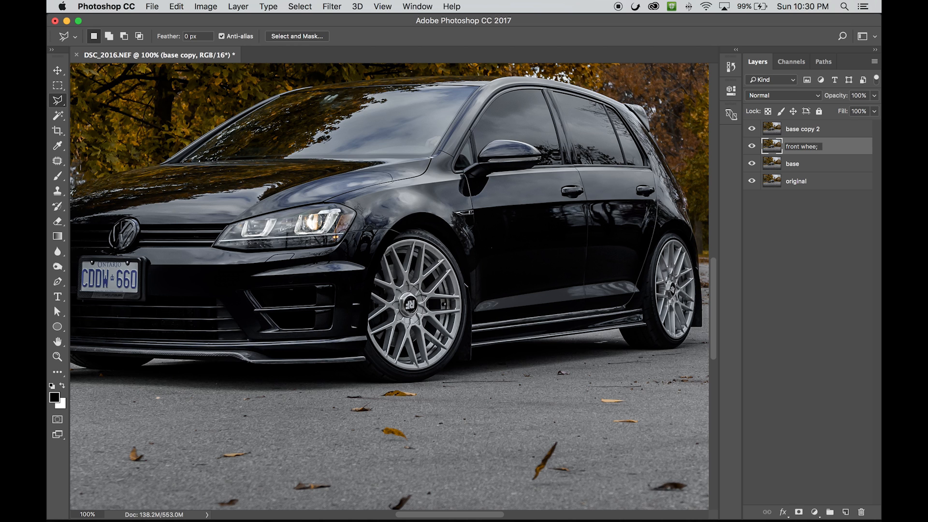
{"action": "double_click", "coordinate": [796, 129]}
{"action": "type", "text": "rear w"}
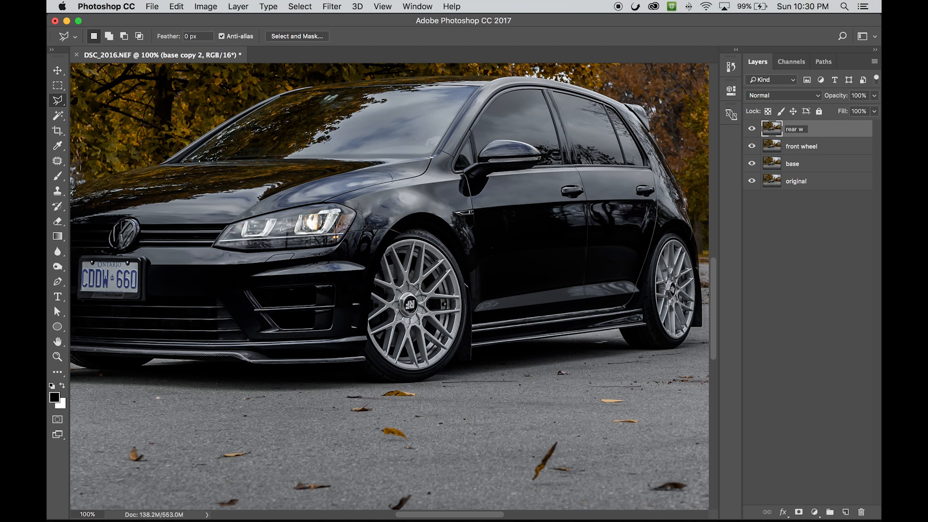
{"action": "type", "text": "heel"}
{"action": "key", "text": "Return"}
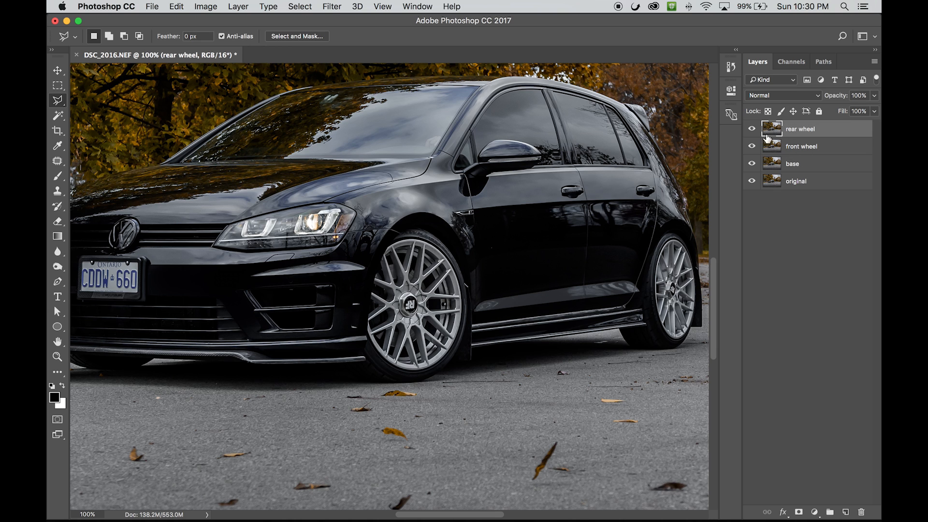
Hide the rear wheel layer and start a Spin Blur from the Blur Gallery on the front wheel layer
{"action": "left_click", "coordinate": [752, 131]}
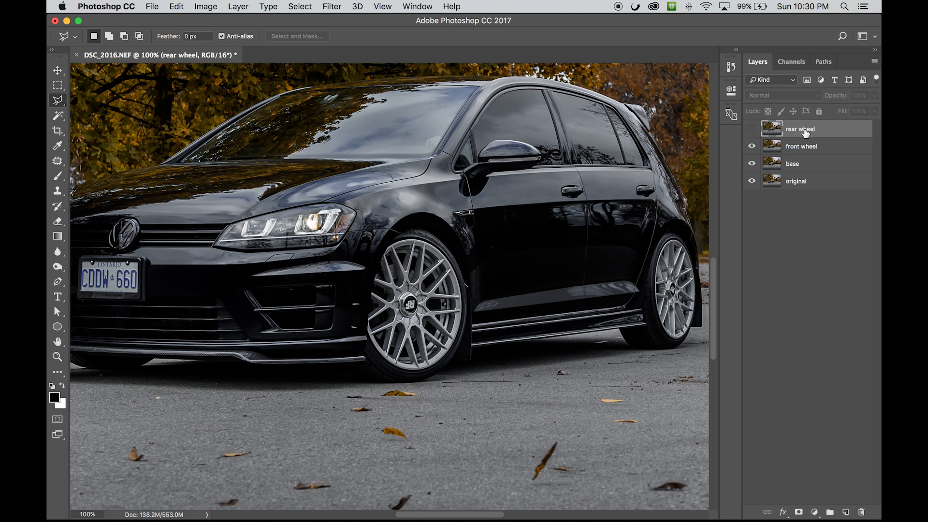
{"action": "left_click", "coordinate": [796, 146]}
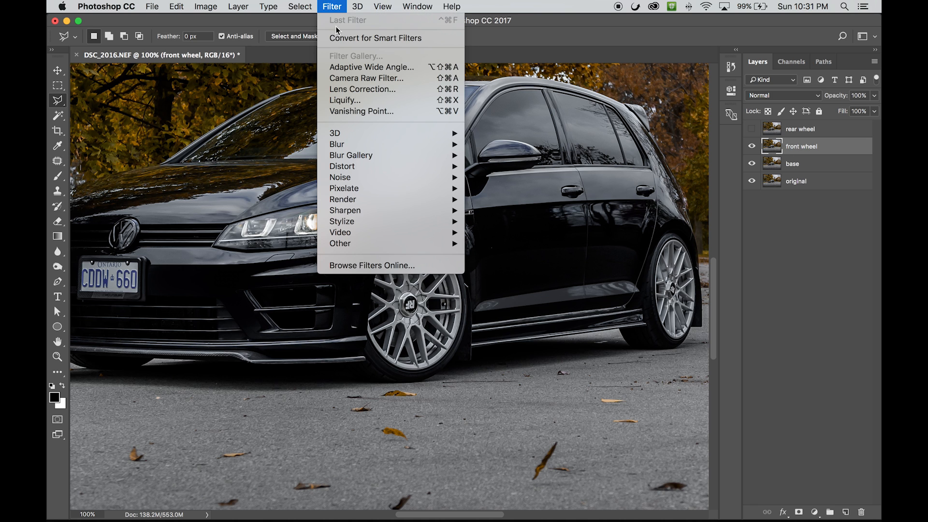
{"action": "mouse_move", "coordinate": [366, 148]}
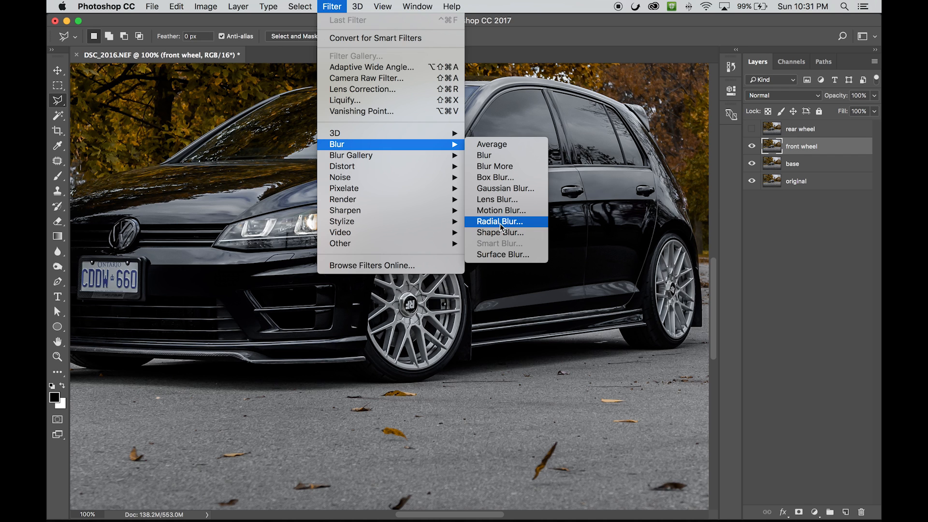
{"action": "left_click", "coordinate": [796, 149]}
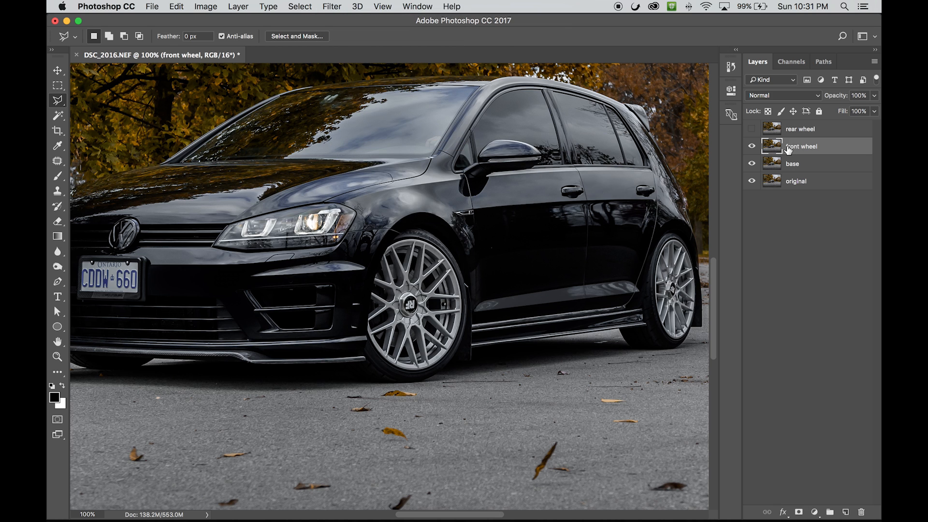
{"action": "left_click", "coordinate": [332, 7]}
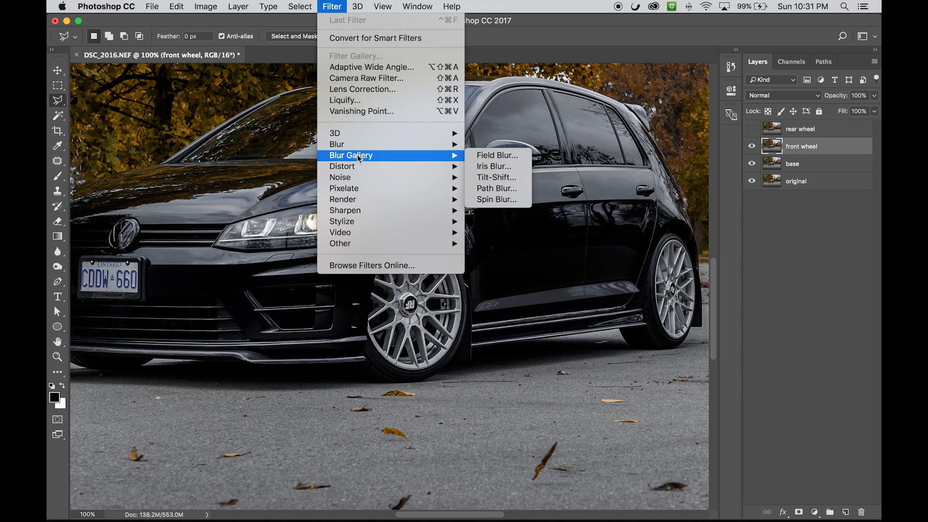
{"action": "left_click", "coordinate": [497, 201]}
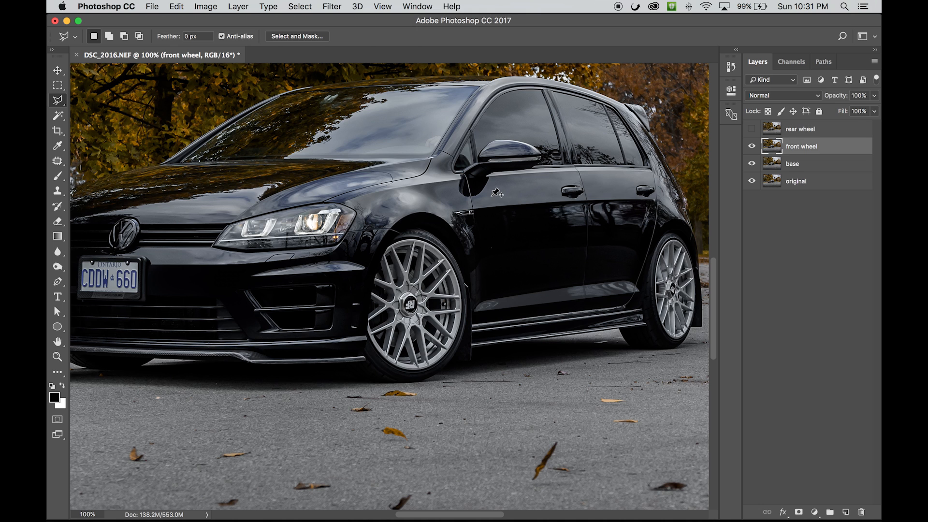
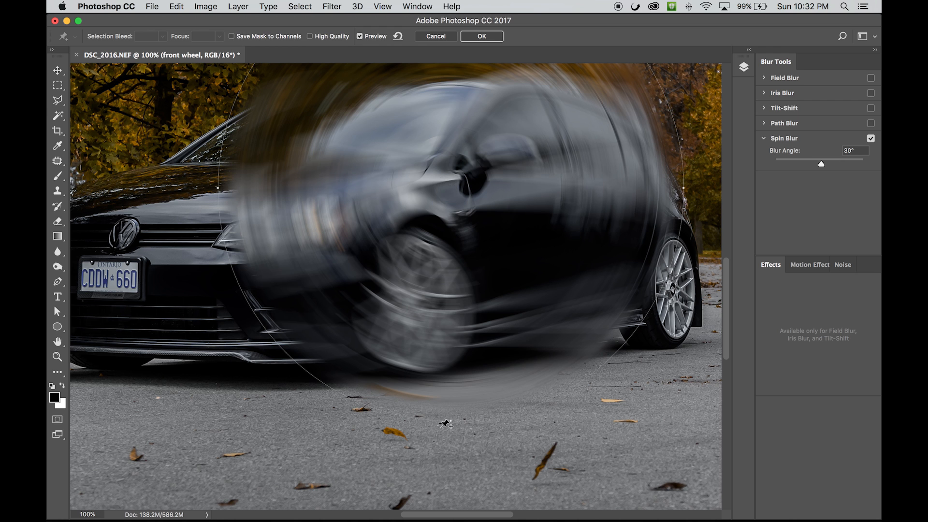
Shrink the spin blur region to about the front wheel's size and centre it on the wheel hub
{"action": "left_click_drag", "start_coordinate": [438, 421], "coordinate": [460, 303]}
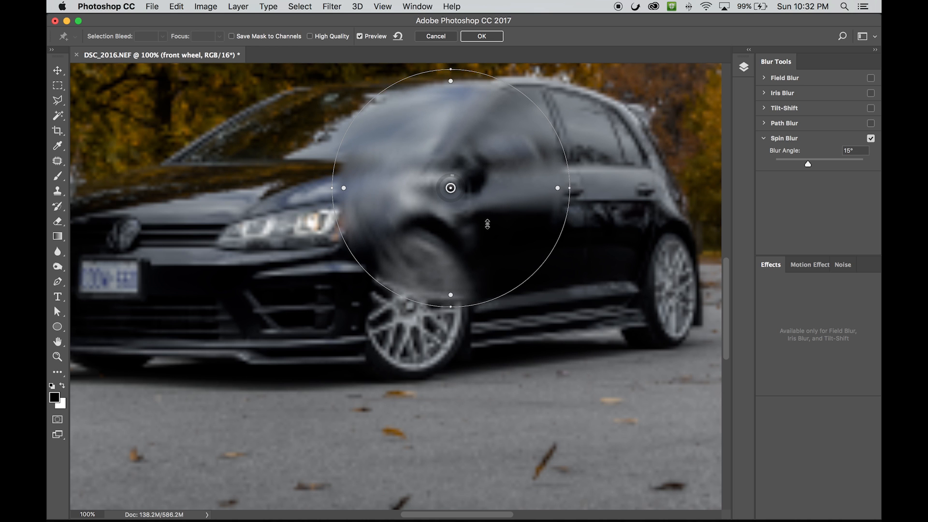
{"action": "left_click_drag", "start_coordinate": [503, 207], "coordinate": [476, 302]}
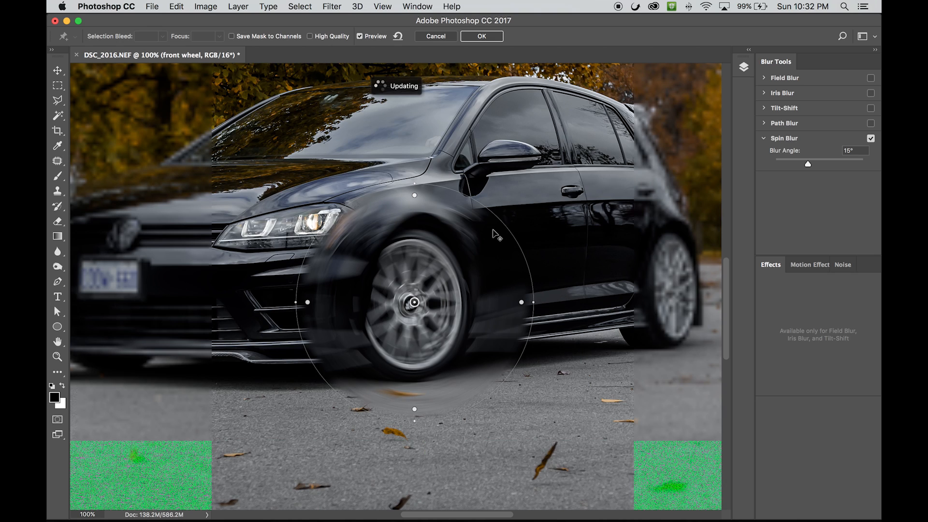
{"action": "key", "text": "super+equal"}
{"action": "key", "text": "super+minus"}
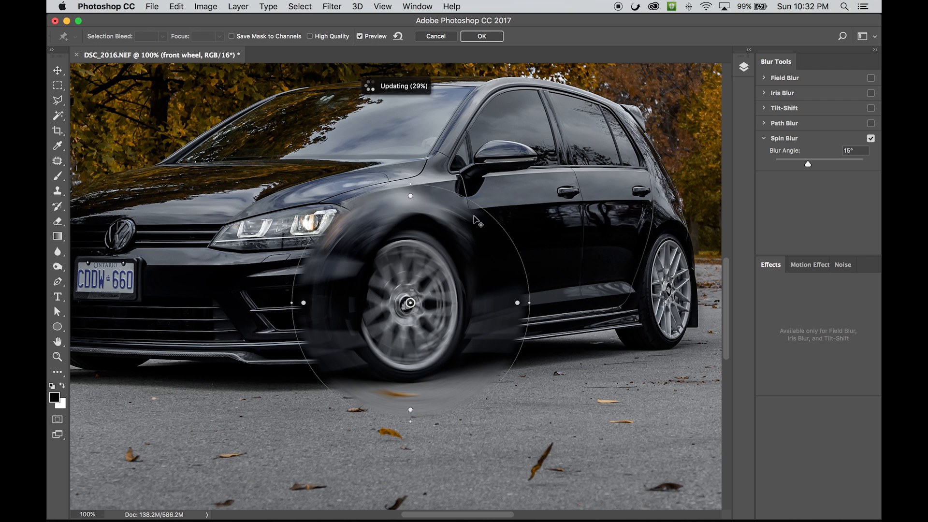
{"action": "left_click_drag", "start_coordinate": [491, 210], "coordinate": [444, 234]}
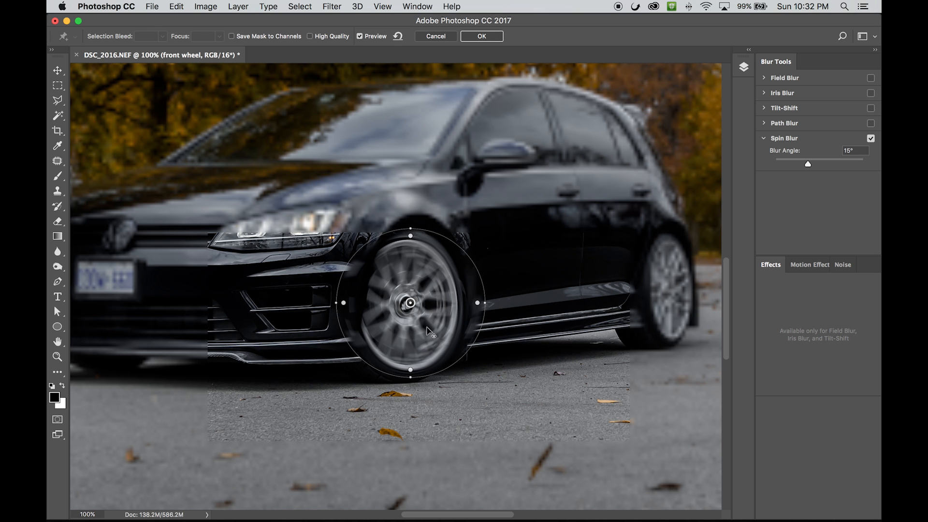
{"action": "left_click_drag", "start_coordinate": [410, 303], "coordinate": [406, 304]}
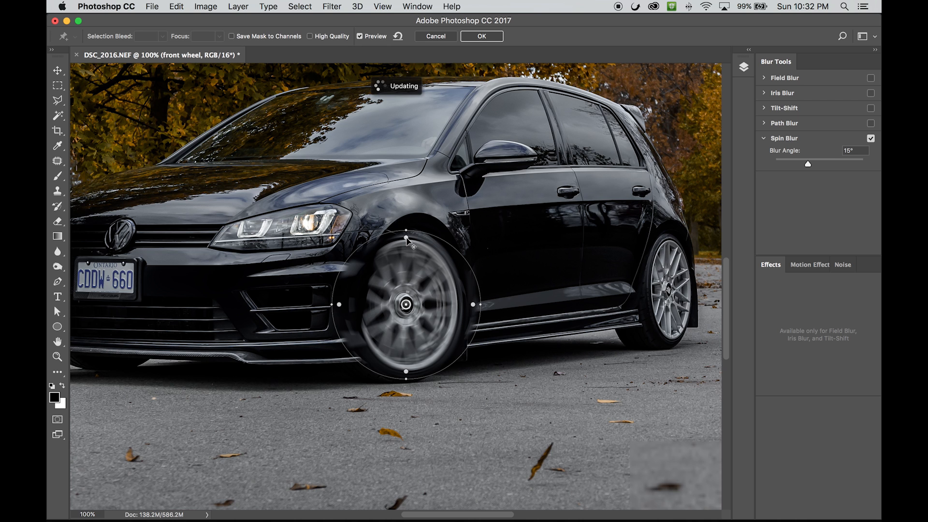
Move the blur's feather handles out to the region's edge and narrow the region into an ellipse matching the front tyre
{"action": "mouse_move", "coordinate": [406, 237]}
{"action": "left_mouse_down"}
{"action": "mouse_move", "coordinate": [409, 225]}
{"action": "mouse_move", "coordinate": [409, 249]}
{"action": "mouse_move", "coordinate": [406, 235]}
{"action": "left_mouse_up"}
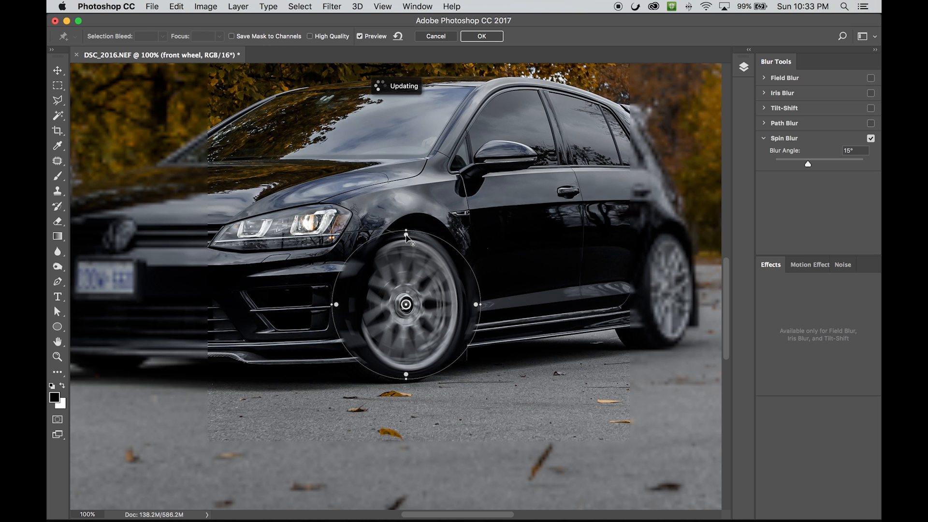
{"action": "left_click_drag", "start_coordinate": [406, 237], "coordinate": [408, 229]}
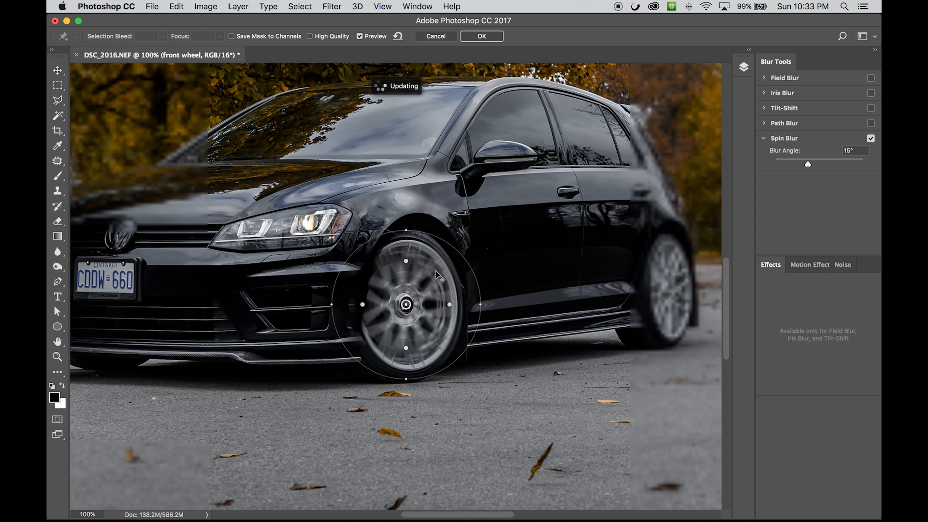
{"action": "left_click_drag", "start_coordinate": [406, 261], "coordinate": [407, 219]}
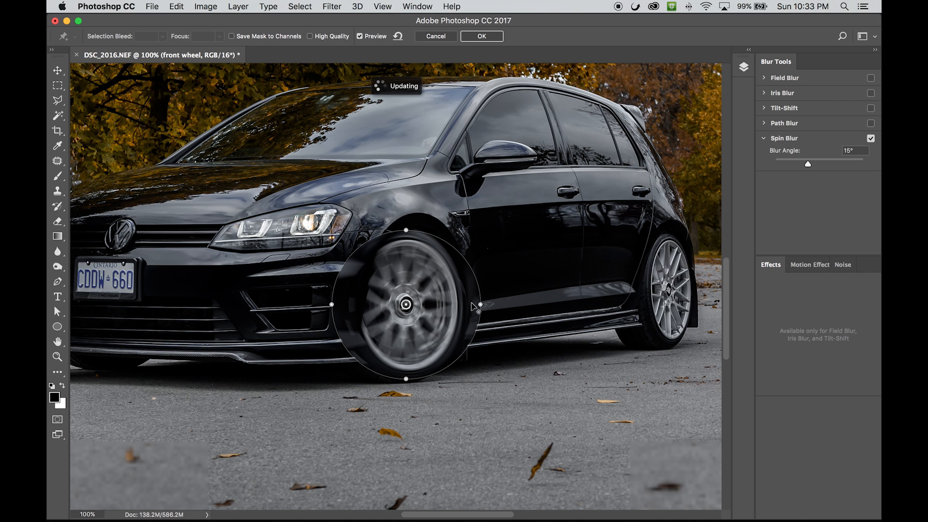
{"action": "mouse_move", "coordinate": [480, 303]}
{"action": "left_mouse_down"}
{"action": "mouse_move", "coordinate": [467, 305]}
{"action": "mouse_move", "coordinate": [491, 305]}
{"action": "mouse_move", "coordinate": [466, 303]}
{"action": "left_mouse_up"}
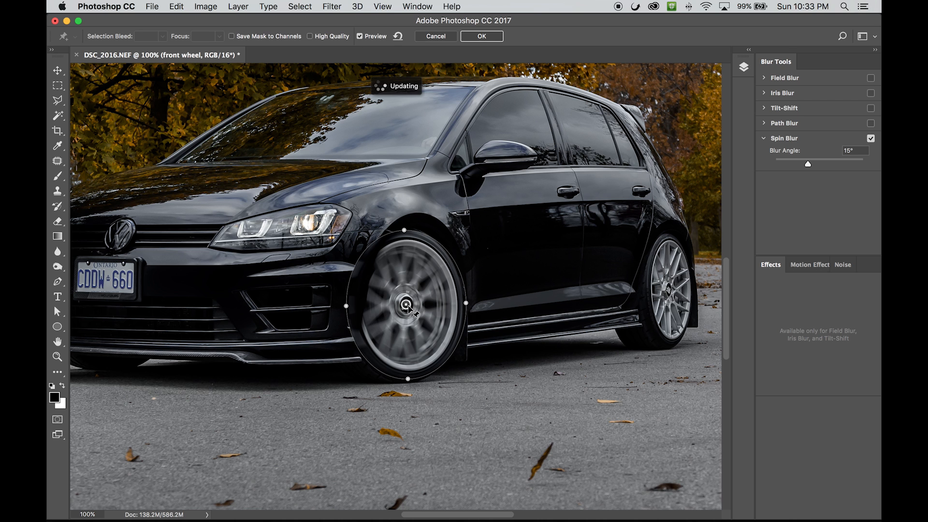
Try a spin blur angle of 47° on the front wheel
{"action": "key", "text": "super+plus"}
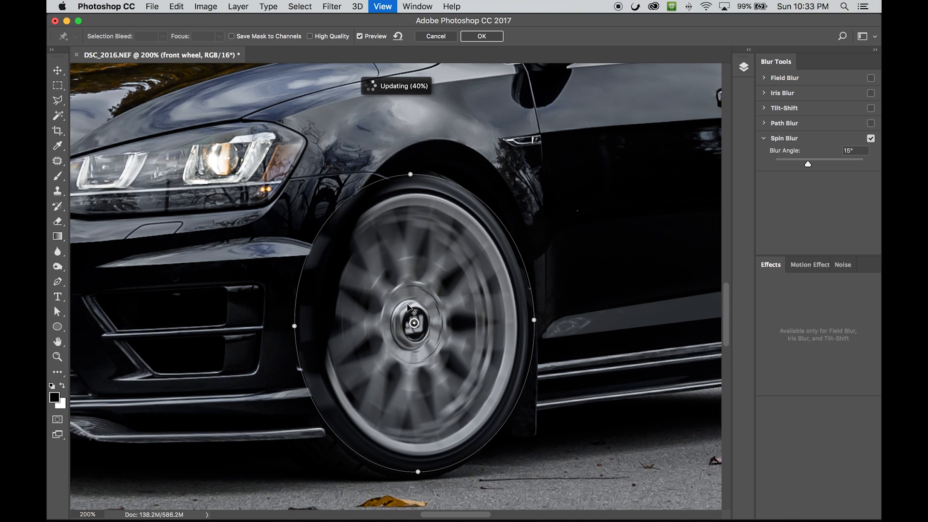
{"action": "mouse_move", "coordinate": [417, 311]}
{"action": "left_mouse_down"}
{"action": "mouse_move", "coordinate": [426, 327]}
{"action": "mouse_move", "coordinate": [424, 313]}
{"action": "left_mouse_up"}
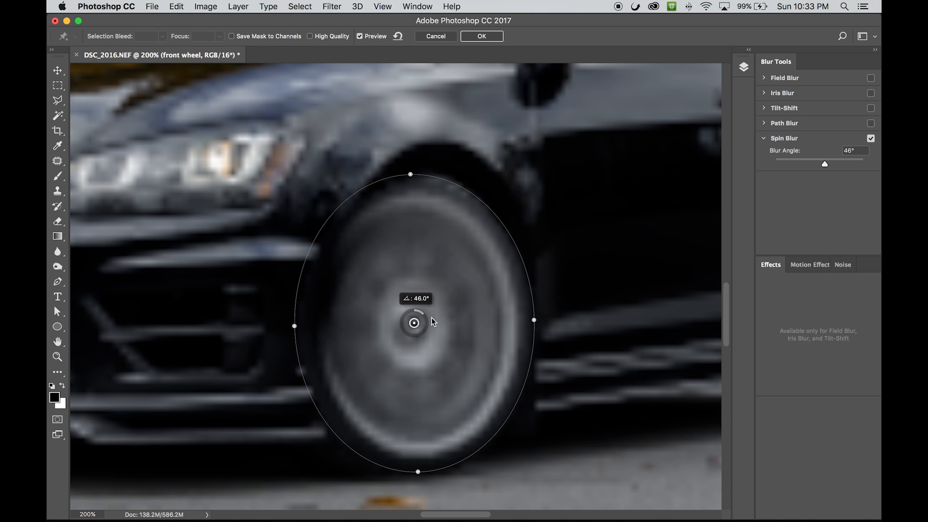
{"action": "mouse_move", "coordinate": [425, 322]}
{"action": "mouse_move", "coordinate": [424, 322]}
{"action": "left_mouse_down"}
{"action": "mouse_move", "coordinate": [415, 321]}
{"action": "mouse_move", "coordinate": [438, 323]}
{"action": "mouse_move", "coordinate": [416, 321]}
{"action": "left_mouse_up"}
{"action": "key", "text": "super+minus"}
{"action": "key", "text": "super+minus"}
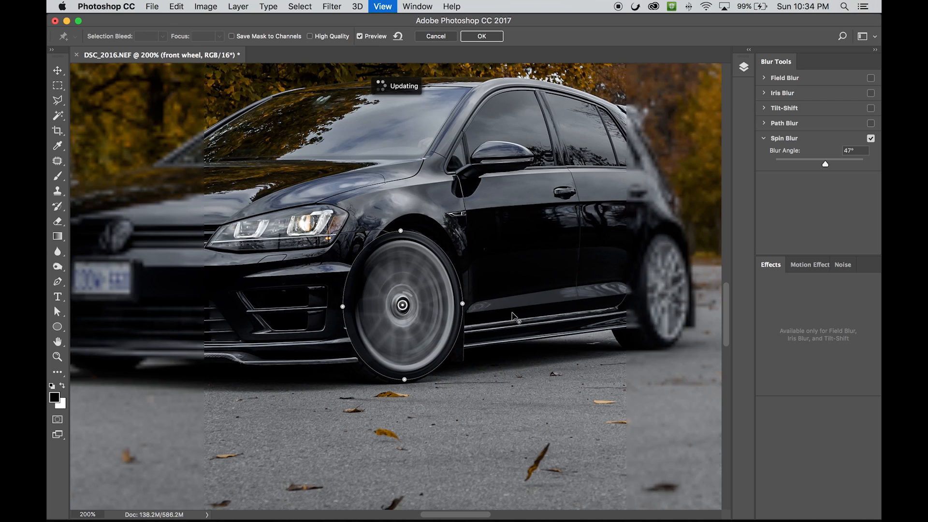
Try lower spin blur angles of 40° and 30° on the front wheel
{"action": "key", "text": "super+equal"}
{"action": "key", "text": "super+equal"}
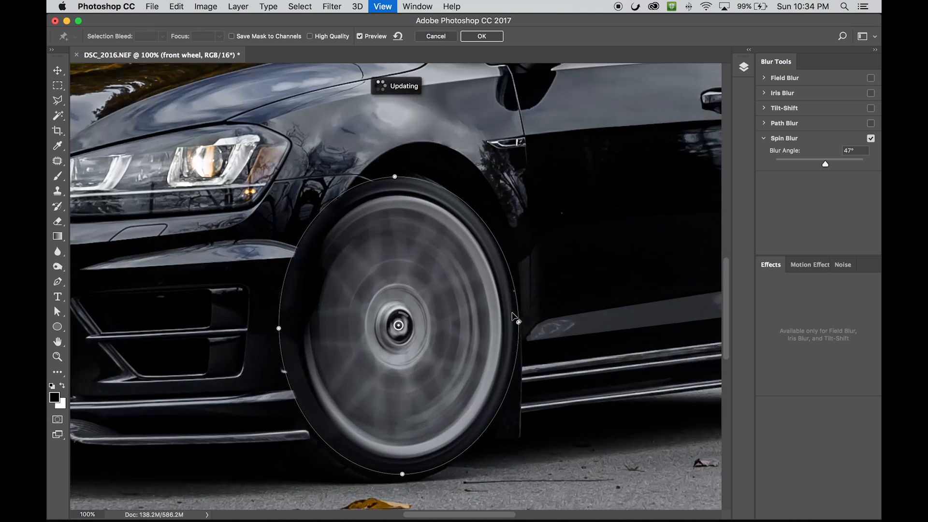
{"action": "left_click_drag", "start_coordinate": [407, 315], "coordinate": [430, 309]}
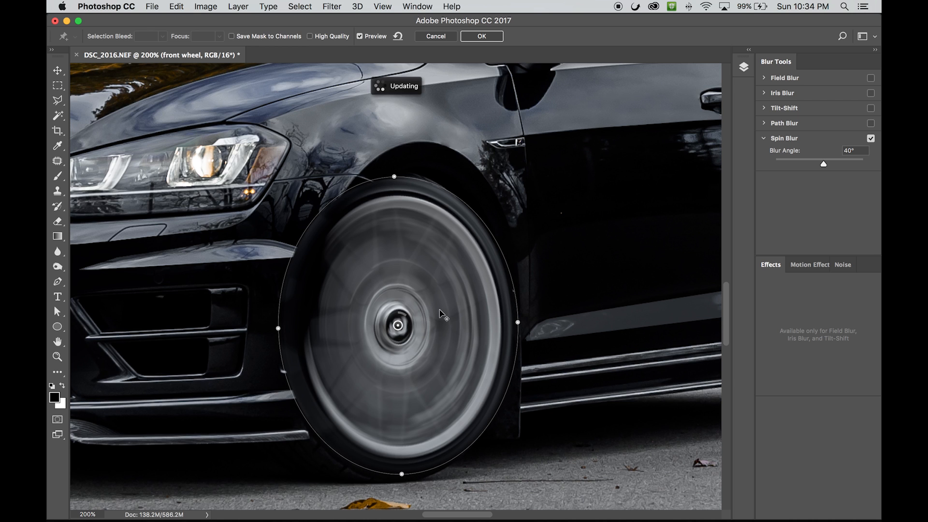
{"action": "left_click_drag", "start_coordinate": [407, 314], "coordinate": [408, 308]}
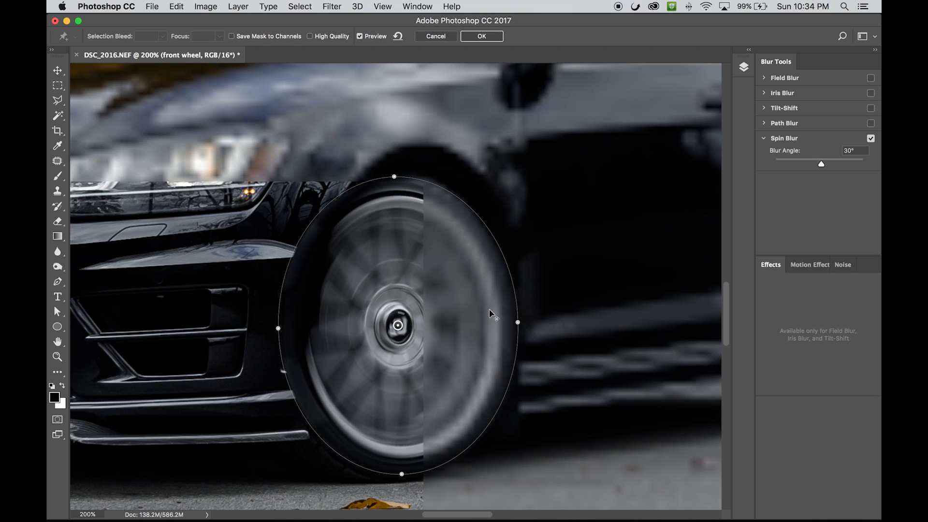
{"action": "key", "text": "super+minus"}
{"action": "key", "text": "super+minus"}
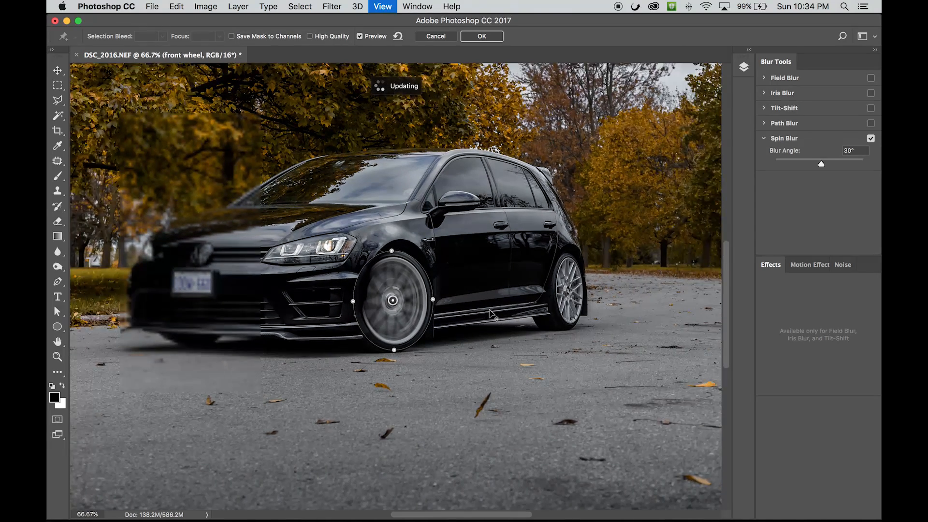
Set the front wheel's spin blur angle to 23°
{"action": "key", "text": "super+plus"}
{"action": "key", "text": "super+plus"}
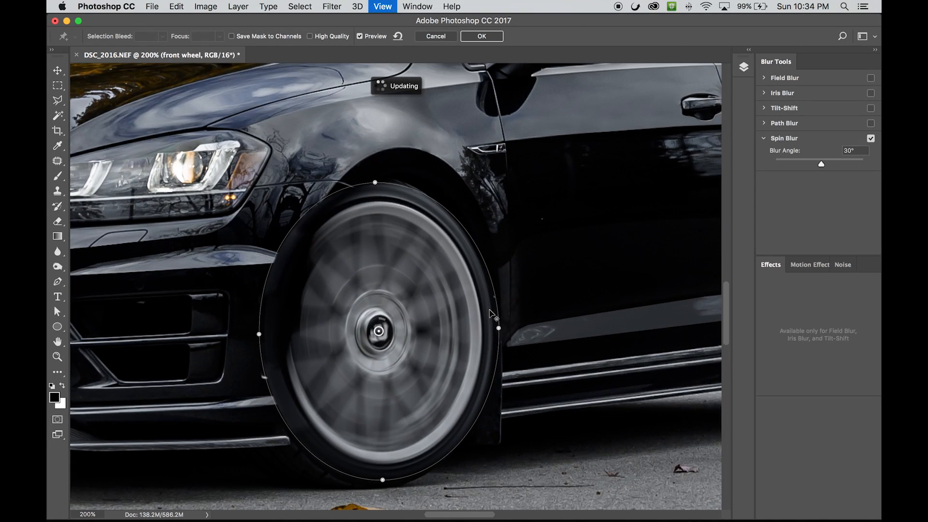
{"action": "left_click_drag", "start_coordinate": [385, 320], "coordinate": [386, 317]}
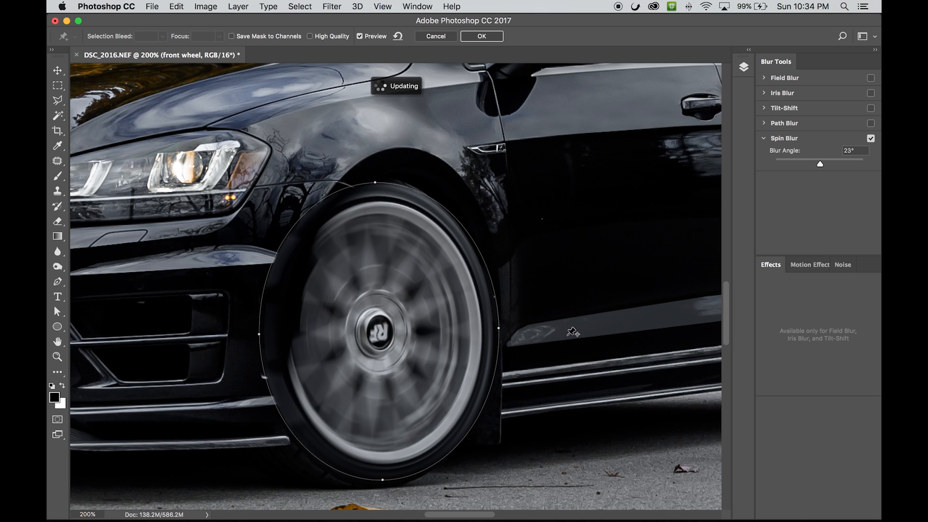
{"action": "key", "text": "super+minus"}
{"action": "key", "text": "super+minus"}
{"action": "key", "text": "super+minus"}
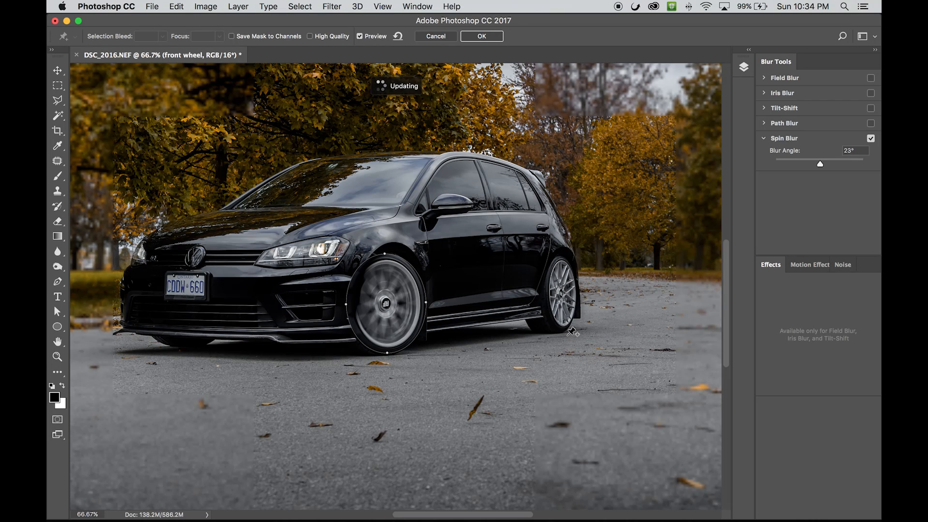
Stretch the blur ellipse slightly in height to the tyre's outer edge and apply the Spin Blur
{"action": "key", "text": "super+equal"}
{"action": "key", "text": "super+equal"}
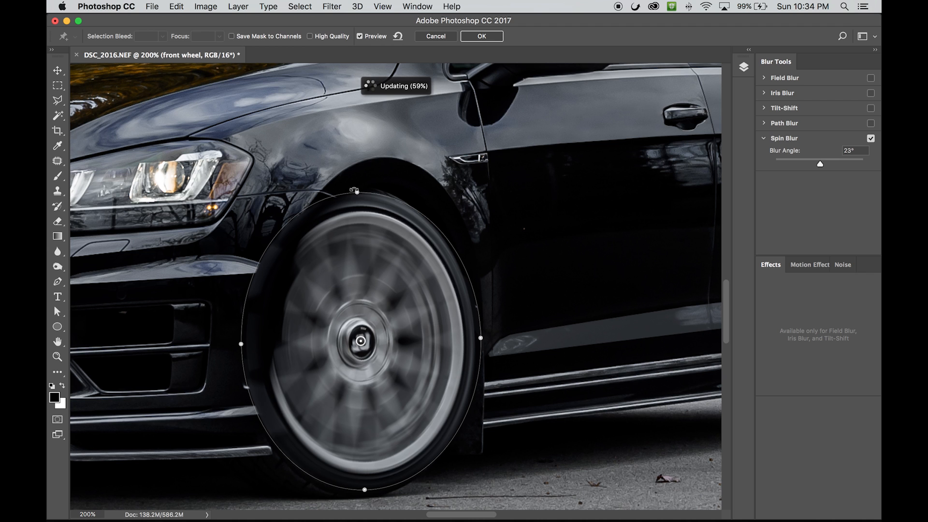
{"action": "left_click_drag", "start_coordinate": [355, 187], "coordinate": [354, 186]}
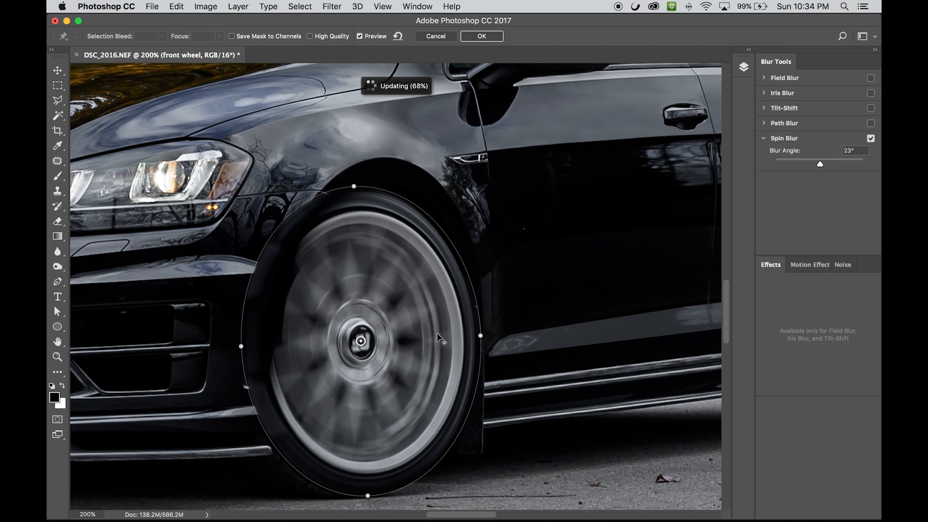
{"action": "key", "text": "super+minus"}
{"action": "key", "text": "super+plus"}
{"action": "key", "text": "super+minus"}
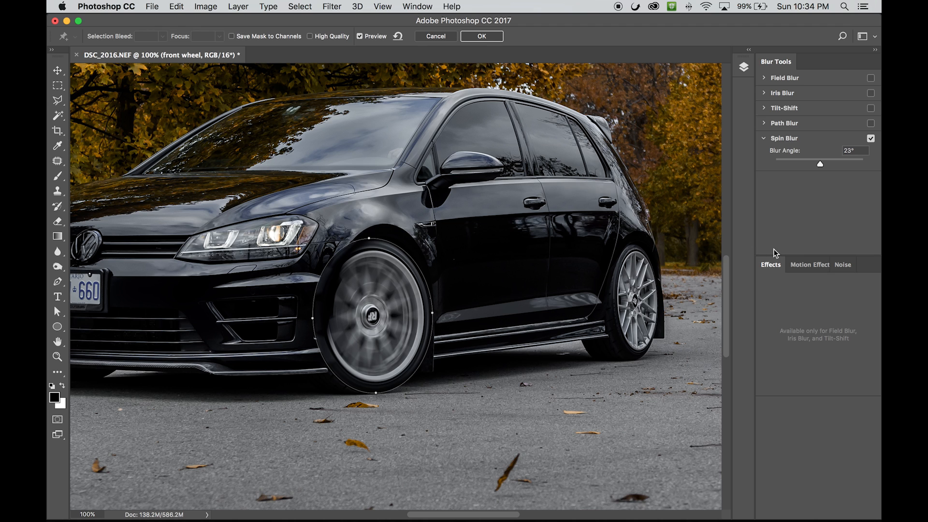
{"action": "mouse_move", "coordinate": [406, 314]}
{"action": "left_click", "coordinate": [482, 36]}
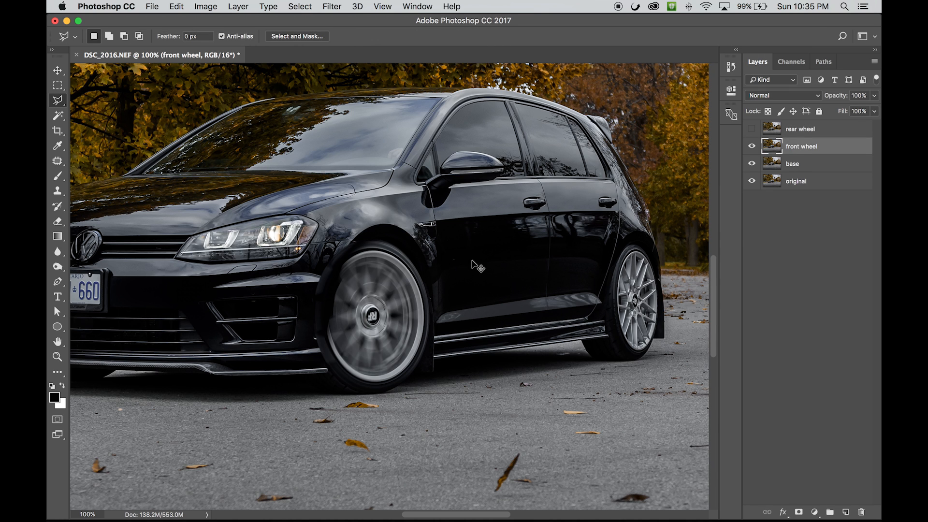
Examine the blurred front wheel close up and at normal view size
{"action": "key", "text": "super+plus"}
{"action": "key", "text": "super+plus"}
{"action": "key", "text": "super+minus"}
{"action": "key", "text": "super+minus"}
{"action": "key", "text": "super+plus"}
{"action": "key", "text": "super+minus"}
{"action": "key", "text": "super+minus"}
{"action": "key", "text": "super+plus"}
{"action": "key", "text": "super+plus"}
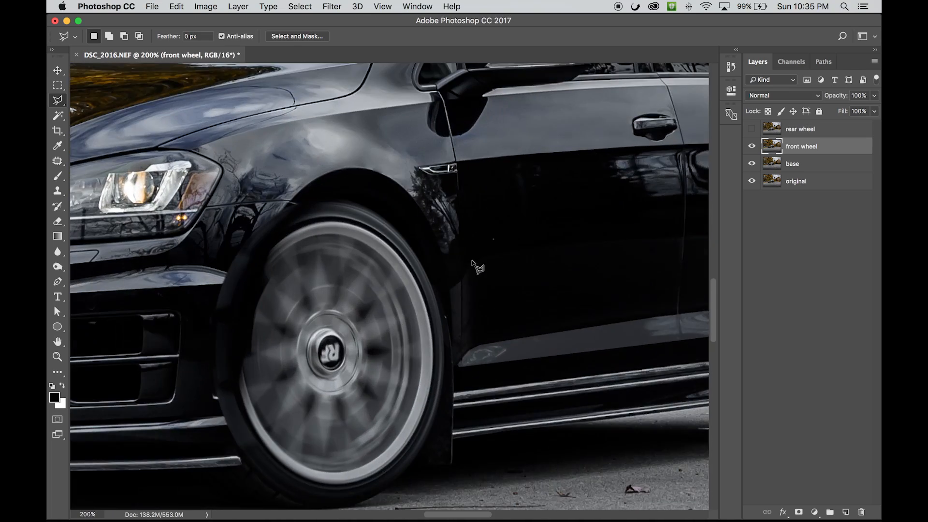
{"action": "key", "text": "super+minus"}
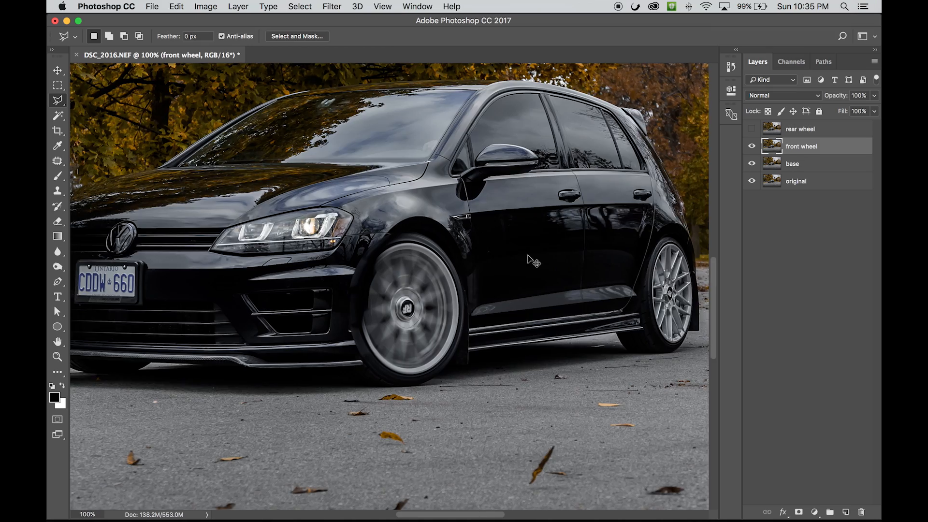
Add a layer mask to the front wheel layer and brush black over the blur spilling onto the bumper and wheel arch
{"action": "key", "text": "super+plus"}
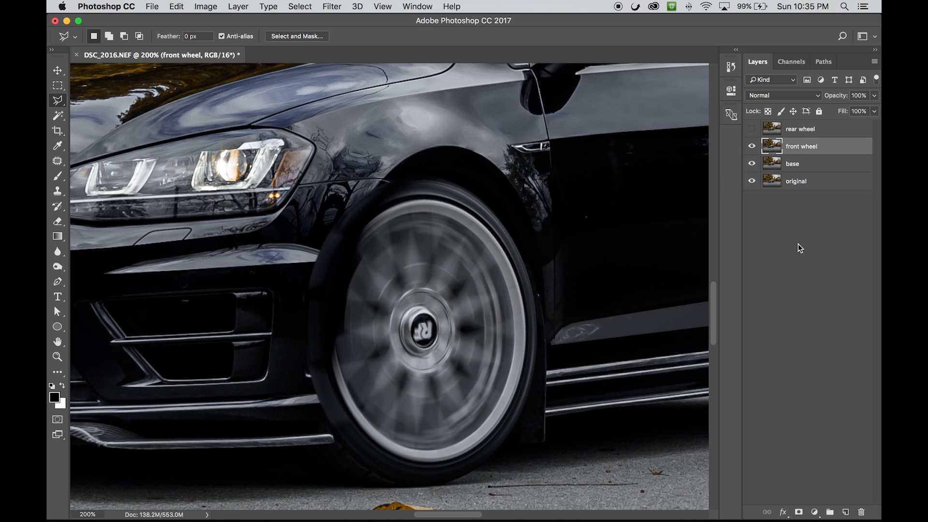
{"action": "left_click", "coordinate": [799, 513]}
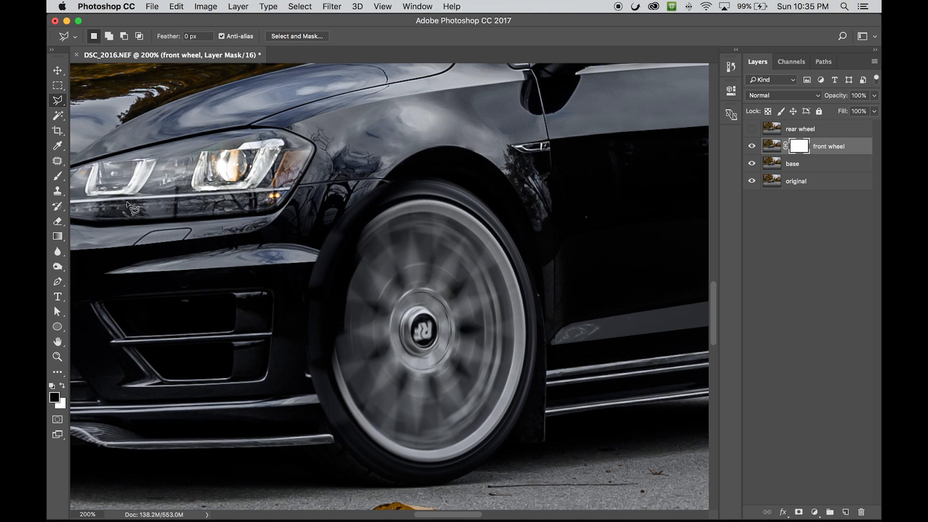
{"action": "left_click", "coordinate": [57, 175]}
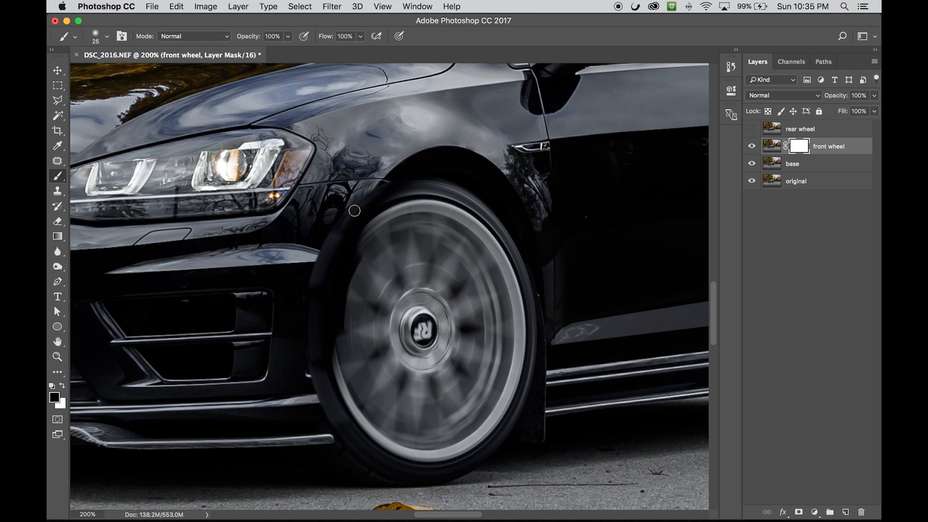
{"action": "mouse_move", "coordinate": [341, 215]}
{"action": "left_mouse_down"}
{"action": "mouse_move", "coordinate": [334, 238]}
{"action": "mouse_move", "coordinate": [368, 189]}
{"action": "mouse_move", "coordinate": [334, 249]}
{"action": "mouse_move", "coordinate": [346, 210]}
{"action": "mouse_move", "coordinate": [311, 266]}
{"action": "mouse_move", "coordinate": [324, 240]}
{"action": "mouse_move", "coordinate": [321, 272]}
{"action": "mouse_move", "coordinate": [332, 230]}
{"action": "mouse_move", "coordinate": [323, 269]}
{"action": "mouse_move", "coordinate": [341, 225]}
{"action": "mouse_move", "coordinate": [331, 269]}
{"action": "mouse_move", "coordinate": [346, 230]}
{"action": "mouse_move", "coordinate": [306, 291]}
{"action": "mouse_move", "coordinate": [316, 297]}
{"action": "mouse_move", "coordinate": [345, 227]}
{"action": "mouse_move", "coordinate": [312, 349]}
{"action": "mouse_move", "coordinate": [308, 339]}
{"action": "mouse_move", "coordinate": [309, 367]}
{"action": "mouse_move", "coordinate": [305, 327]}
{"action": "mouse_move", "coordinate": [318, 398]}
{"action": "mouse_move", "coordinate": [321, 359]}
{"action": "mouse_move", "coordinate": [322, 386]}
{"action": "mouse_move", "coordinate": [334, 345]}
{"action": "mouse_move", "coordinate": [336, 379]}
{"action": "mouse_move", "coordinate": [340, 294]}
{"action": "mouse_move", "coordinate": [363, 223]}
{"action": "mouse_move", "coordinate": [342, 272]}
{"action": "mouse_move", "coordinate": [376, 200]}
{"action": "mouse_move", "coordinate": [326, 326]}
{"action": "mouse_move", "coordinate": [333, 439]}
{"action": "left_mouse_up"}
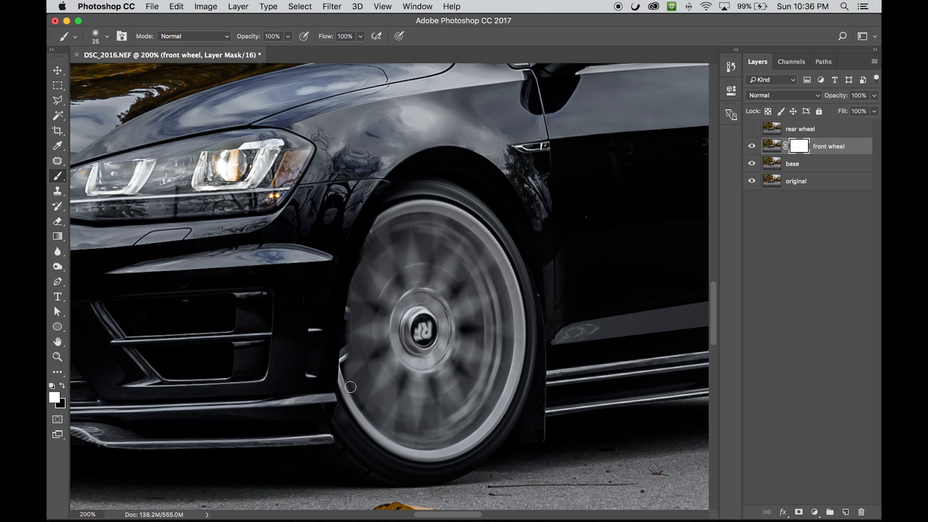
Refine the front wheel mask along the rim and bumper edge, restoring blur with white and hiding spill with black
{"action": "mouse_move", "coordinate": [351, 386]}
{"action": "left_mouse_down"}
{"action": "mouse_move", "coordinate": [350, 304]}
{"action": "mouse_move", "coordinate": [340, 392]}
{"action": "mouse_move", "coordinate": [353, 369]}
{"action": "left_mouse_up"}
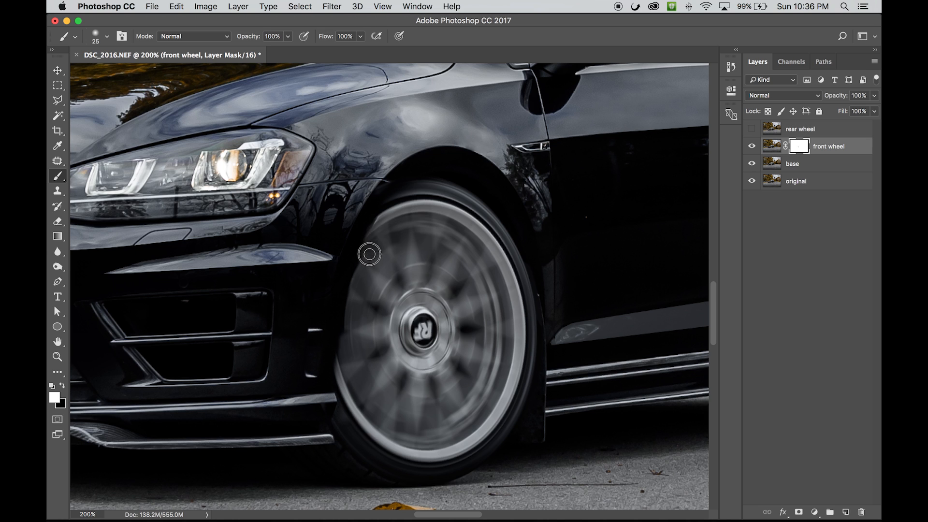
{"action": "mouse_move", "coordinate": [371, 240]}
{"action": "left_mouse_down"}
{"action": "mouse_move", "coordinate": [348, 346]}
{"action": "mouse_move", "coordinate": [356, 275]}
{"action": "mouse_move", "coordinate": [348, 333]}
{"action": "mouse_move", "coordinate": [377, 250]}
{"action": "left_mouse_up"}
{"action": "left_click", "coordinate": [62, 385]}
{"action": "mouse_move", "coordinate": [341, 361]}
{"action": "left_mouse_down"}
{"action": "mouse_move", "coordinate": [327, 376]}
{"action": "mouse_move", "coordinate": [330, 346]}
{"action": "mouse_move", "coordinate": [323, 395]}
{"action": "mouse_move", "coordinate": [332, 339]}
{"action": "left_mouse_up"}
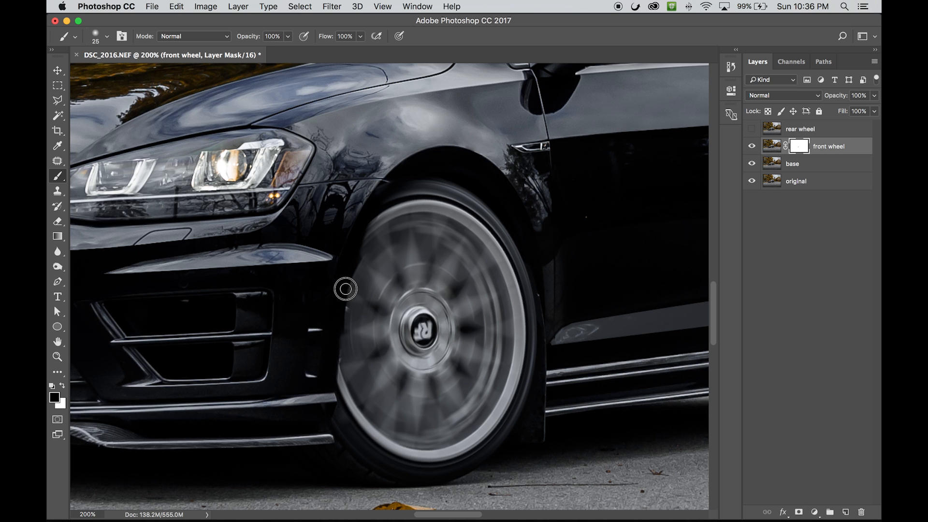
{"action": "left_click", "coordinate": [62, 385]}
{"action": "mouse_move", "coordinate": [368, 304]}
{"action": "left_mouse_down"}
{"action": "mouse_move", "coordinate": [366, 282]}
{"action": "mouse_move", "coordinate": [358, 294]}
{"action": "mouse_move", "coordinate": [357, 277]}
{"action": "mouse_move", "coordinate": [341, 372]}
{"action": "mouse_move", "coordinate": [356, 291]}
{"action": "left_mouse_up"}
Compare the front wheel with its blurred layer hidden and shown, and touch up the mask along the rim's upper front edge
{"action": "key", "text": "super+minus"}
{"action": "key", "text": "super+minus"}
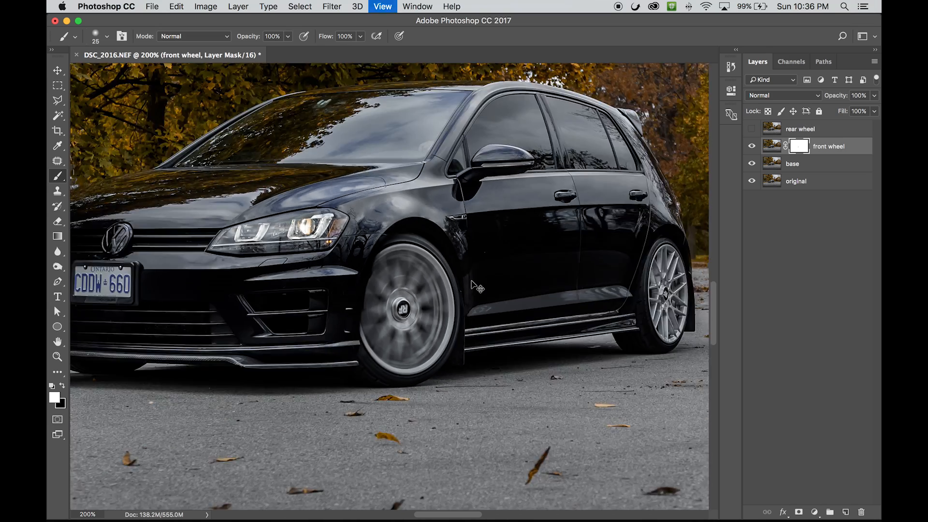
{"action": "key", "text": "super+plus"}
{"action": "key", "text": "super+plus"}
{"action": "key", "text": "super+plus"}
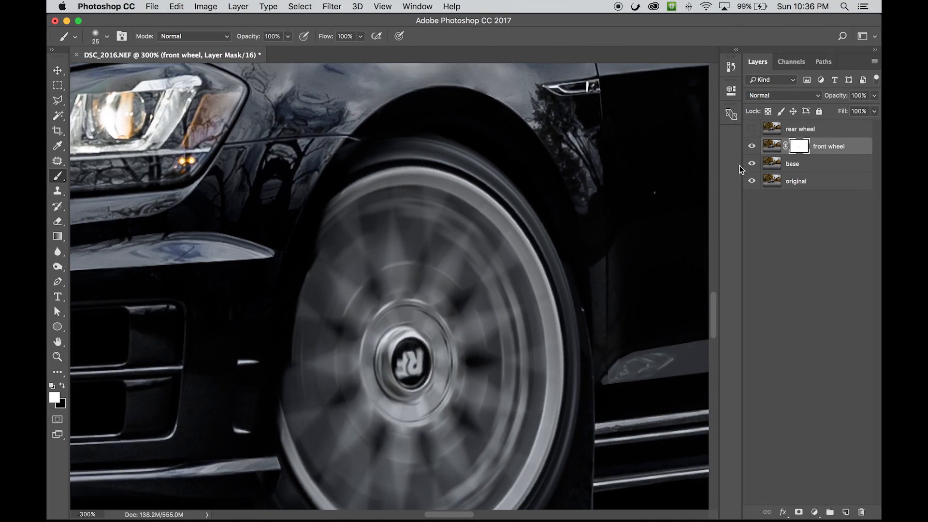
{"action": "left_click", "coordinate": [752, 146]}
{"action": "left_click", "coordinate": [751, 146]}
{"action": "left_click", "coordinate": [752, 146]}
{"action": "left_click", "coordinate": [751, 146]}
{"action": "mouse_move", "coordinate": [322, 258]}
{"action": "left_mouse_down"}
{"action": "mouse_move", "coordinate": [312, 270]}
{"action": "mouse_move", "coordinate": [321, 224]}
{"action": "mouse_move", "coordinate": [338, 213]}
{"action": "left_mouse_up"}
Examine the masked front wheel at several magnifications and compare it with the blurred layer hidden and shown
{"action": "key", "text": "super+minus"}
{"action": "key", "text": "super+minus"}
{"action": "key", "text": "super+minus"}
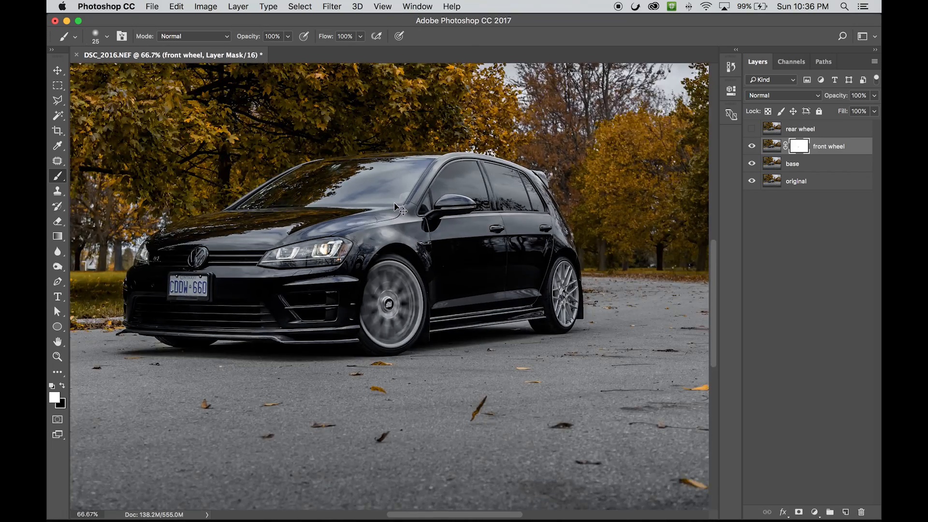
{"action": "key", "text": "super+minus"}
{"action": "key", "text": "super+plus"}
{"action": "key", "text": "super+plus"}
{"action": "key", "text": "super+minus"}
{"action": "key", "text": "super+plus"}
{"action": "key", "text": "super+plus"}
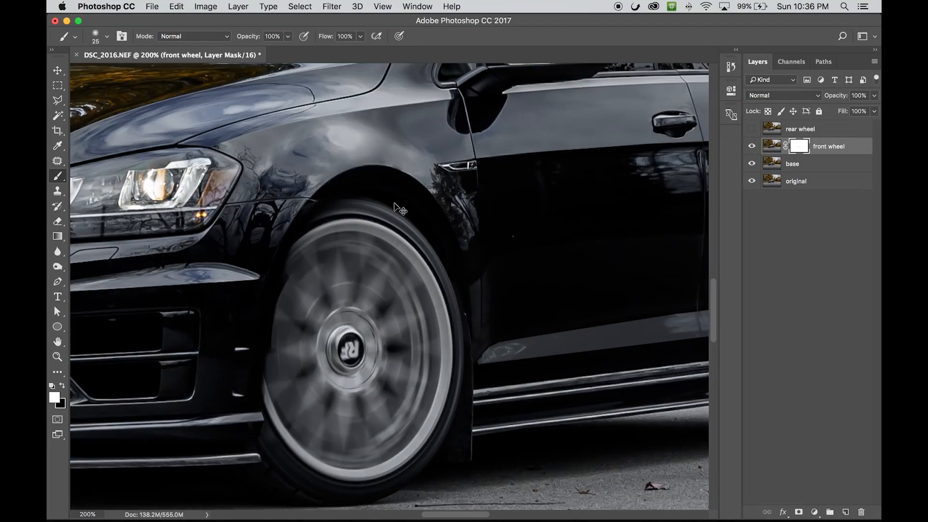
{"action": "key", "text": "super+minus"}
{"action": "key", "text": "super+minus"}
{"action": "key", "text": "super+minus"}
{"action": "key", "text": "super+plus"}
{"action": "key", "text": "super+plus"}
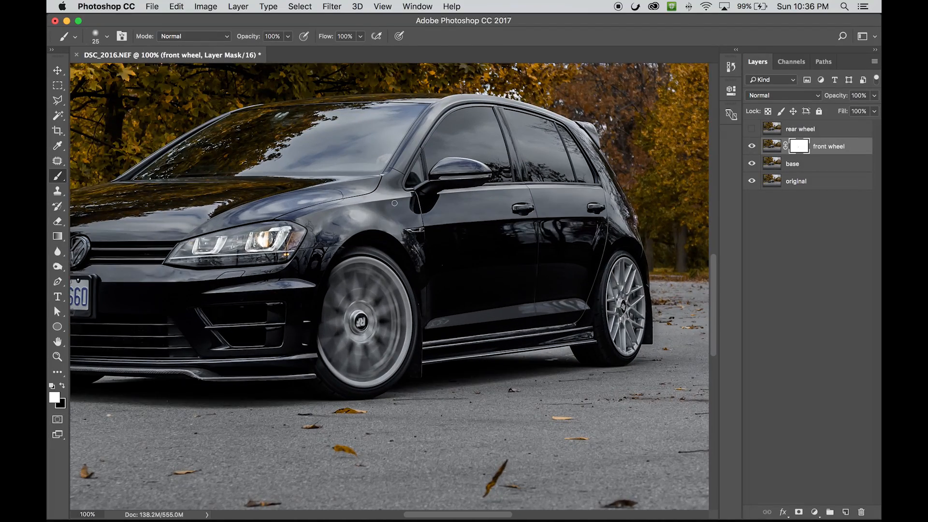
{"action": "left_click_drag", "start_coordinate": [397, 353], "coordinate": [336, 347]}
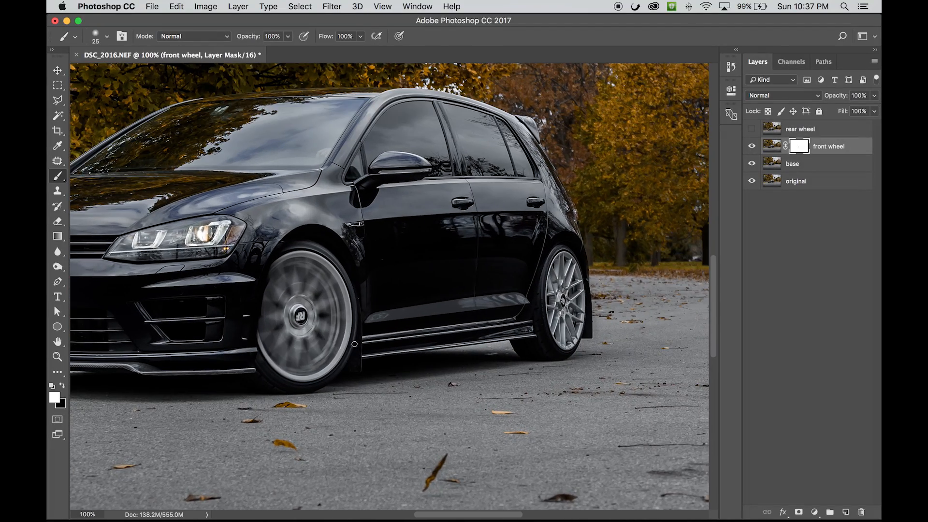
{"action": "left_click", "coordinate": [751, 147]}
{"action": "left_click", "coordinate": [751, 147]}
{"action": "left_click", "coordinate": [751, 147]}
{"action": "left_click", "coordinate": [751, 147]}
{"action": "left_click", "coordinate": [752, 147]}
{"action": "left_click", "coordinate": [751, 147]}
Mask out the blur under the front fender with black and restore the top edge of the tyre with white
{"action": "left_click", "coordinate": [62, 385]}
{"action": "key", "text": "super+plus"}
{"action": "key", "text": "super+plus"}
{"action": "left_click_drag", "start_coordinate": [277, 241], "coordinate": [471, 250]}
{"action": "mouse_move", "coordinate": [277, 163]}
{"action": "left_mouse_down"}
{"action": "mouse_move", "coordinate": [292, 155]}
{"action": "mouse_move", "coordinate": [245, 193]}
{"action": "mouse_move", "coordinate": [325, 143]}
{"action": "left_mouse_up"}
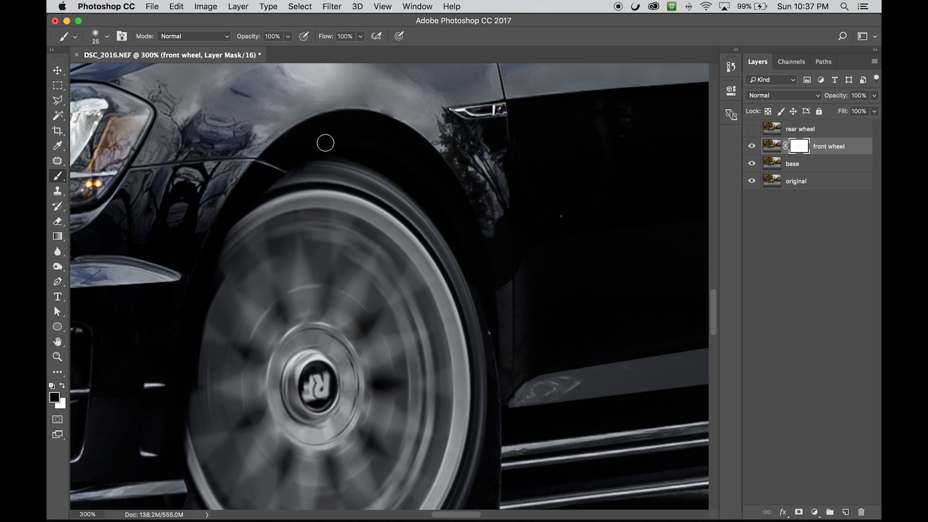
{"action": "left_click", "coordinate": [62, 385]}
{"action": "left_click_drag", "start_coordinate": [296, 182], "coordinate": [329, 167]}
Compare the whole car at 100% with the front wheel layer hidden and shown
{"action": "key", "text": "super+1"}
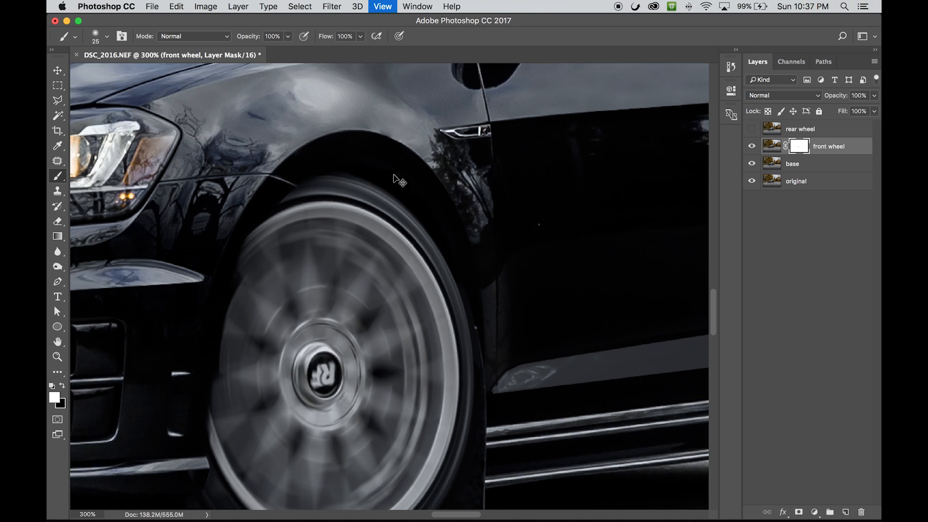
{"action": "left_click", "coordinate": [752, 146]}
{"action": "left_click", "coordinate": [752, 146]}
{"action": "left_click", "coordinate": [752, 146]}
{"action": "left_click", "coordinate": [752, 146]}
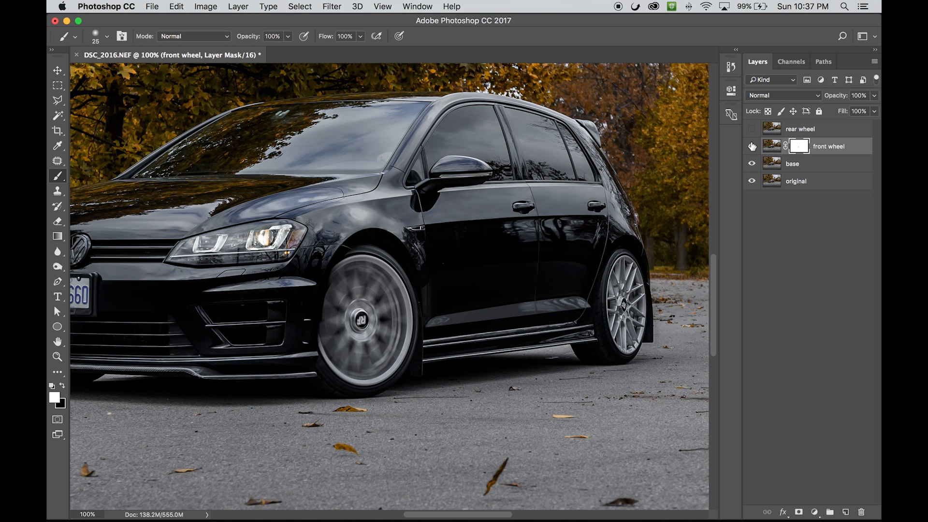
{"action": "left_click", "coordinate": [752, 146]}
{"action": "left_click", "coordinate": [752, 146]}
{"action": "left_click", "coordinate": [752, 146]}
{"action": "left_click", "coordinate": [752, 146]}
{"action": "left_click", "coordinate": [752, 146]}
{"action": "left_click", "coordinate": [752, 146]}
Show and select the rear wheel layer and start a Spin Blur on it
{"action": "left_click", "coordinate": [752, 130]}
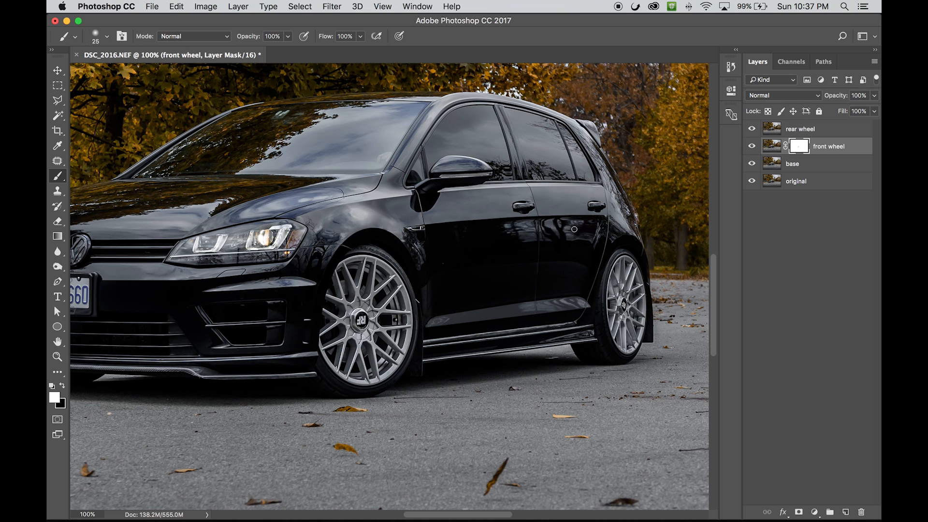
{"action": "key", "text": "super+equal"}
{"action": "left_click_drag", "start_coordinate": [575, 239], "coordinate": [396, 247]}
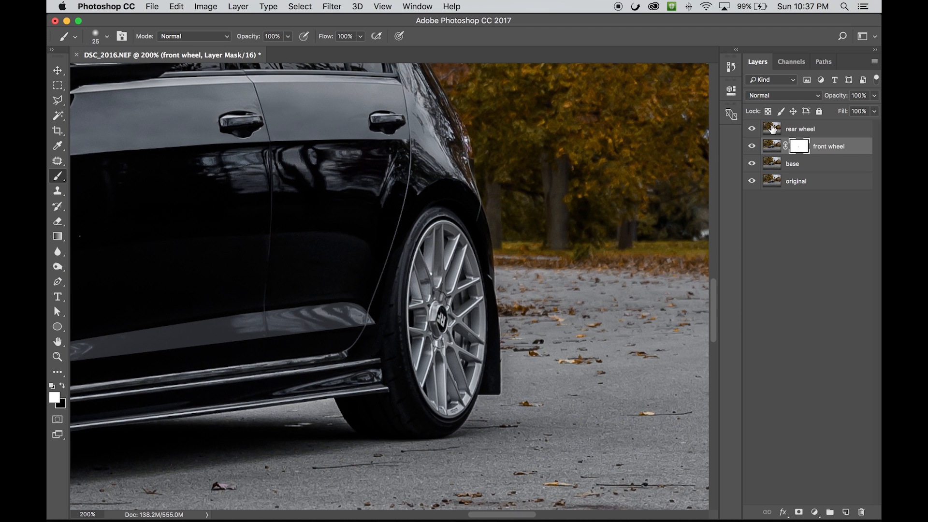
{"action": "left_click", "coordinate": [772, 128]}
{"action": "left_click", "coordinate": [321, 6]}
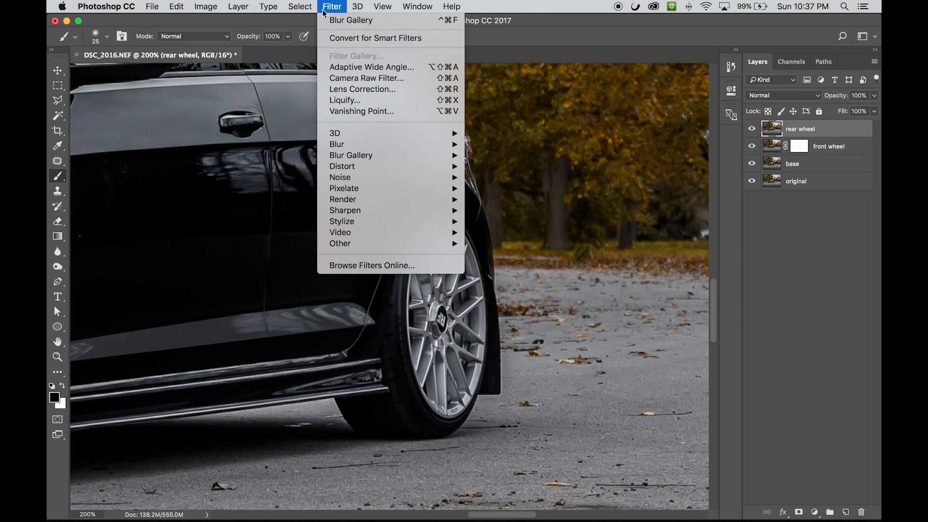
{"action": "mouse_move", "coordinate": [403, 159]}
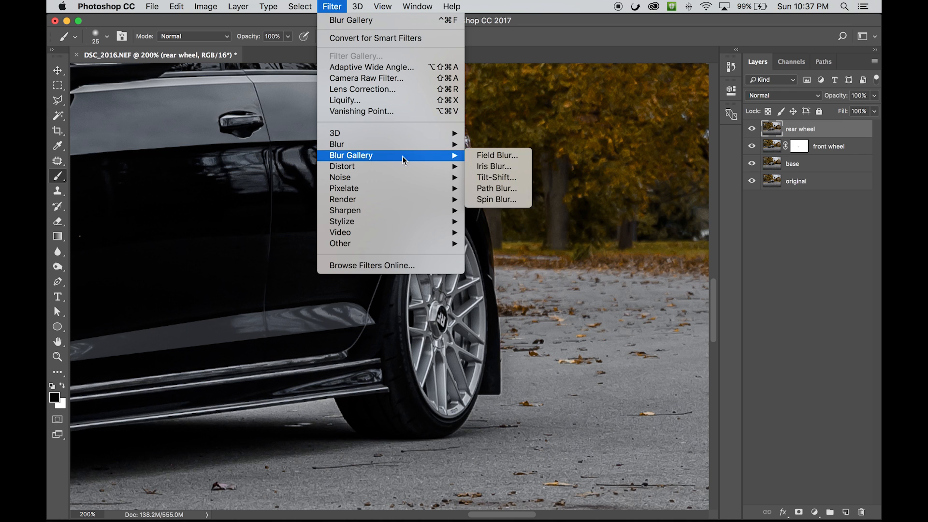
{"action": "left_click", "coordinate": [494, 199]}
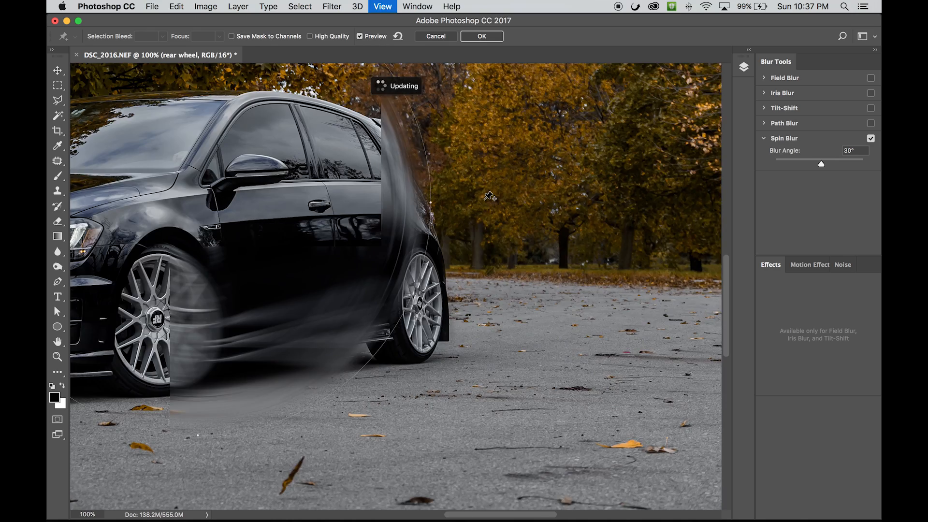
Place a 15° spin blur and centre it on the rear wheel's hub
{"action": "key", "text": "super+minus"}
{"action": "key", "text": "super+minus"}
{"action": "left_click_drag", "start_coordinate": [206, 88], "coordinate": [279, 187]}
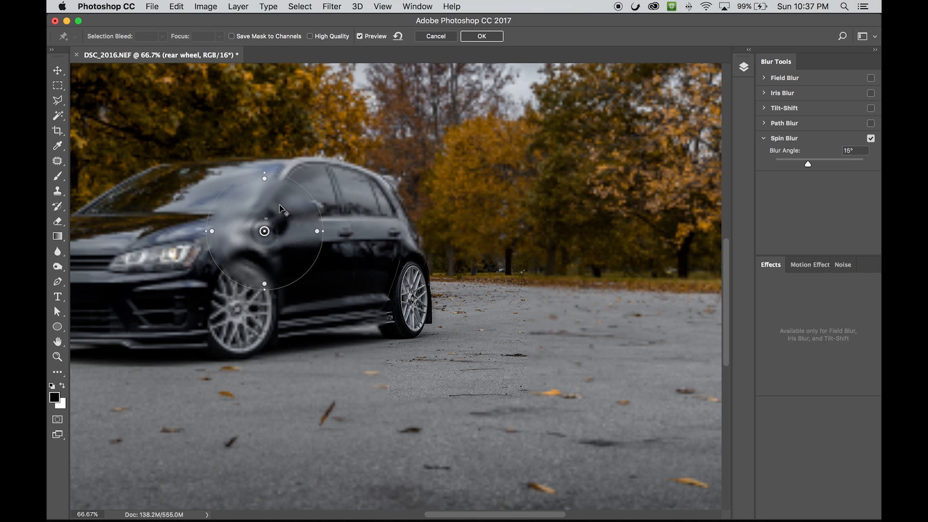
{"action": "left_click_drag", "start_coordinate": [264, 231], "coordinate": [430, 270]}
{"action": "key", "text": "super+equal"}
{"action": "key", "text": "super+equal"}
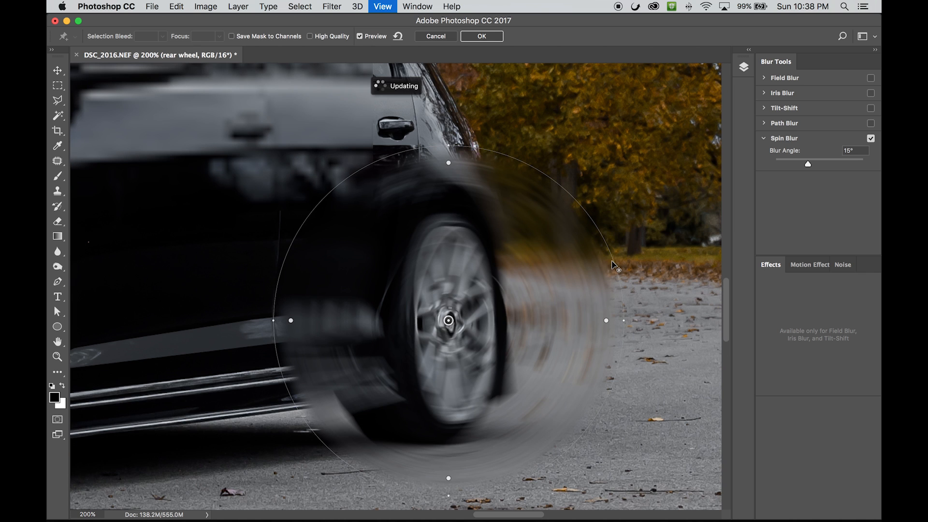
Shrink and reshape the blur circle into a slightly tilted ellipse that follows the rear tyre's outline
{"action": "left_click_drag", "start_coordinate": [611, 257], "coordinate": [550, 274]}
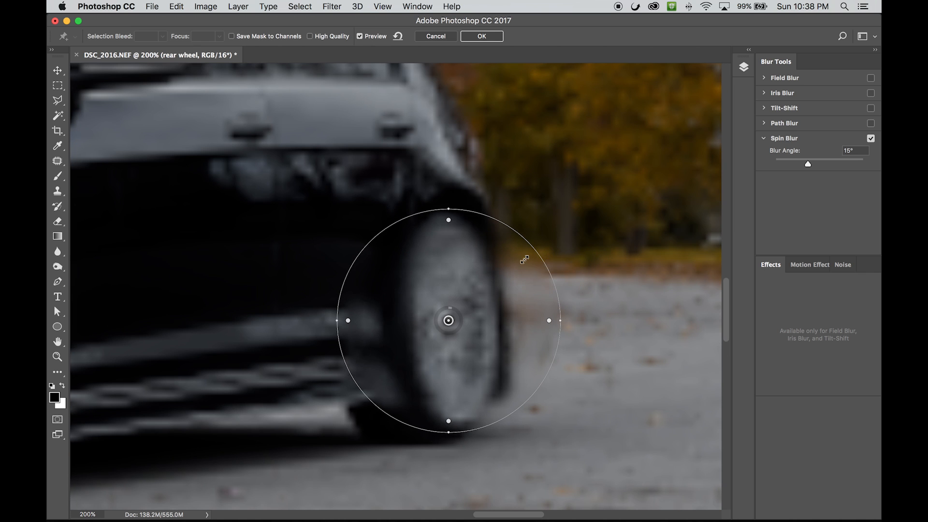
{"action": "mouse_move", "coordinate": [471, 337]}
{"action": "left_mouse_down"}
{"action": "mouse_move", "coordinate": [468, 346]}
{"action": "mouse_move", "coordinate": [488, 335]}
{"action": "left_mouse_up"}
{"action": "left_click_drag", "start_coordinate": [355, 322], "coordinate": [397, 320]}
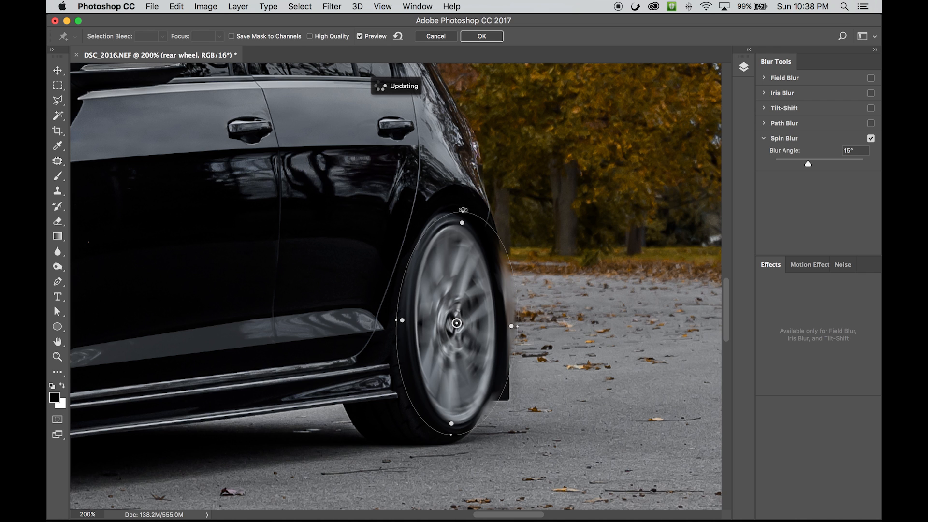
{"action": "left_click_drag", "start_coordinate": [464, 207], "coordinate": [455, 201]}
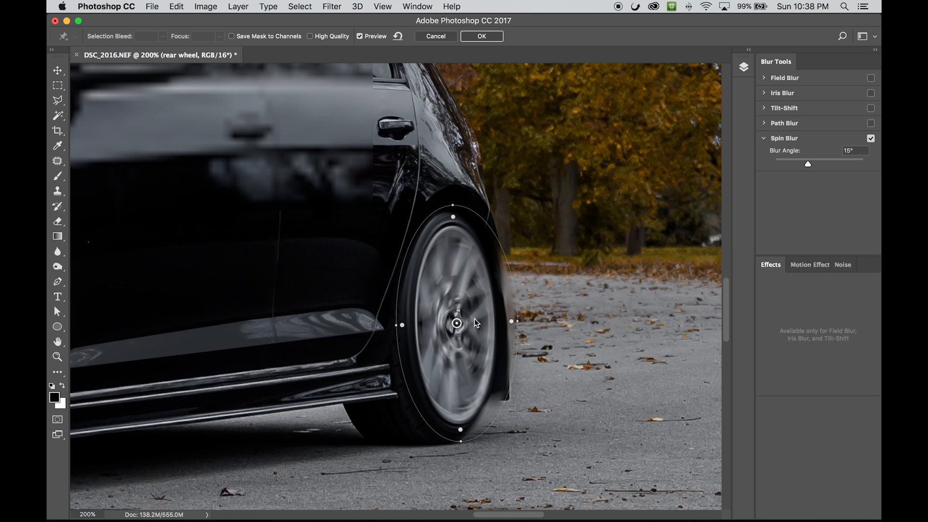
{"action": "left_click_drag", "start_coordinate": [511, 321], "coordinate": [506, 321]}
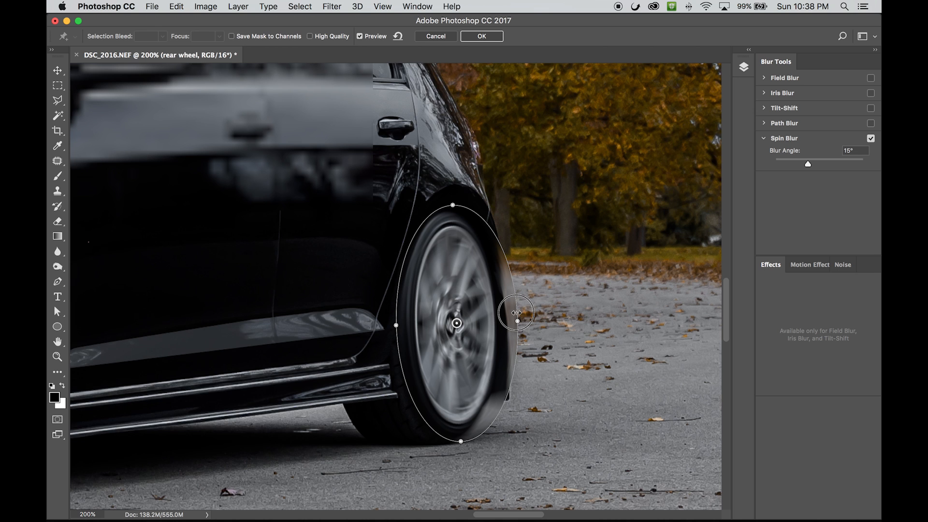
{"action": "left_click_drag", "start_coordinate": [515, 312], "coordinate": [516, 312]}
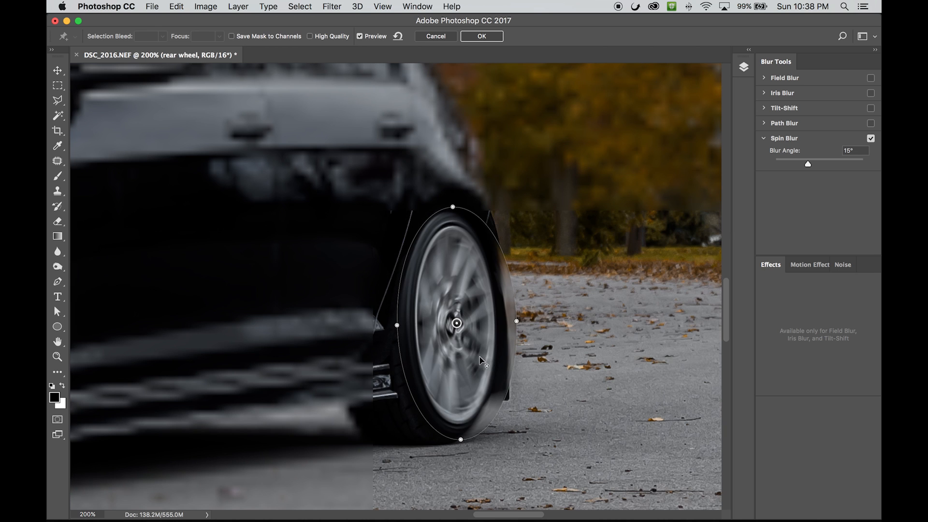
Fine-tune the position and centre of the rear wheel's blur ellipse, and apply the Spin Blur
{"action": "left_click_drag", "start_coordinate": [475, 362], "coordinate": [470, 363]}
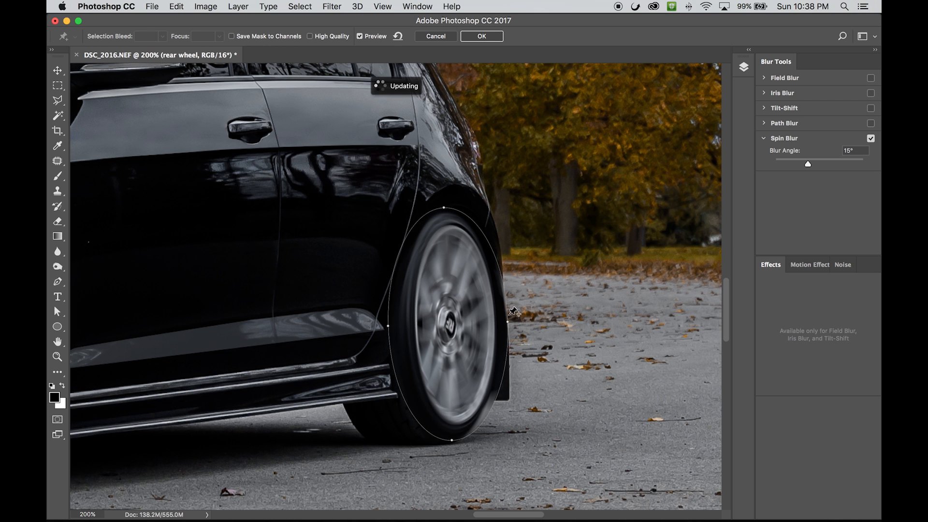
{"action": "left_click_drag", "start_coordinate": [476, 372], "coordinate": [476, 373]}
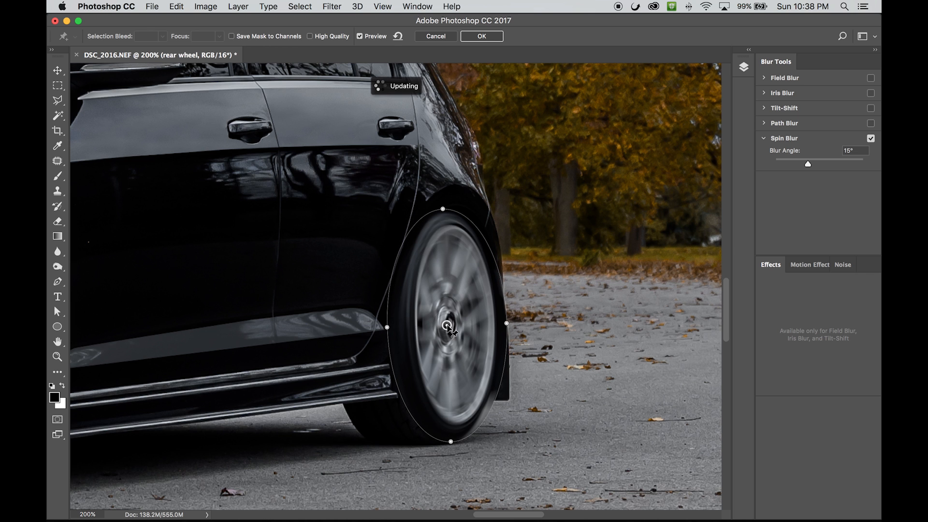
{"action": "left_click_drag", "start_coordinate": [447, 326], "coordinate": [454, 325]}
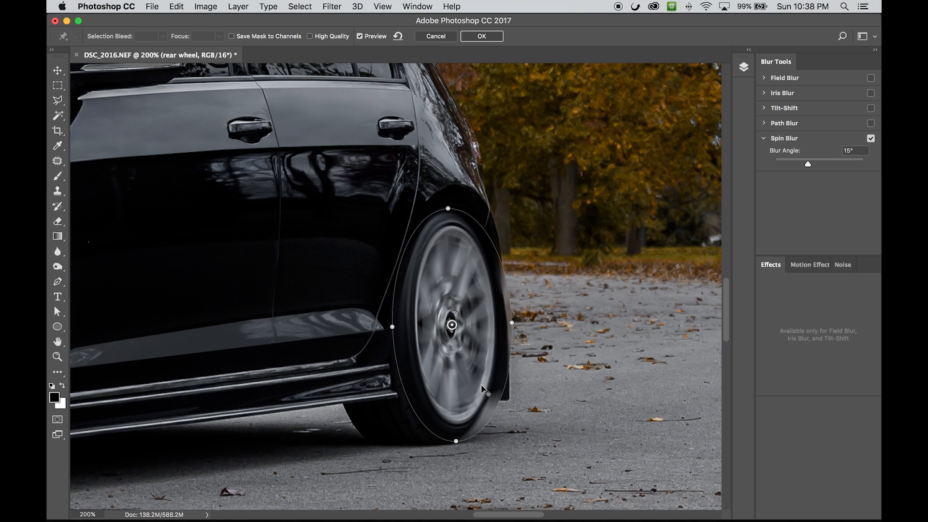
{"action": "left_click", "coordinate": [477, 39]}
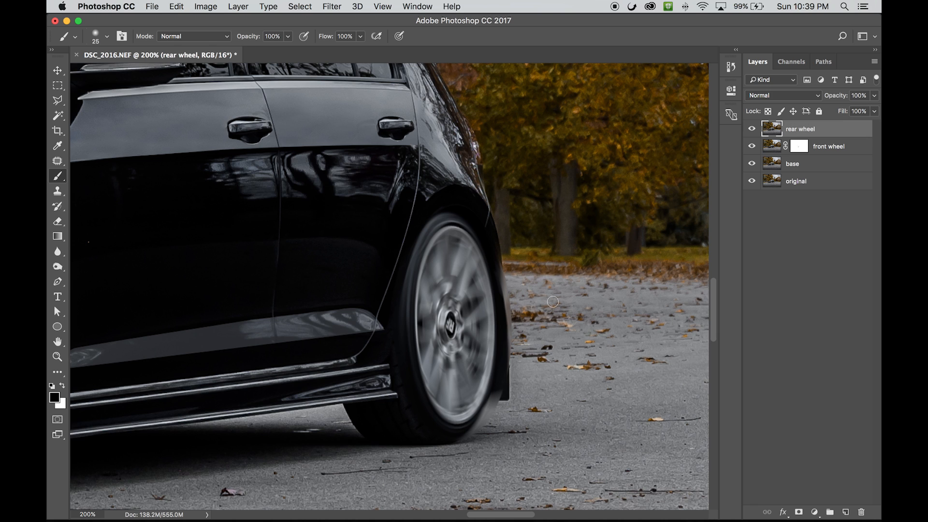
Add a layer mask to the rear wheel layer and brush black over the blur spilling onto the mud flap and road
{"action": "left_click", "coordinate": [798, 513]}
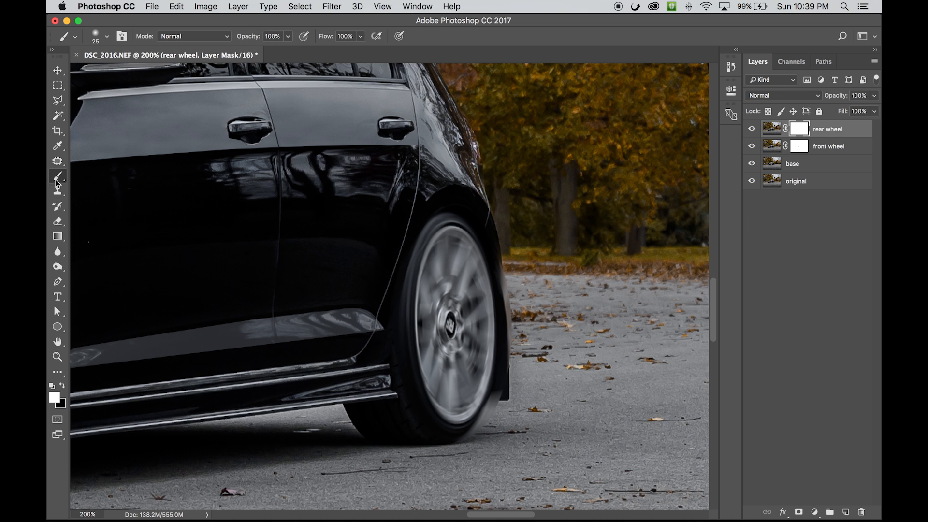
{"action": "left_click", "coordinate": [63, 387]}
{"action": "mouse_move", "coordinate": [501, 267]}
{"action": "left_mouse_down"}
{"action": "mouse_move", "coordinate": [510, 367]}
{"action": "mouse_move", "coordinate": [510, 337]}
{"action": "mouse_move", "coordinate": [494, 410]}
{"action": "mouse_move", "coordinate": [500, 394]}
{"action": "mouse_move", "coordinate": [461, 448]}
{"action": "mouse_move", "coordinate": [493, 436]}
{"action": "mouse_move", "coordinate": [474, 457]}
{"action": "mouse_move", "coordinate": [421, 473]}
{"action": "mouse_move", "coordinate": [476, 469]}
{"action": "left_mouse_up"}
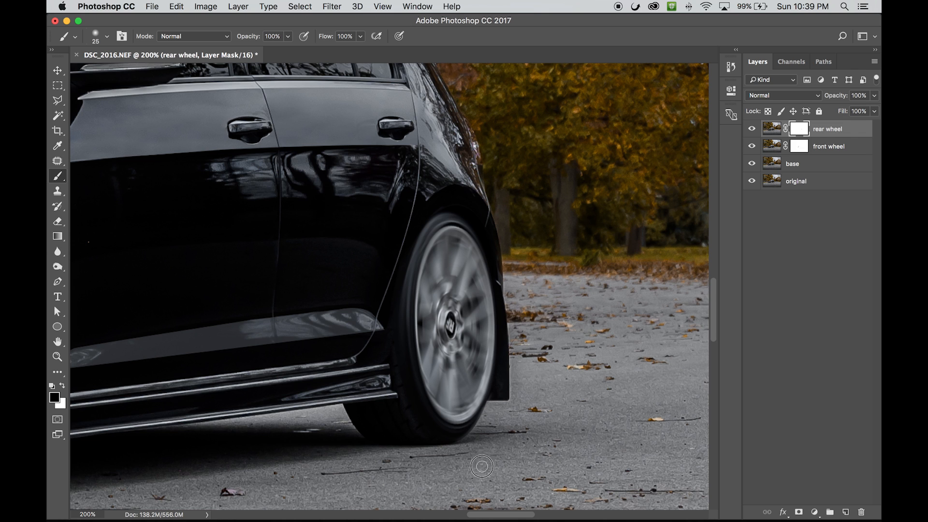
Mask out blur spill on the body ahead of the rear wheel and restore the tyre's front edge with white
{"action": "mouse_move", "coordinate": [381, 286]}
{"action": "left_mouse_down"}
{"action": "mouse_move", "coordinate": [424, 203]}
{"action": "mouse_move", "coordinate": [395, 262]}
{"action": "mouse_move", "coordinate": [389, 385]}
{"action": "mouse_move", "coordinate": [383, 278]}
{"action": "mouse_move", "coordinate": [416, 215]}
{"action": "mouse_move", "coordinate": [400, 271]}
{"action": "mouse_move", "coordinate": [435, 199]}
{"action": "mouse_move", "coordinate": [403, 251]}
{"action": "mouse_move", "coordinate": [394, 334]}
{"action": "mouse_move", "coordinate": [388, 292]}
{"action": "left_mouse_up"}
{"action": "left_click", "coordinate": [63, 385]}
{"action": "left_click_drag", "start_coordinate": [409, 321], "coordinate": [412, 264]}
Compare the car at 100% with the rear wheel layer hidden and shown
{"action": "key", "text": "super+minus"}
{"action": "key", "text": "super+minus"}
{"action": "key", "text": "super+minus"}
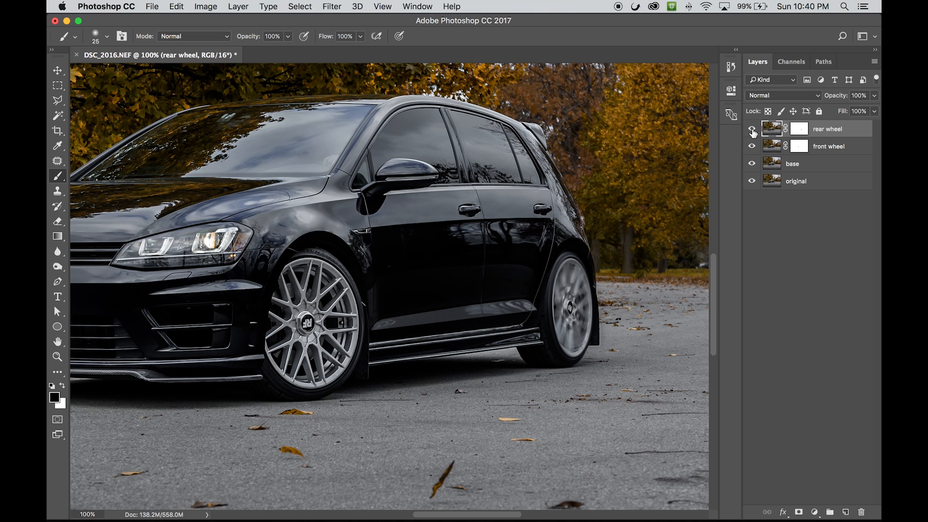
{"action": "left_click", "coordinate": [752, 130]}
{"action": "left_click", "coordinate": [752, 131]}
{"action": "left_click", "coordinate": [752, 130]}
{"action": "left_click", "coordinate": [752, 130]}
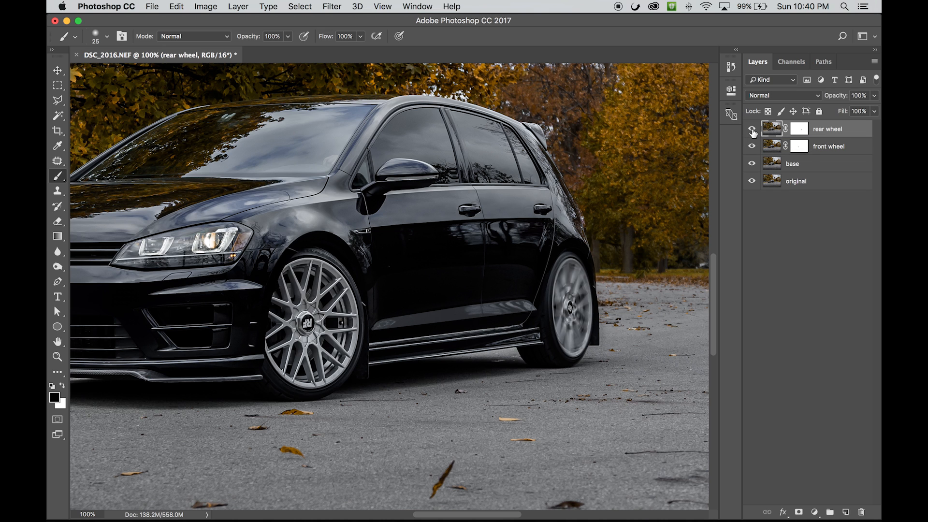
Copy a rectangular area around the rear wheel to a new layer and delete the full rear wheel layer
{"action": "left_click", "coordinate": [57, 85]}
{"action": "left_click_drag", "start_coordinate": [509, 218], "coordinate": [633, 392]}
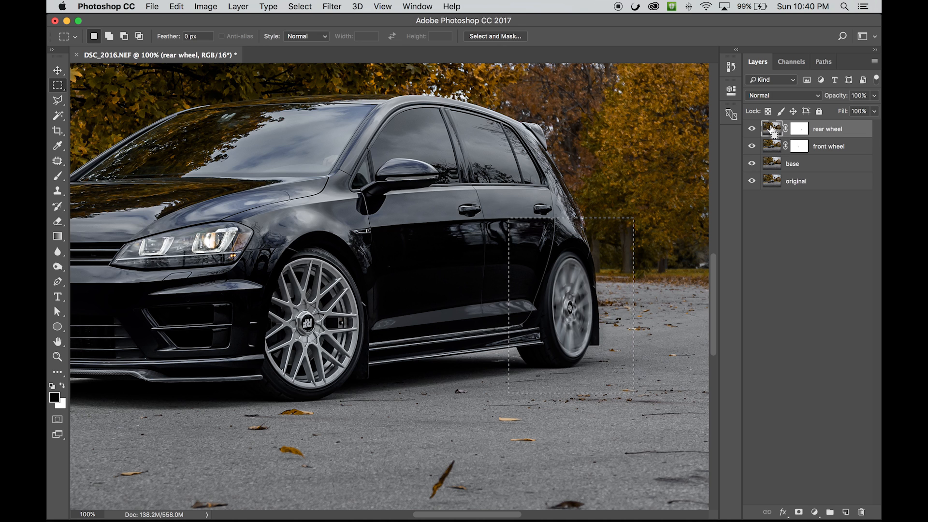
{"action": "key", "text": "super+j"}
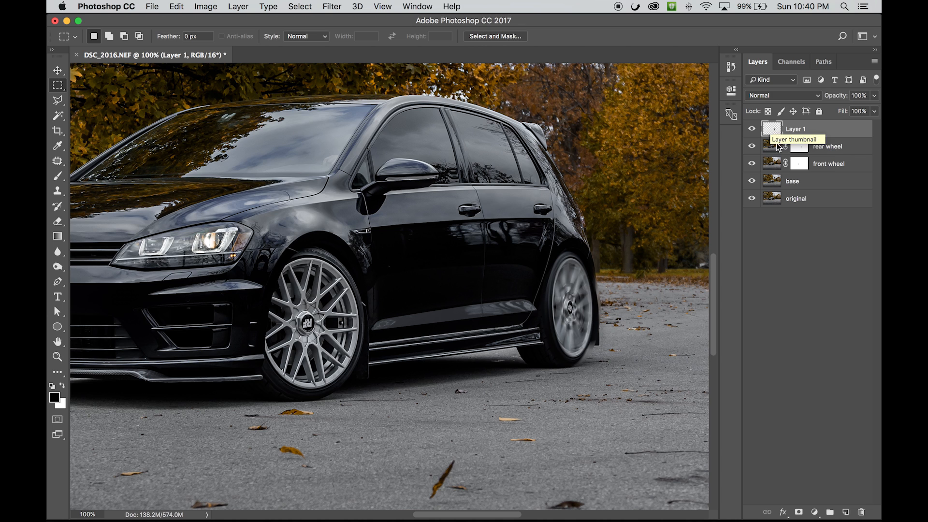
{"action": "left_click", "coordinate": [778, 144]}
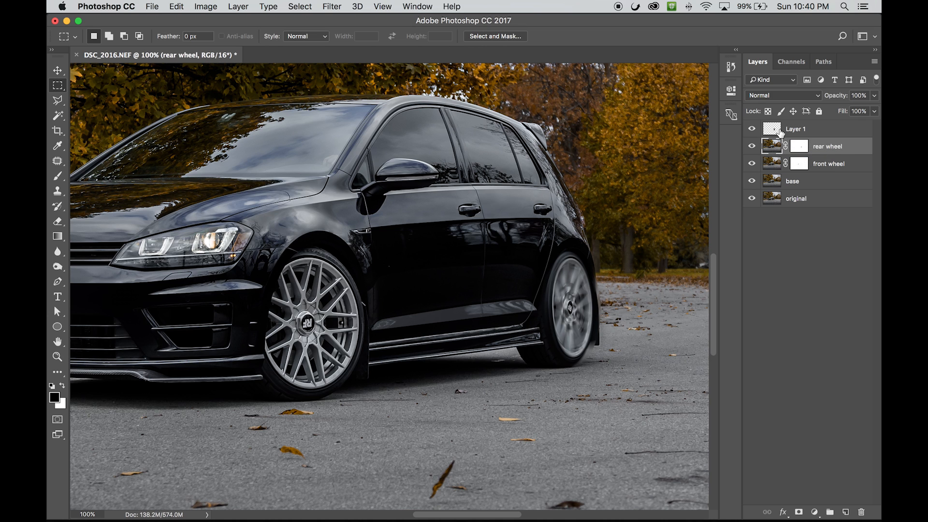
{"action": "key", "text": "super+e"}
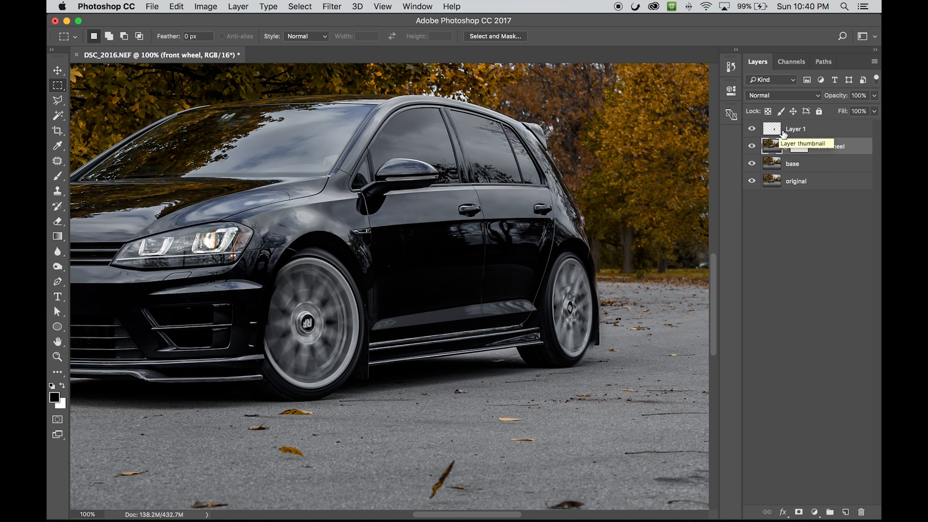
Erase the blur spill along the rear tyre and mud flap on Layer 1 with a soft 22 px eraser
{"action": "left_click", "coordinate": [773, 129]}
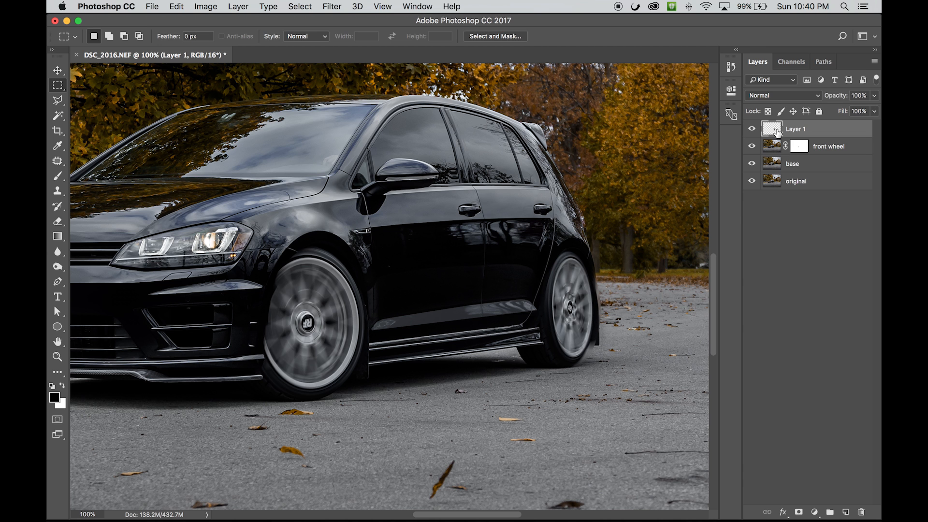
{"action": "key", "text": "super+equal"}
{"action": "scroll", "coordinate": [603, 190], "scroll_direction": "right", "scroll_amount": 3}
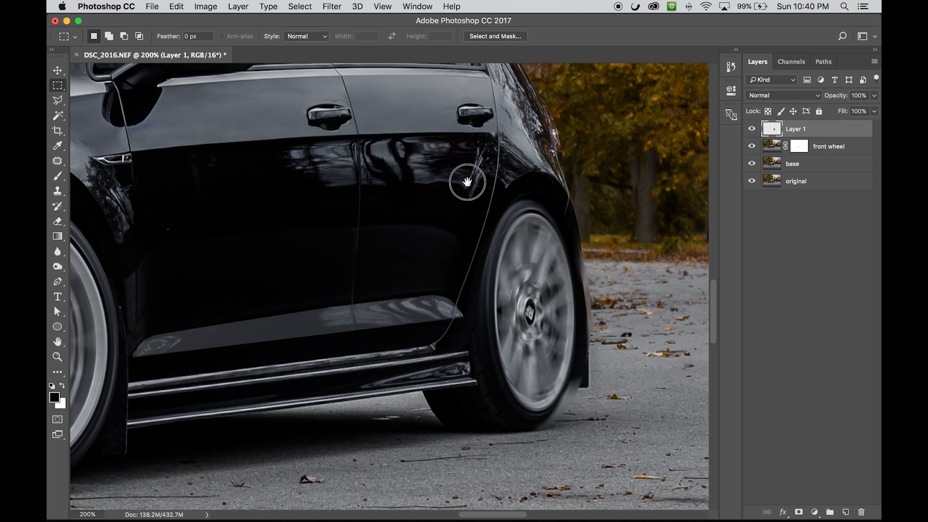
{"action": "left_click", "coordinate": [59, 205]}
{"action": "left_click", "coordinate": [57, 221]}
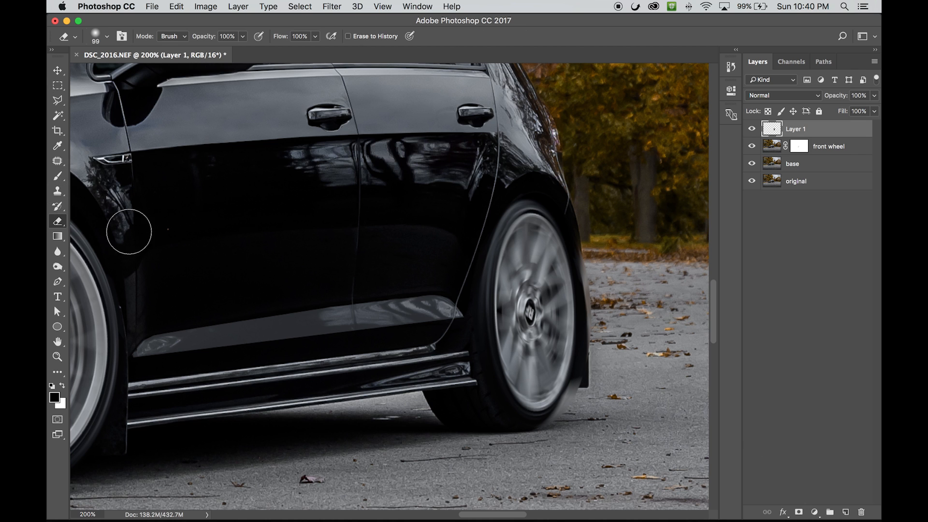
{"action": "mouse_move", "coordinate": [585, 283]}
{"action": "left_mouse_down"}
{"action": "mouse_move", "coordinate": [599, 269]}
{"action": "mouse_move", "coordinate": [611, 355]}
{"action": "mouse_move", "coordinate": [596, 402]}
{"action": "mouse_move", "coordinate": [565, 441]}
{"action": "mouse_move", "coordinate": [601, 416]}
{"action": "left_mouse_up"}
{"action": "right_click", "coordinate": [601, 416]}
{"action": "double_click", "coordinate": [713, 356]}
{"action": "type", "text": "22"}
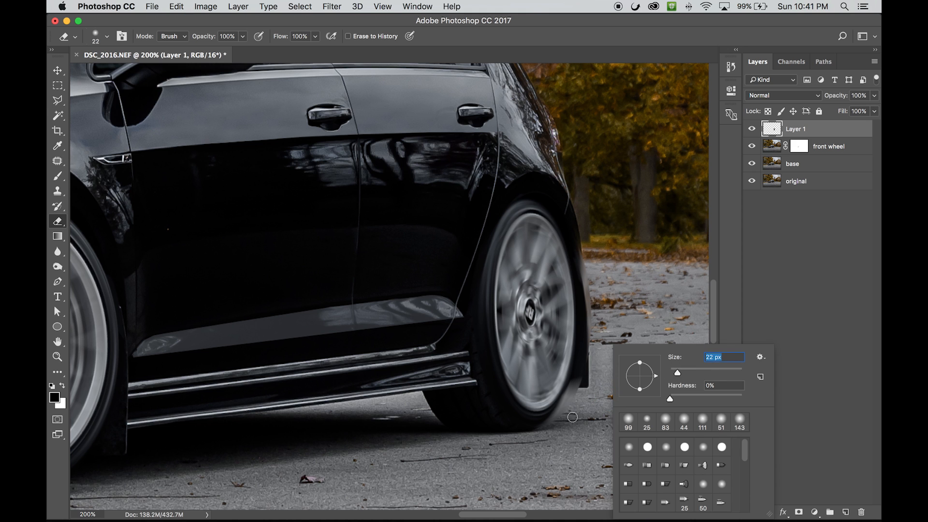
{"action": "key", "text": "Return"}
{"action": "mouse_move", "coordinate": [560, 417]}
{"action": "left_mouse_down"}
{"action": "mouse_move", "coordinate": [582, 354]}
{"action": "mouse_move", "coordinate": [584, 292]}
{"action": "mouse_move", "coordinate": [587, 301]}
{"action": "mouse_move", "coordinate": [574, 287]}
{"action": "mouse_move", "coordinate": [574, 230]}
{"action": "mouse_move", "coordinate": [583, 254]}
{"action": "mouse_move", "coordinate": [564, 202]}
{"action": "mouse_move", "coordinate": [571, 210]}
{"action": "mouse_move", "coordinate": [546, 180]}
{"action": "mouse_move", "coordinate": [574, 217]}
{"action": "mouse_move", "coordinate": [524, 184]}
{"action": "mouse_move", "coordinate": [492, 195]}
{"action": "mouse_move", "coordinate": [551, 180]}
{"action": "mouse_move", "coordinate": [577, 227]}
{"action": "mouse_move", "coordinate": [557, 196]}
{"action": "left_mouse_up"}
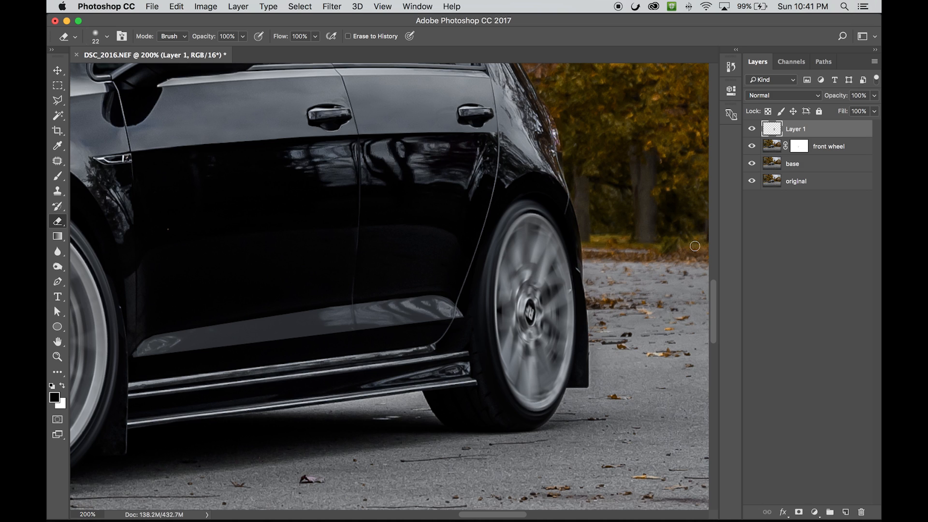
Compare the car with the front wheel layer hidden and shown
{"action": "key", "text": "super+minus"}
{"action": "key", "text": "super+minus"}
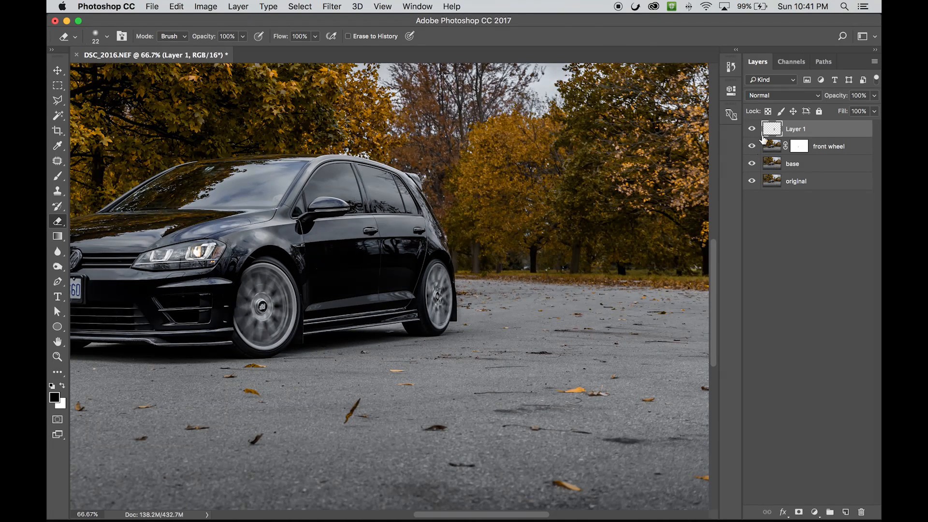
{"action": "left_click", "coordinate": [751, 146]}
{"action": "left_click", "coordinate": [751, 146]}
{"action": "left_click", "coordinate": [751, 146]}
{"action": "left_click", "coordinate": [752, 146]}
{"action": "left_click_drag", "start_coordinate": [461, 294], "coordinate": [537, 295]}
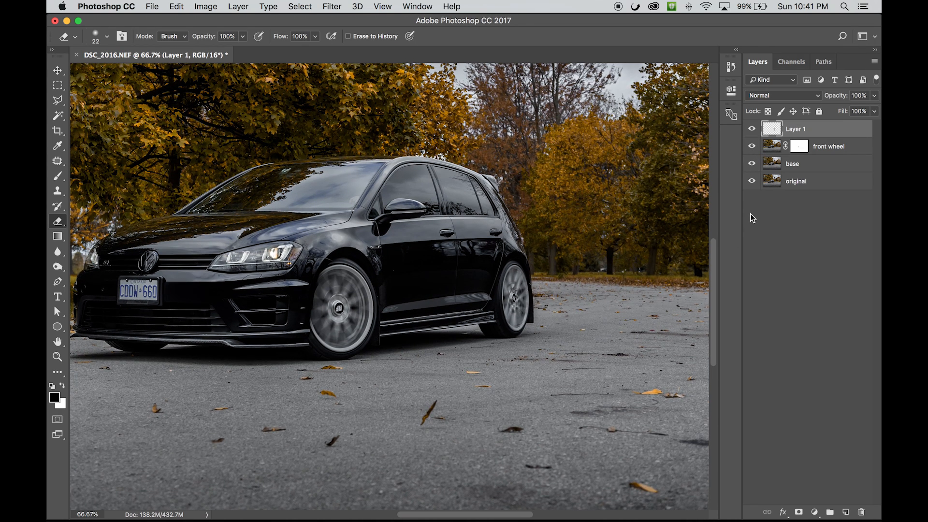
Merge Layer 1, the front wheel layer and the base layer into one layer above the original
{"action": "left_click", "coordinate": [815, 167], "text": "shift"}
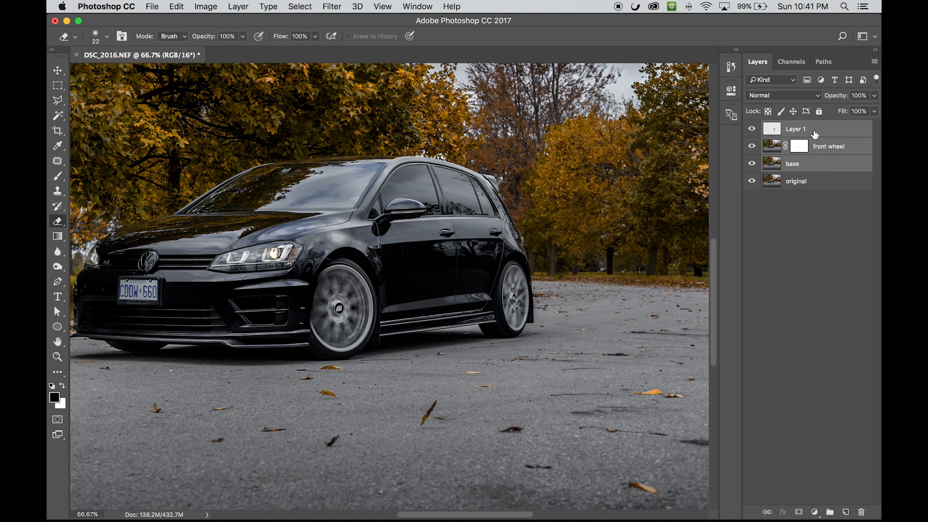
{"action": "right_click", "coordinate": [817, 133]}
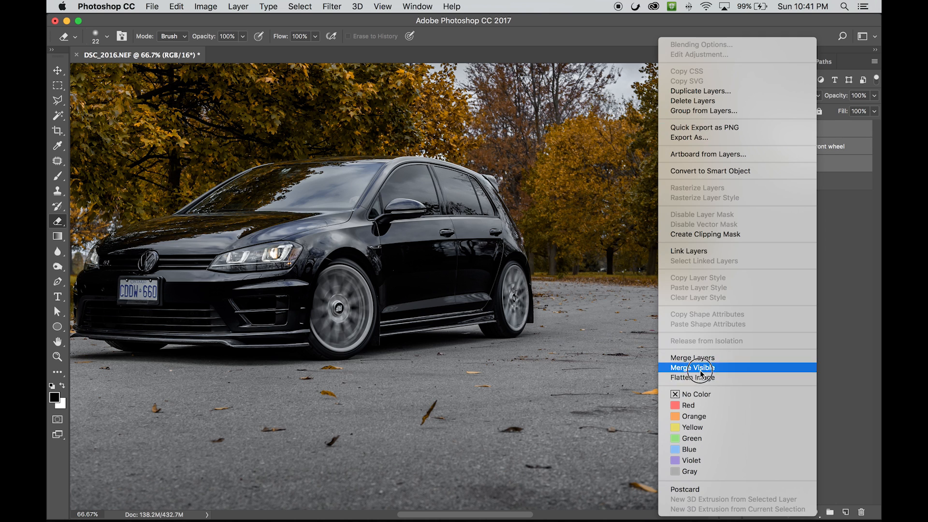
{"action": "left_click", "coordinate": [851, 243]}
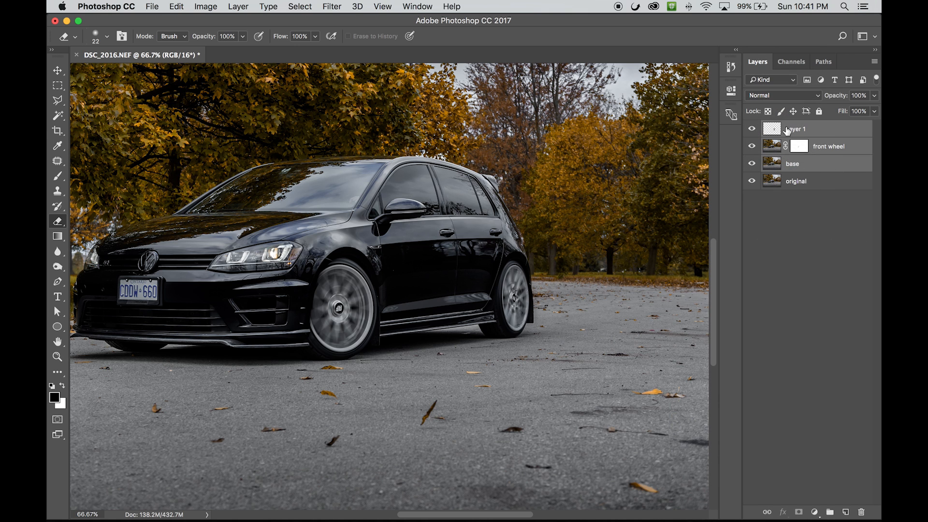
{"action": "right_click", "coordinate": [817, 132]}
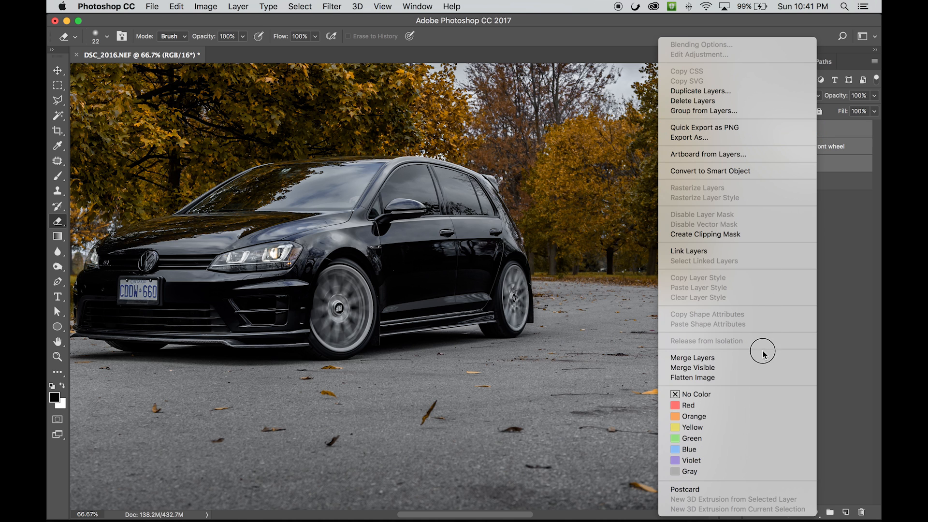
{"action": "key", "text": "Escape"}
{"action": "key", "text": "super+e"}
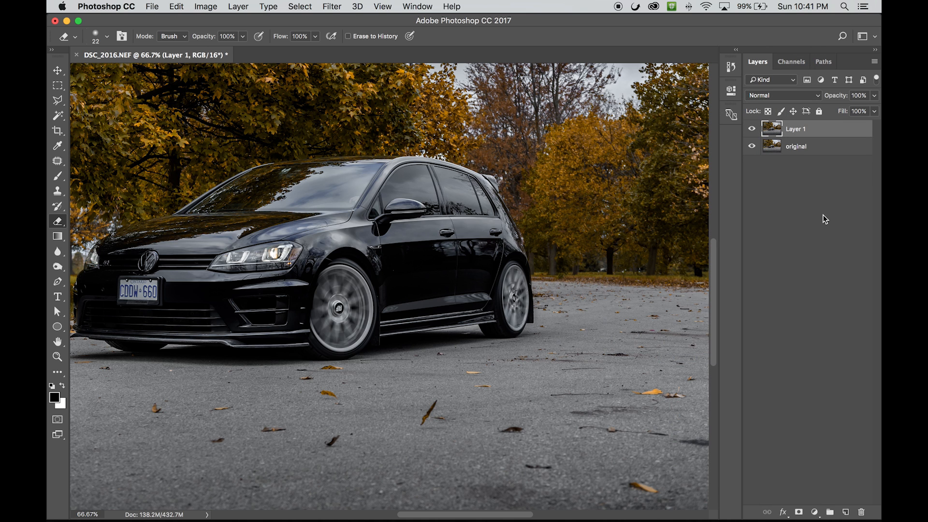
Examine the whole photo with both wheels blurred at 33.3%
{"action": "key", "text": "super+minus"}
{"action": "key", "text": "super+minus"}
{"action": "key", "text": "super+plus"}
{"action": "key", "text": "super+minus"}
{"action": "key", "text": "super+plus"}
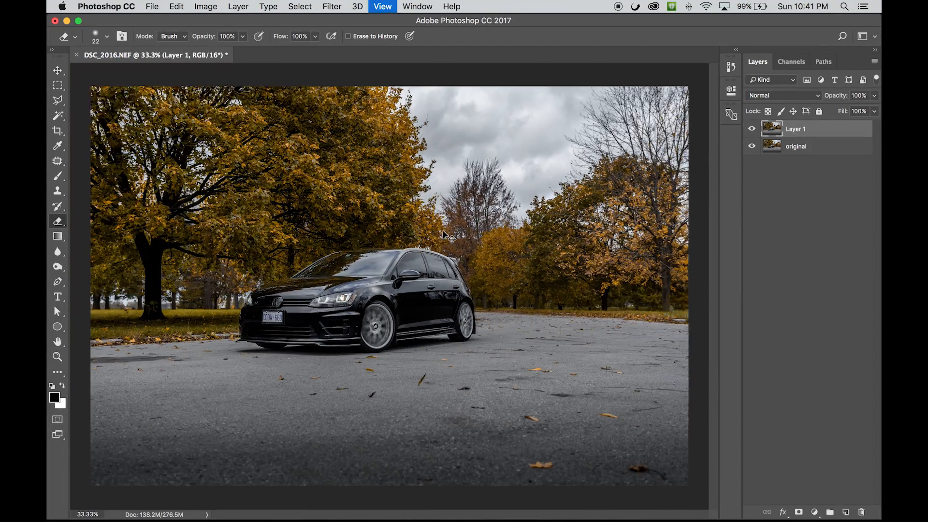